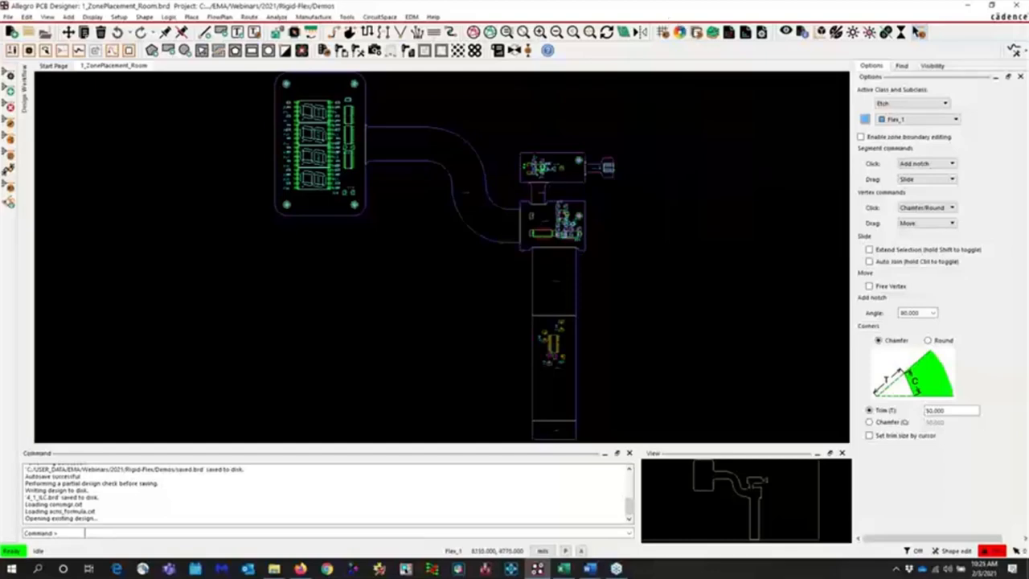
Open the Cross-section Editor and examine the layers of the Primary, Flex-1 to Flex-4 and Rigid-1 stackups
{"action": "left_click", "coordinate": [713, 33]}
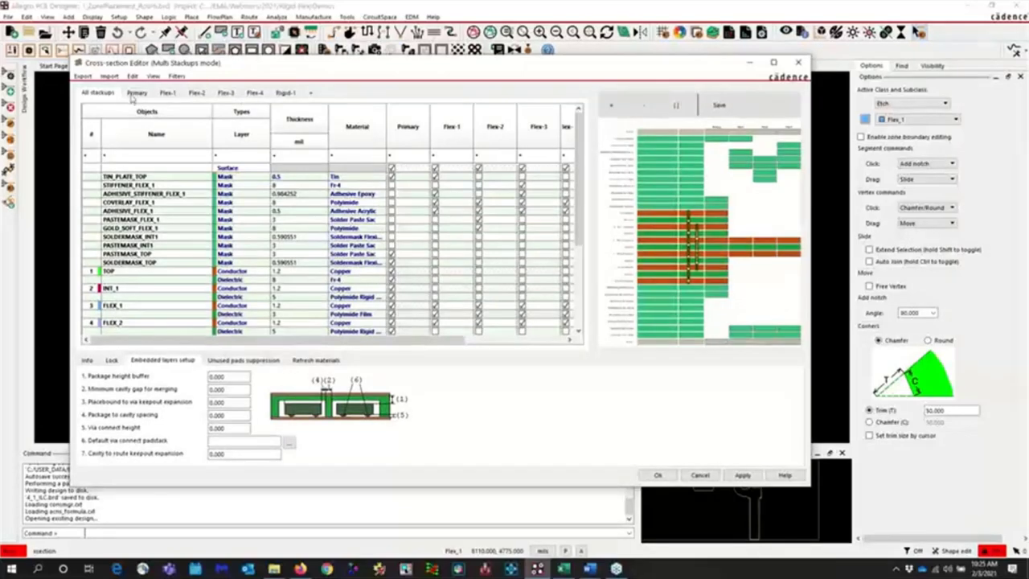
{"action": "left_click", "coordinate": [136, 92]}
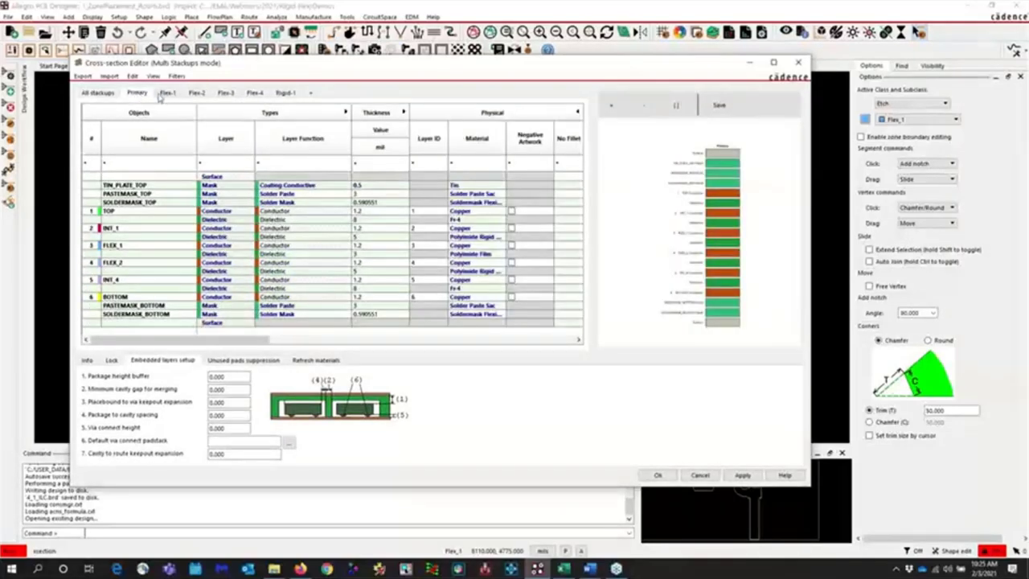
{"action": "left_click", "coordinate": [99, 94]}
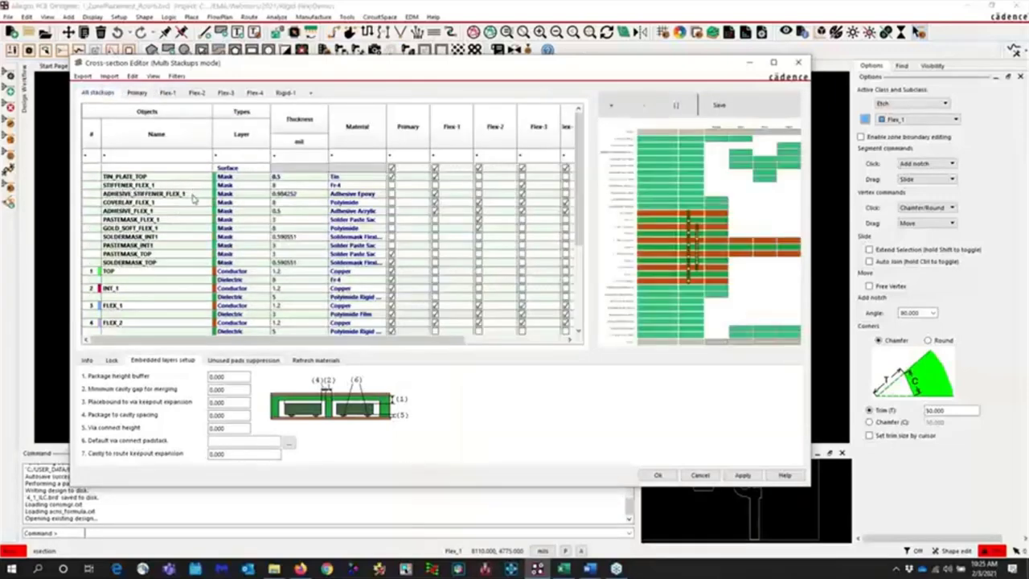
{"action": "scroll", "coordinate": [194, 200], "scroll_direction": "down", "scroll_amount": 4}
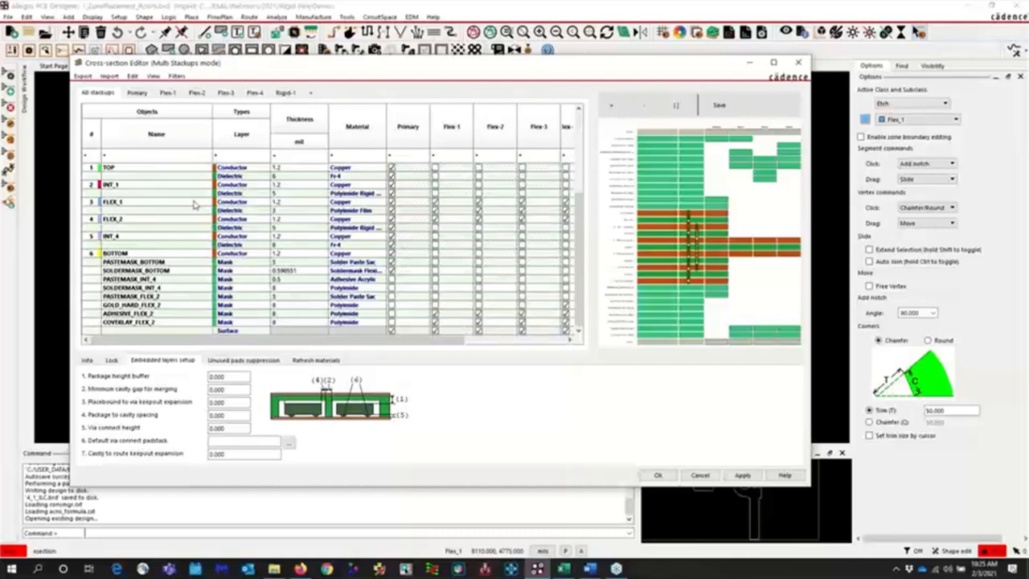
{"action": "scroll", "coordinate": [194, 205], "scroll_direction": "up", "scroll_amount": 2}
{"action": "left_click", "coordinate": [137, 94]}
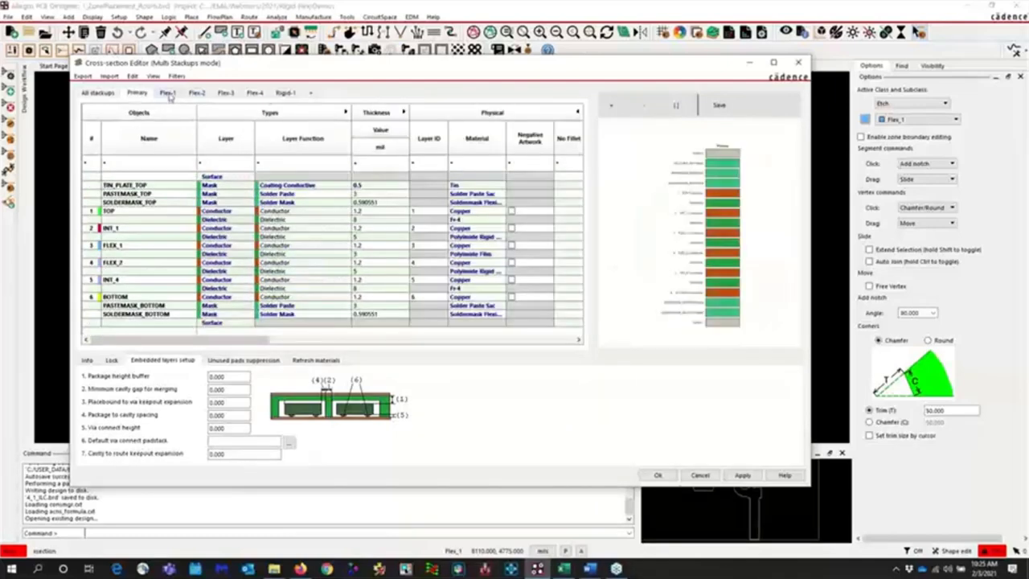
{"action": "left_click", "coordinate": [167, 93]}
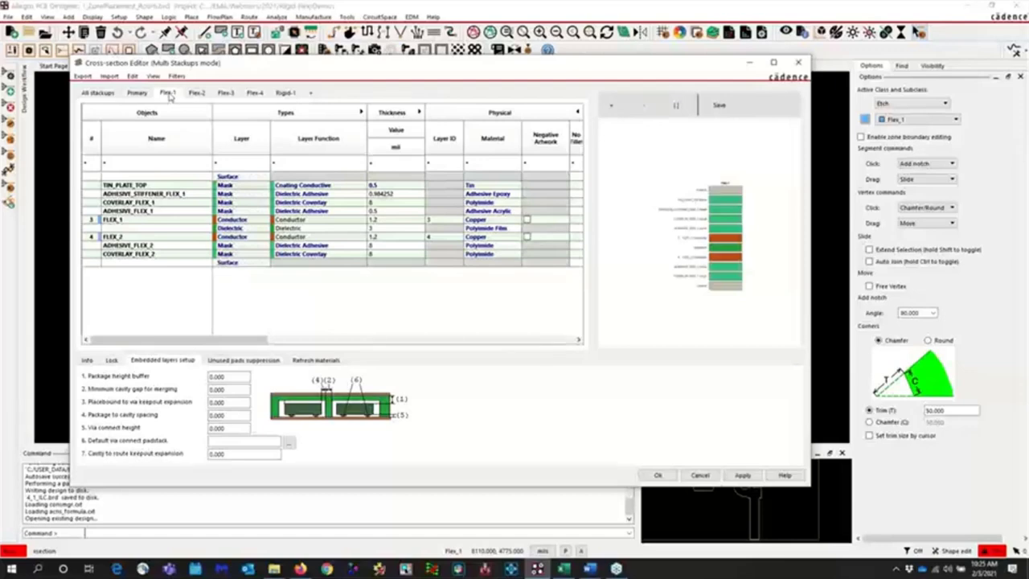
{"action": "left_click", "coordinate": [201, 94]}
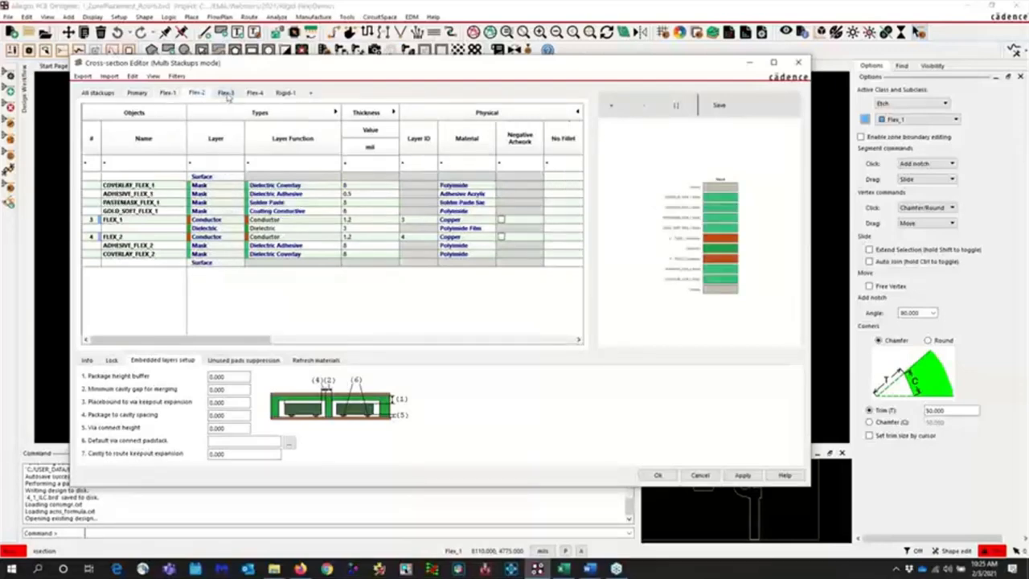
{"action": "left_click", "coordinate": [227, 94]}
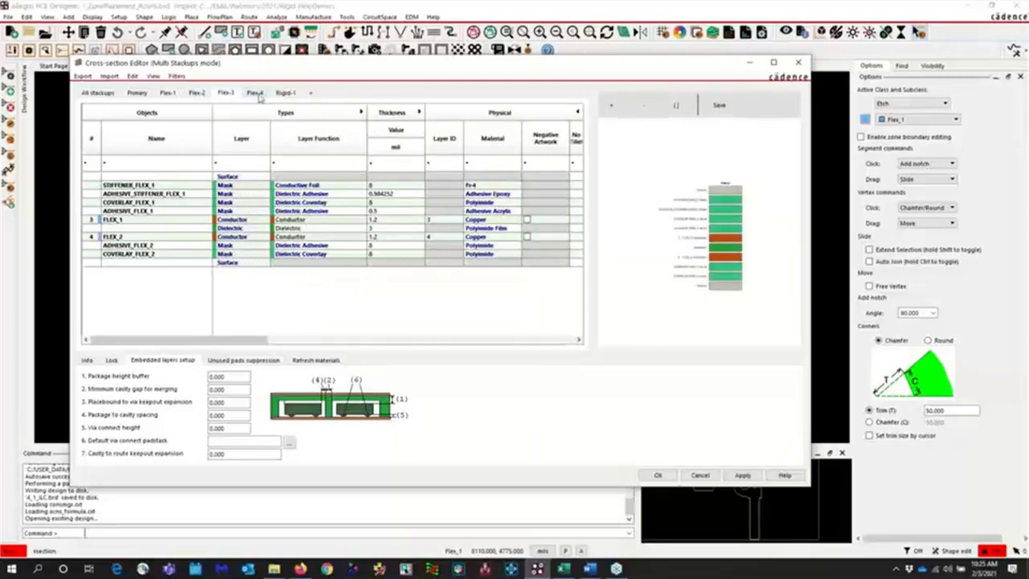
{"action": "left_click", "coordinate": [256, 94]}
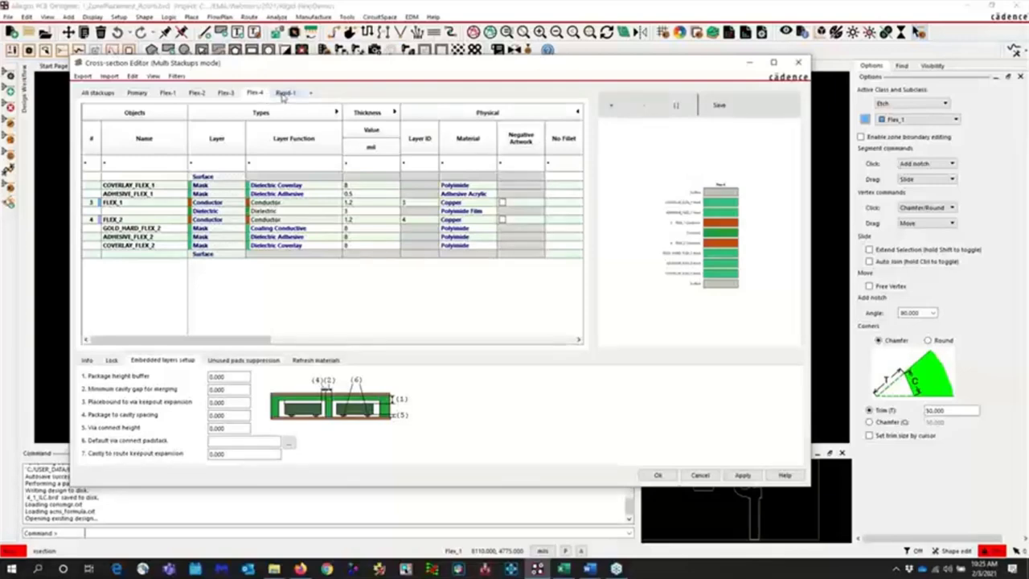
{"action": "left_click", "coordinate": [283, 94]}
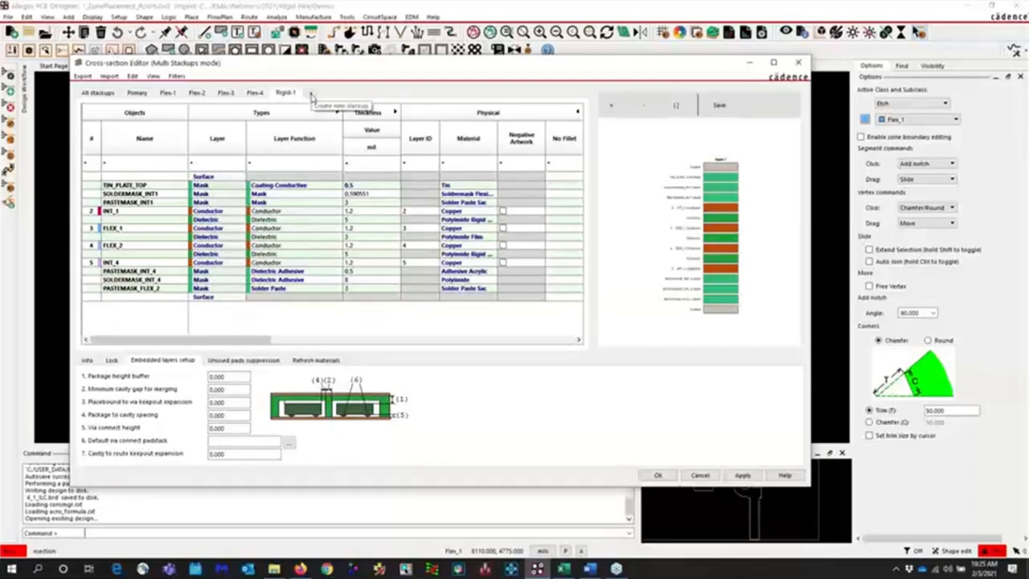
Create a new stackup named Rigid-2 with all layers excluded from it
{"action": "left_click", "coordinate": [311, 95]}
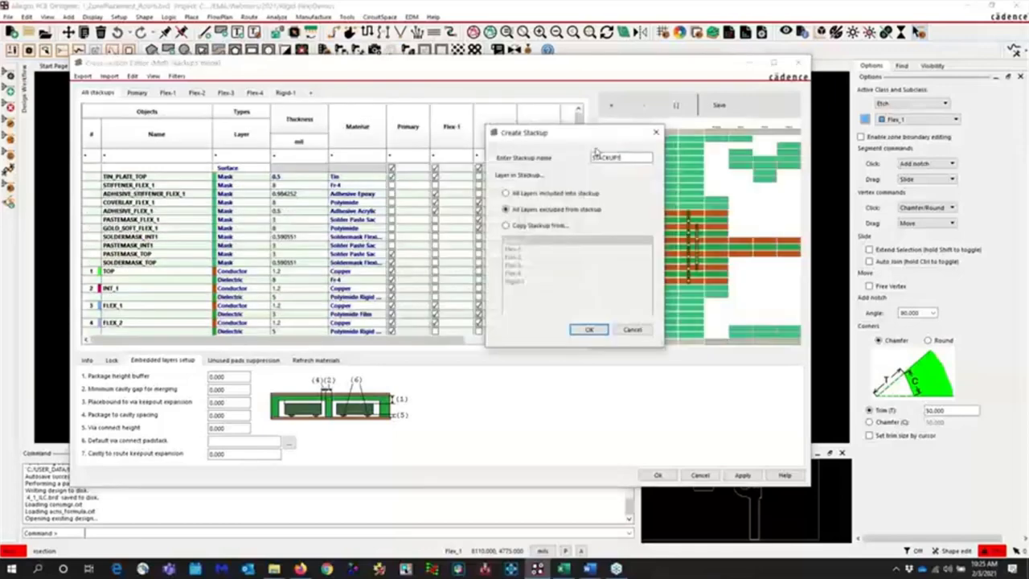
{"action": "left_click", "coordinate": [640, 158]}
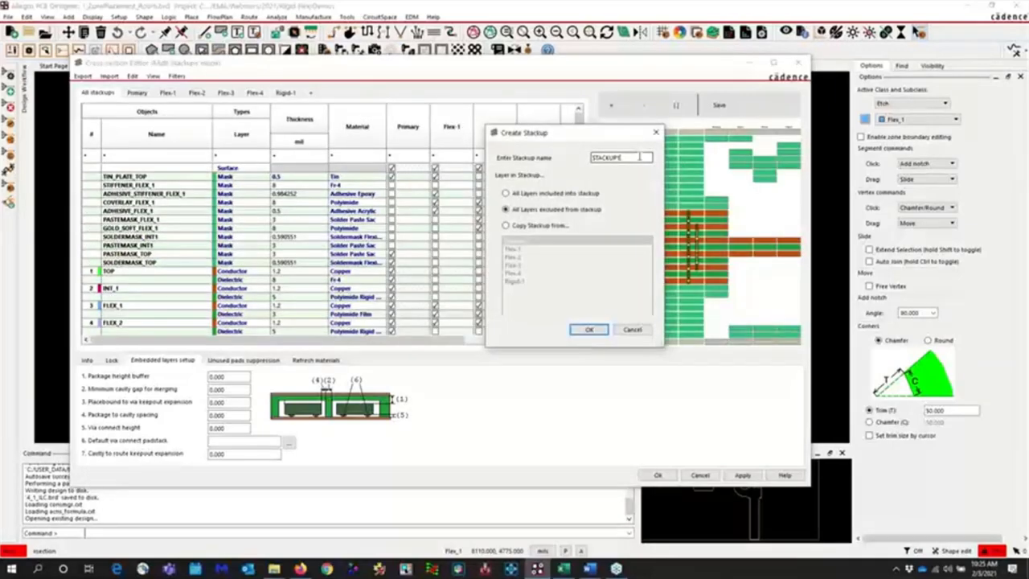
{"action": "key", "text": "BackSpace"}
{"action": "key", "text": "BackSpace"}
{"action": "key", "text": "BackSpace"}
{"action": "key", "text": "BackSpace"}
{"action": "key", "text": "BackSpace"}
{"action": "key", "text": "BackSpace"}
{"action": "key", "text": "BackSpace"}
{"action": "key", "text": "BackSpace"}
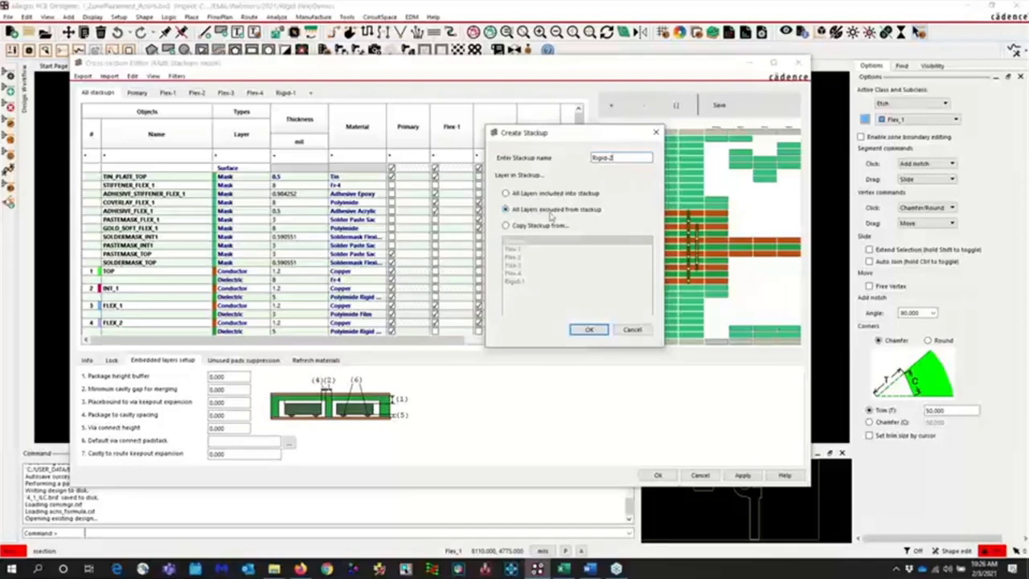
{"action": "left_click", "coordinate": [588, 330]}
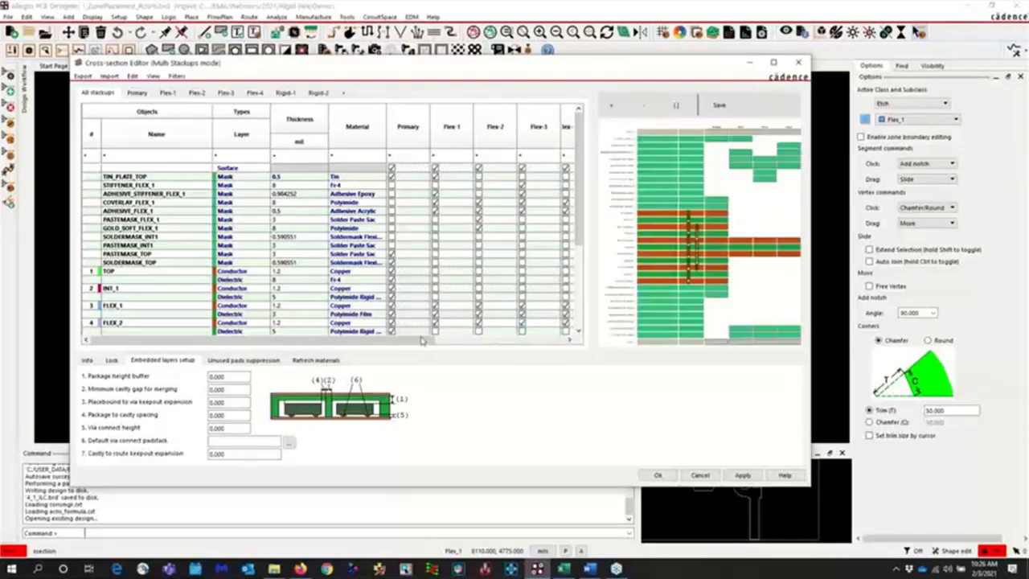
Examine the Rigid-2 stackup's layer assignments and the Primary stackup's embedded and signal integrity properties
{"action": "left_click", "coordinate": [570, 340]}
{"action": "left_click", "coordinate": [570, 340]}
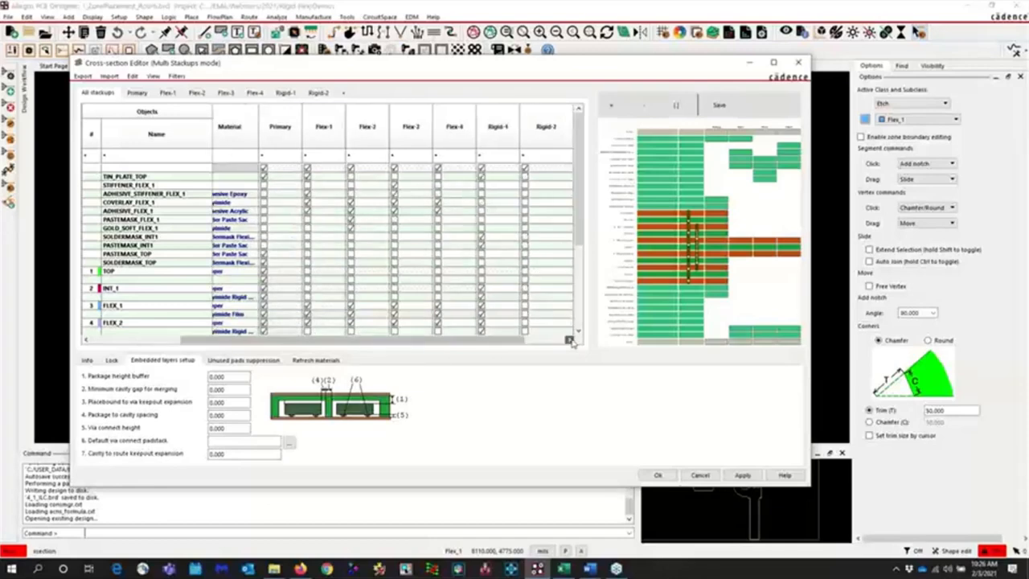
{"action": "left_click", "coordinate": [570, 340]}
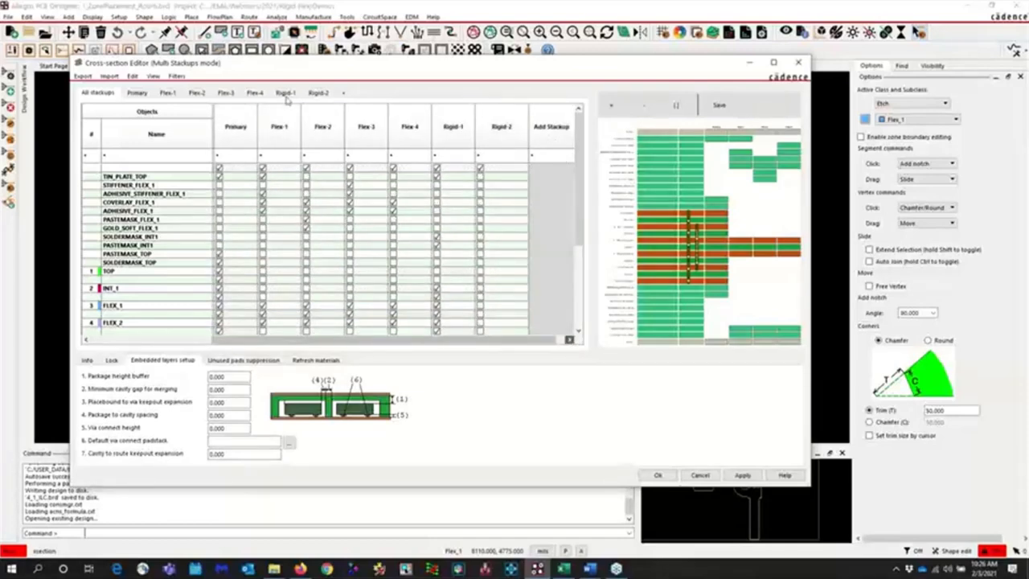
{"action": "left_click", "coordinate": [318, 93]}
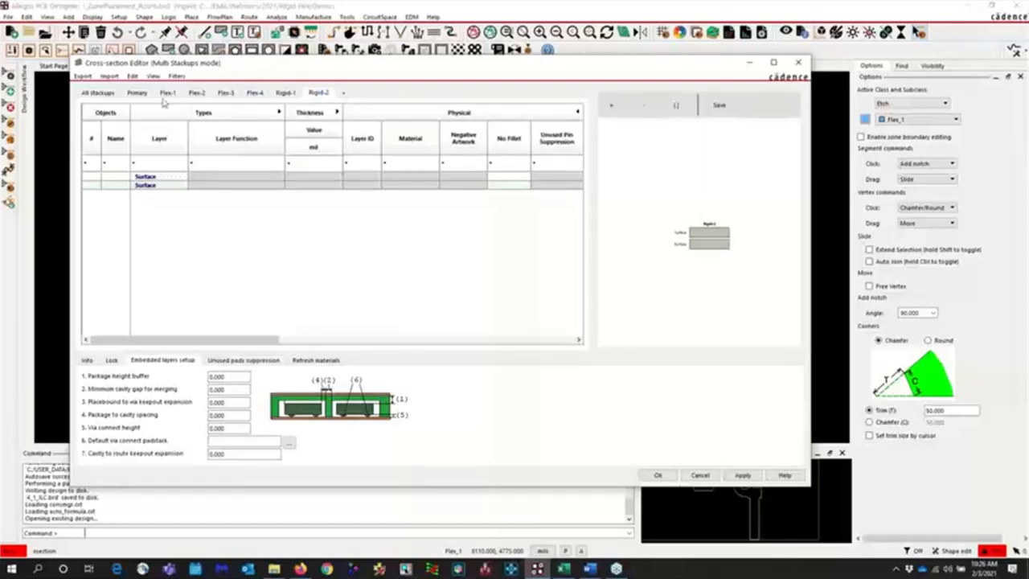
{"action": "left_click", "coordinate": [137, 93]}
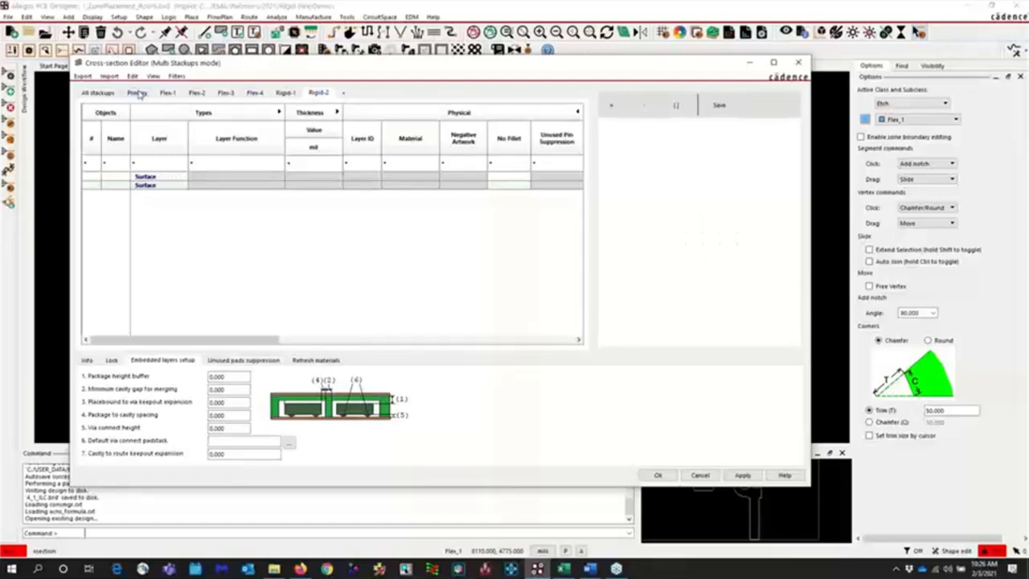
{"action": "left_click_drag", "start_coordinate": [259, 344], "coordinate": [477, 351]}
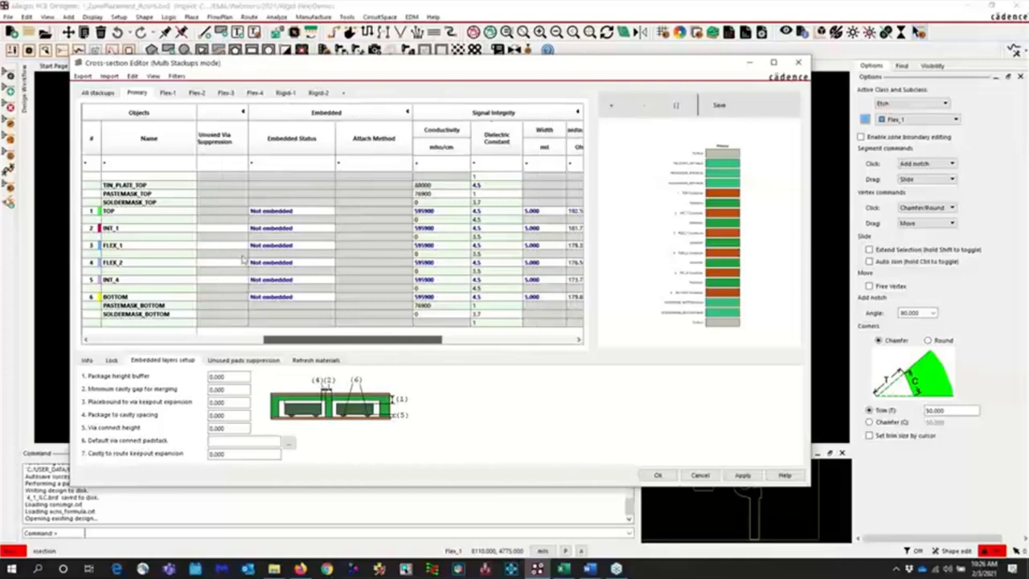
In the all-stackups table, include PASTEMASK_TOP, SOLDERMASK_TOP, TOP and the dielectric below TOP in the Rigid-2 stackup
{"action": "left_click", "coordinate": [102, 94]}
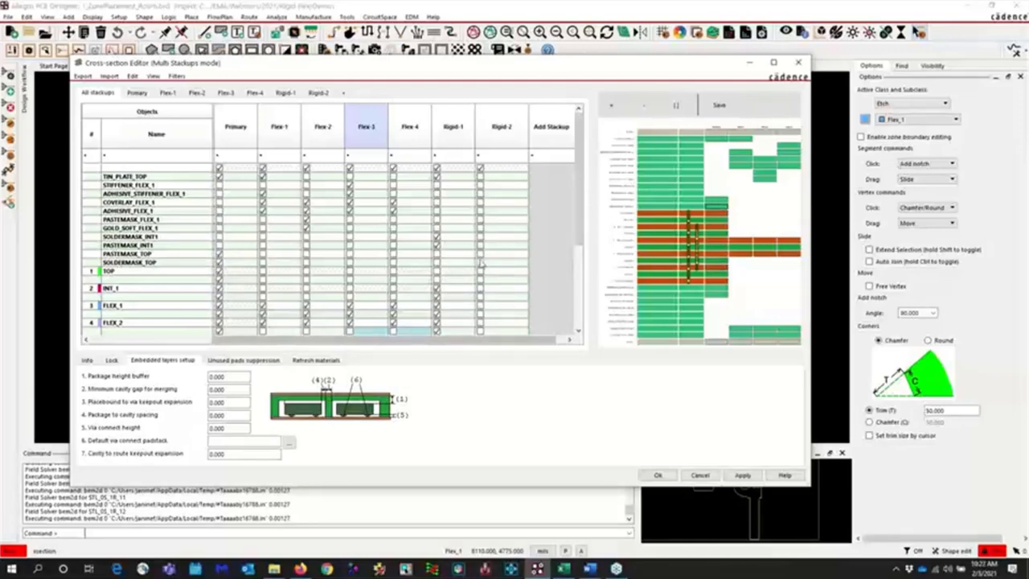
{"action": "left_click", "coordinate": [481, 257]}
{"action": "left_click", "coordinate": [480, 254]}
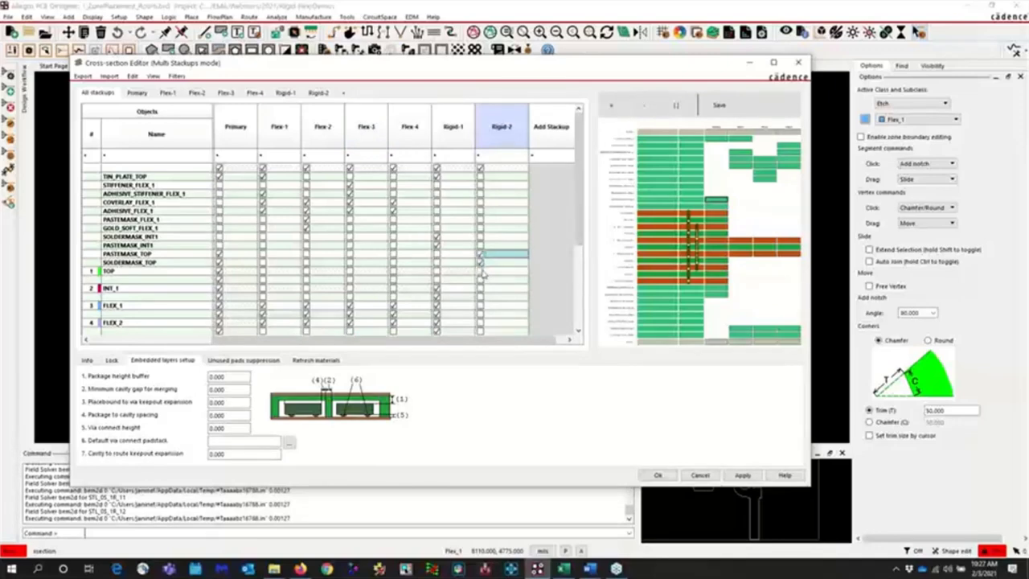
{"action": "left_click", "coordinate": [481, 271]}
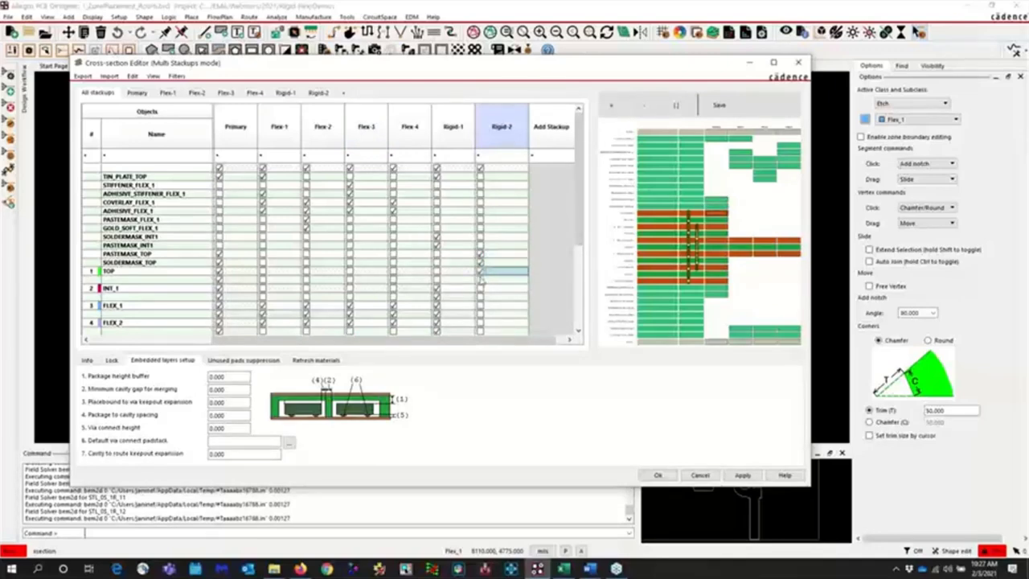
{"action": "left_click", "coordinate": [480, 281]}
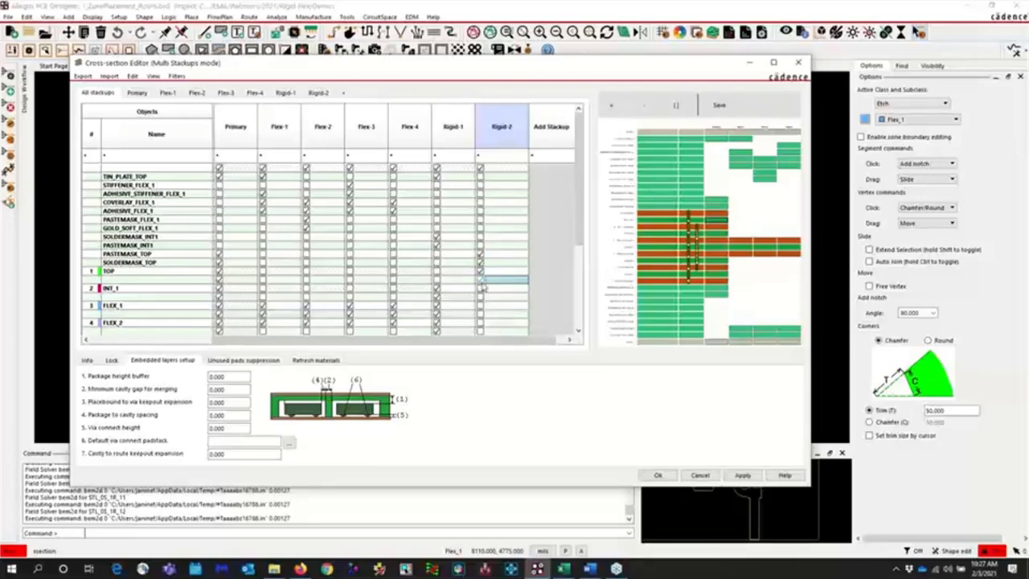
Include the INT_1, FLEX_1 and FLEX_2 conductors and the dielectric beneath each of them in the Rigid-2 stackup
{"action": "left_click", "coordinate": [480, 288]}
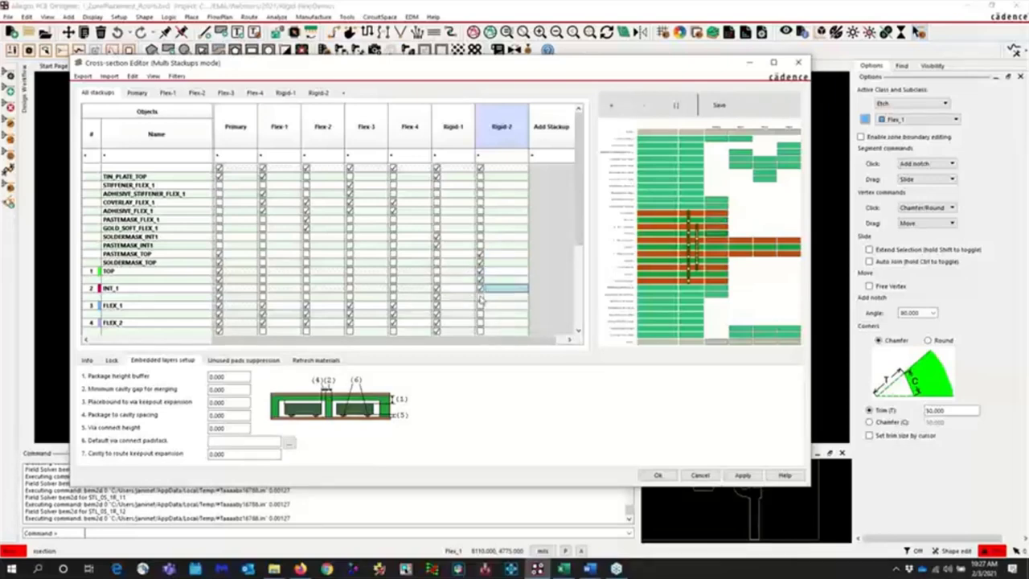
{"action": "left_click", "coordinate": [481, 298]}
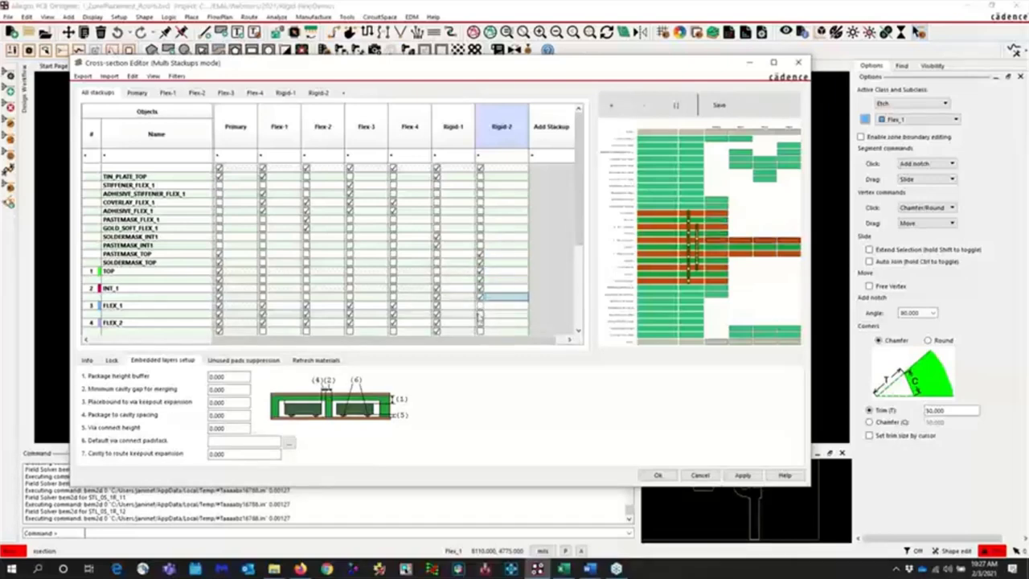
{"action": "left_click", "coordinate": [480, 306]}
{"action": "left_click", "coordinate": [480, 314]}
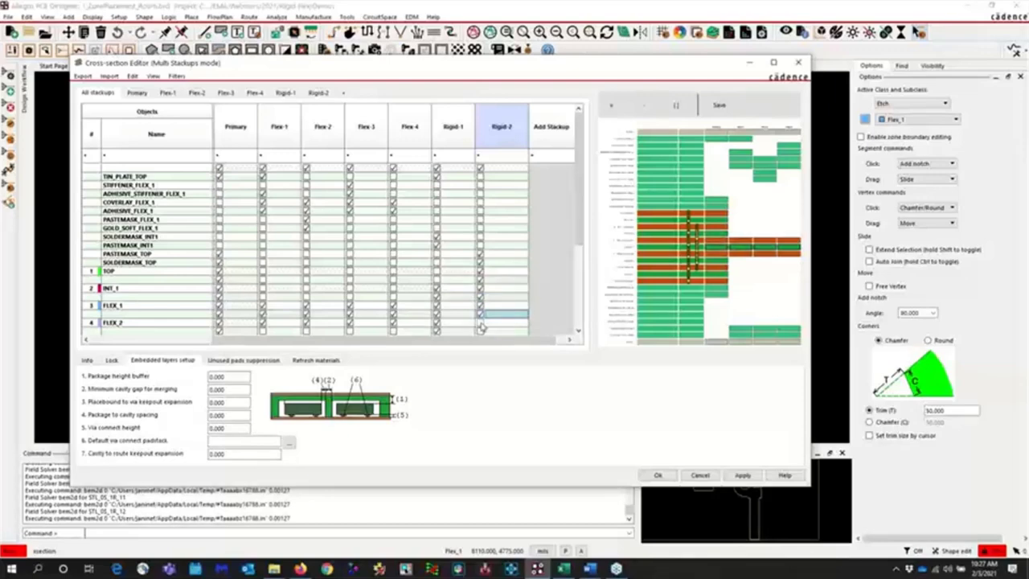
{"action": "left_click", "coordinate": [480, 330]}
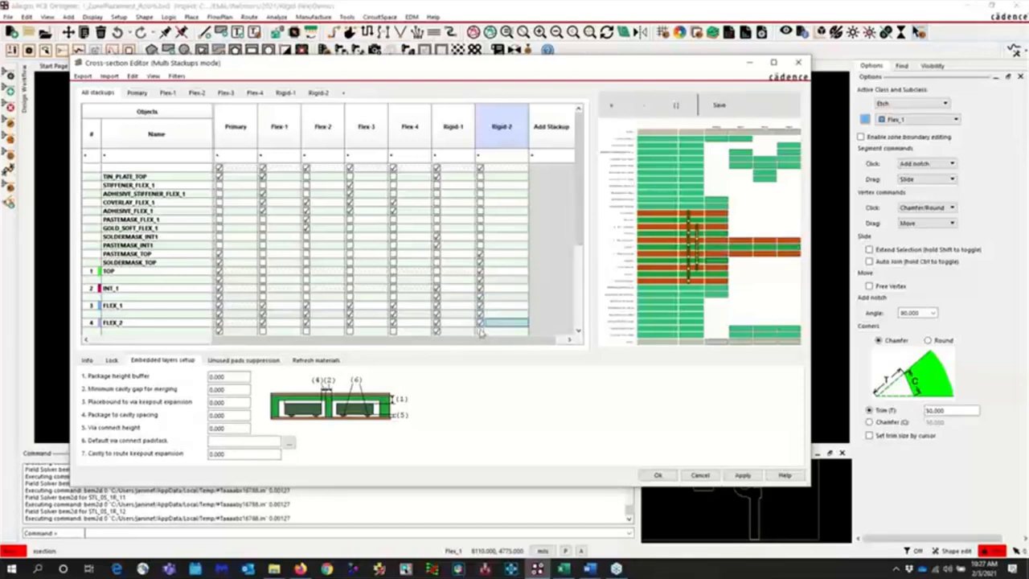
Include INT_4, its dielectric, BOTTOM, PASTEMASK_BOTTOM and SOLDERMASK_BOTTOM in Rigid-2, and accept the cross-section changes
{"action": "left_click", "coordinate": [578, 333]}
{"action": "left_click", "coordinate": [578, 332]}
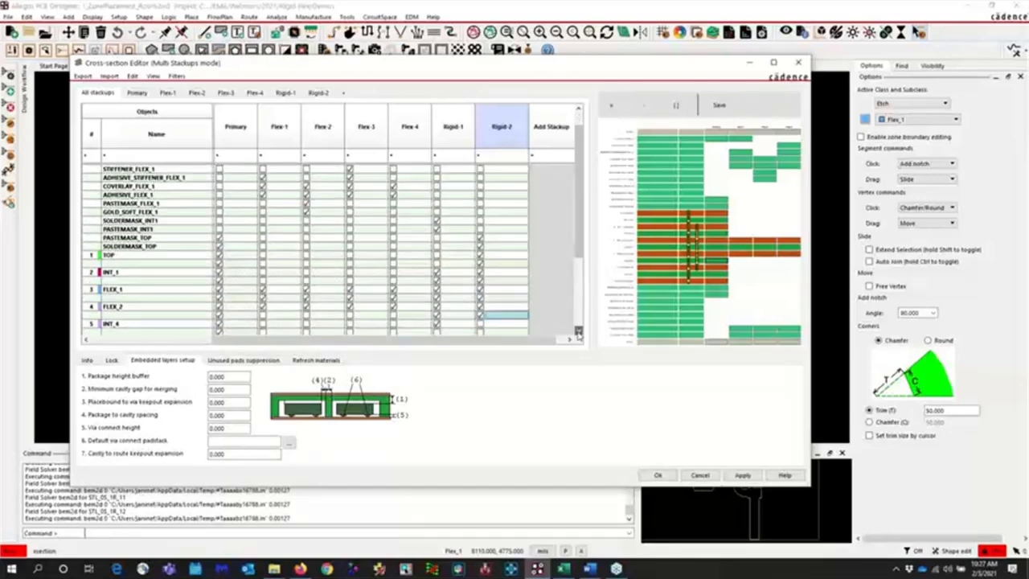
{"action": "left_click", "coordinate": [578, 333]}
{"action": "scroll", "coordinate": [484, 319], "scroll_direction": "down", "scroll_amount": 1}
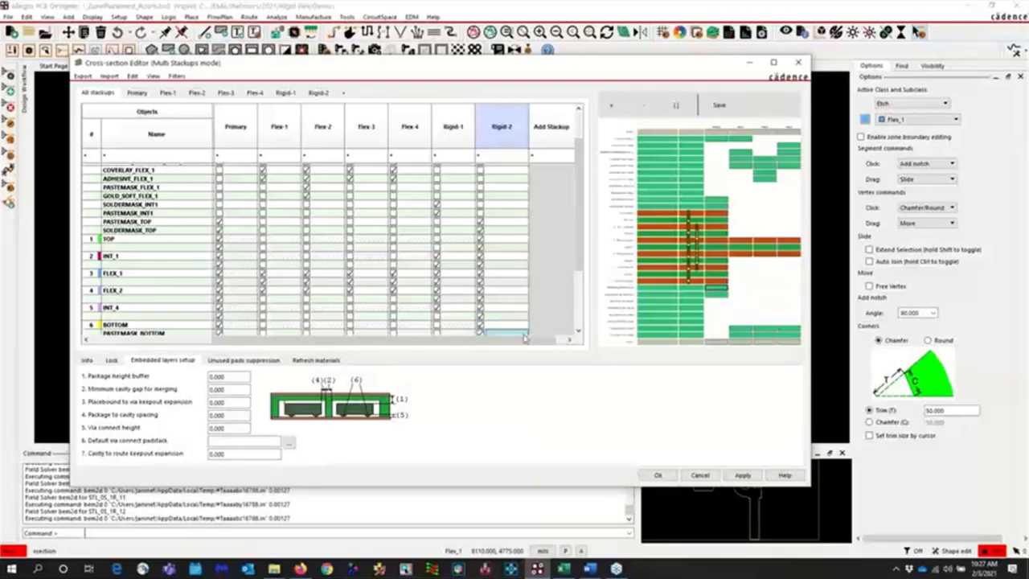
{"action": "scroll", "coordinate": [526, 337], "scroll_direction": "down", "scroll_amount": 1}
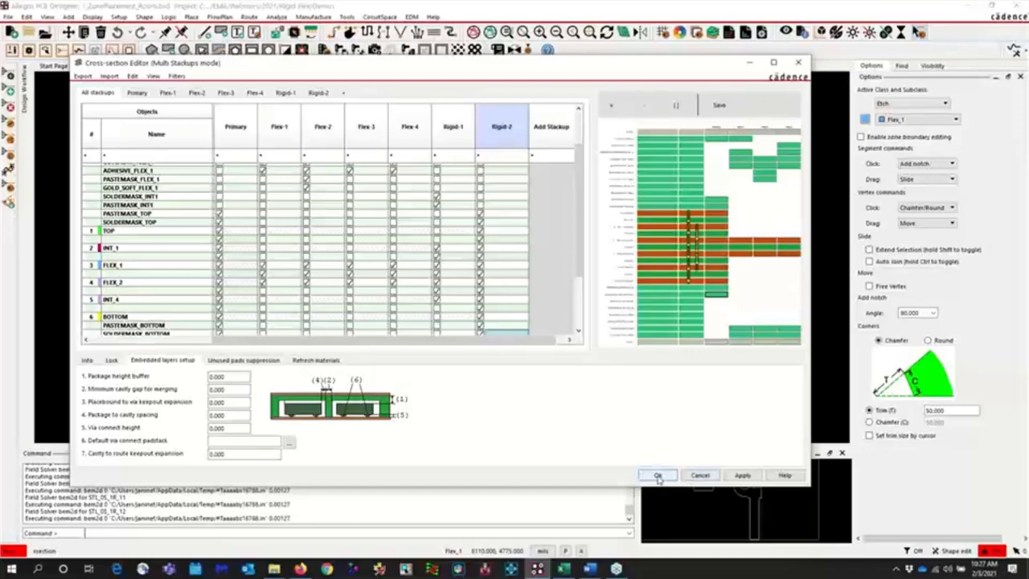
{"action": "left_click", "coordinate": [657, 476]}
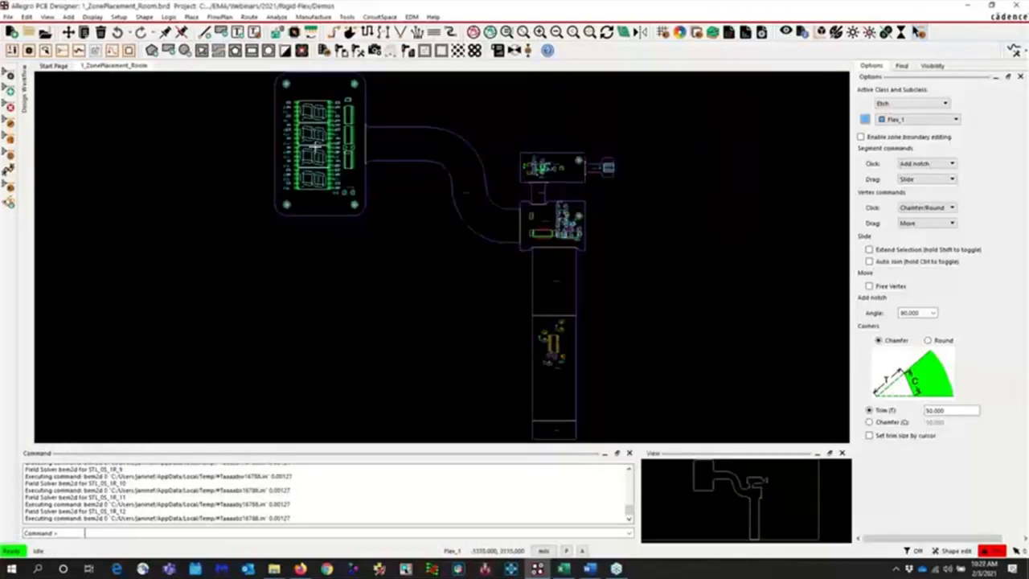
Examine the board's rigid and flex zones, from the display section along ZONE_2 to ZONE_3, ZONE_4, ZONE_5 and ZONE_6
{"action": "scroll", "coordinate": [348, 163], "scroll_direction": "up", "scroll_amount": 3}
{"action": "middle_click_drag", "start_coordinate": [337, 176], "coordinate": [423, 211]}
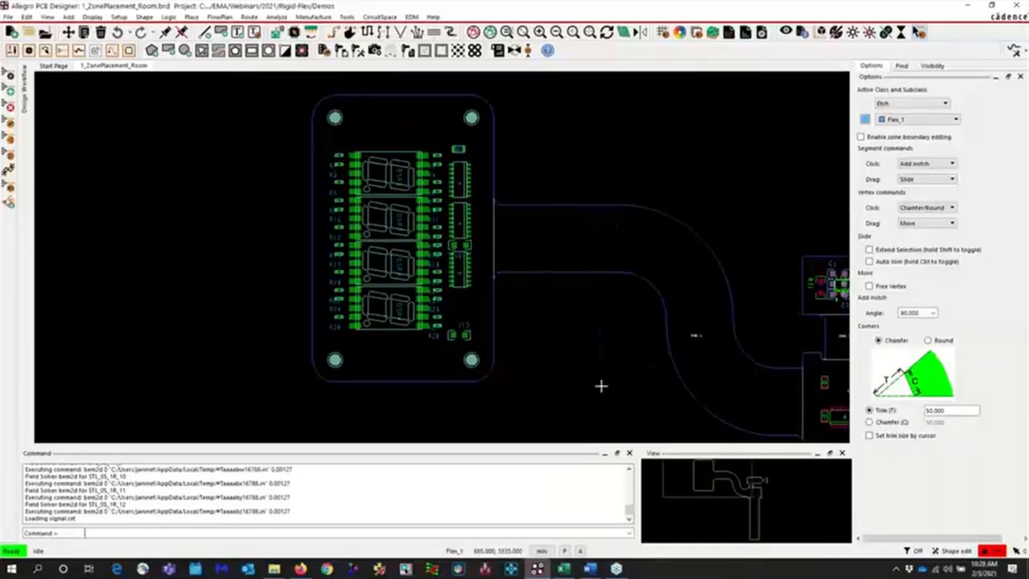
{"action": "scroll", "coordinate": [600, 384], "scroll_direction": "up", "scroll_amount": 3}
{"action": "scroll", "coordinate": [605, 350], "scroll_direction": "up", "scroll_amount": 1}
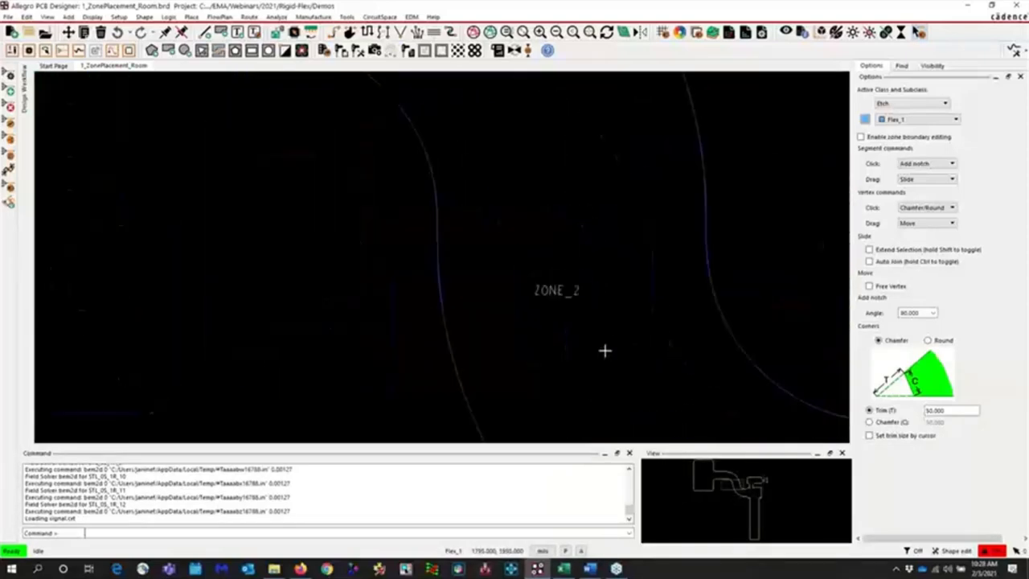
{"action": "scroll", "coordinate": [604, 349], "scroll_direction": "down", "scroll_amount": 6}
{"action": "scroll", "coordinate": [558, 289], "scroll_direction": "up", "scroll_amount": 5}
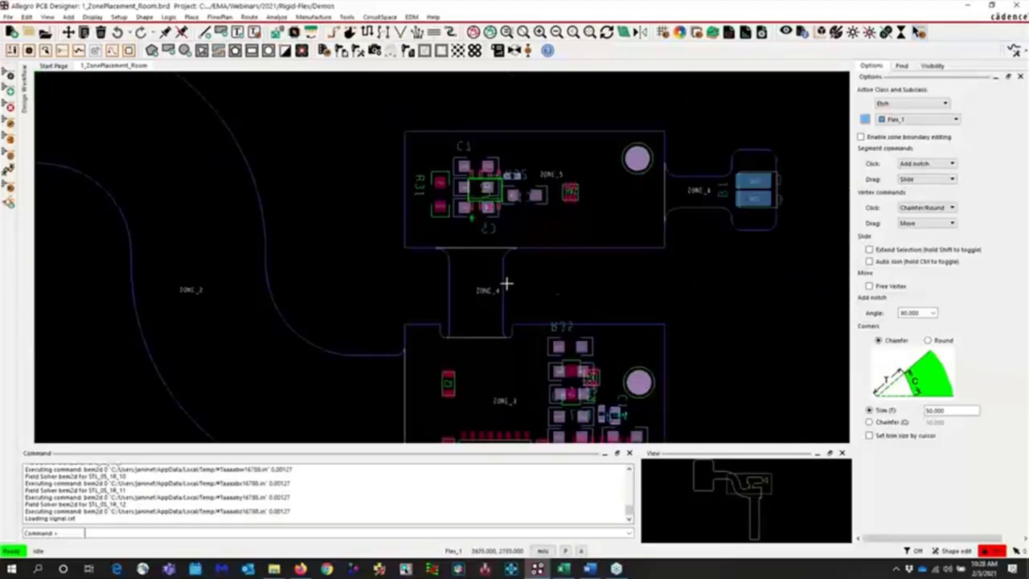
{"action": "scroll", "coordinate": [475, 363], "scroll_direction": "down", "scroll_amount": 2}
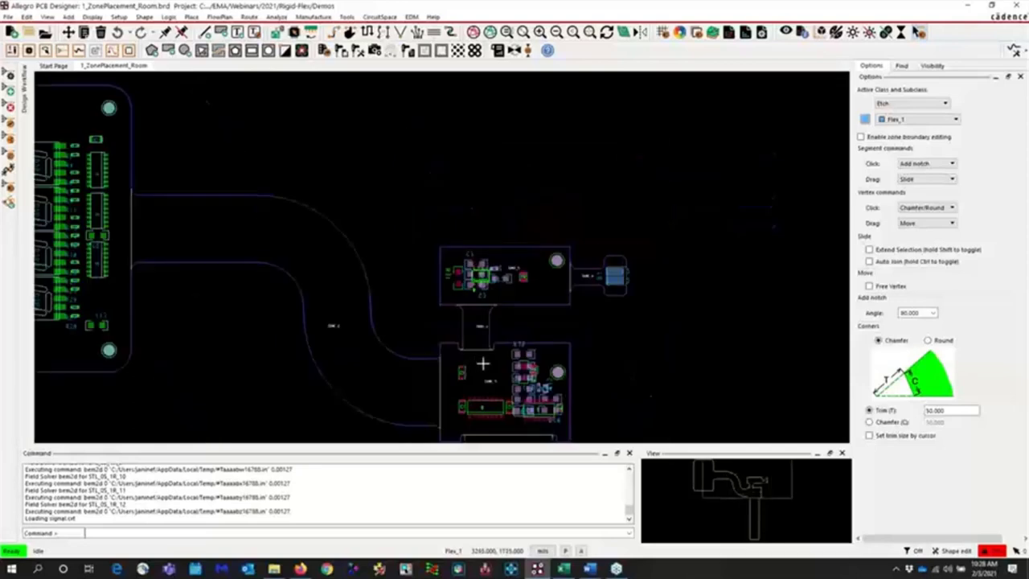
Create a rectangular zone enclosing the rounded seven-segment display section, with corners at about (-2715, 4870) and (-530, 1485)
{"action": "key", "text": "Left"}
{"action": "key", "text": "Left"}
{"action": "key", "text": "Left"}
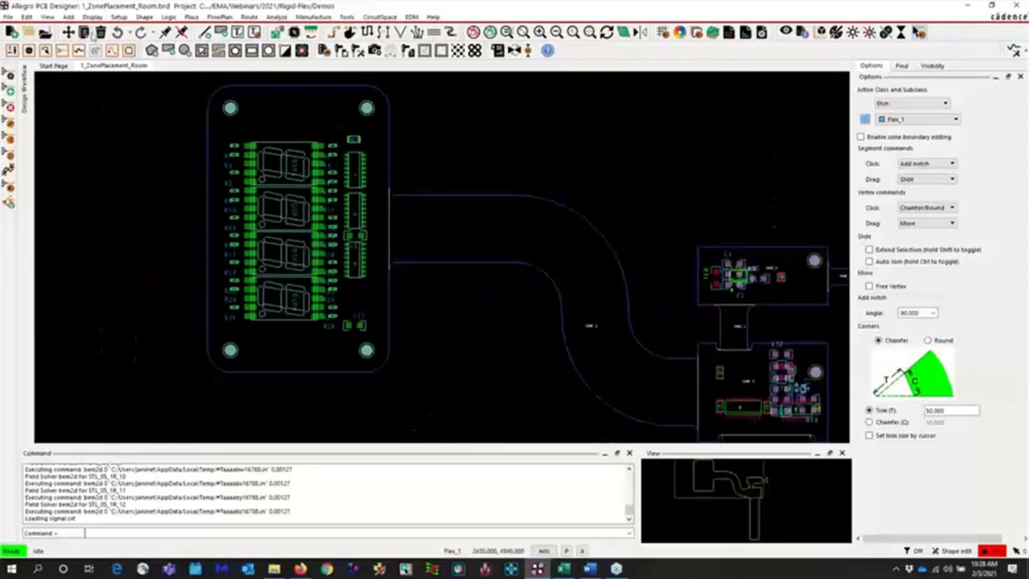
{"action": "left_click", "coordinate": [119, 16]}
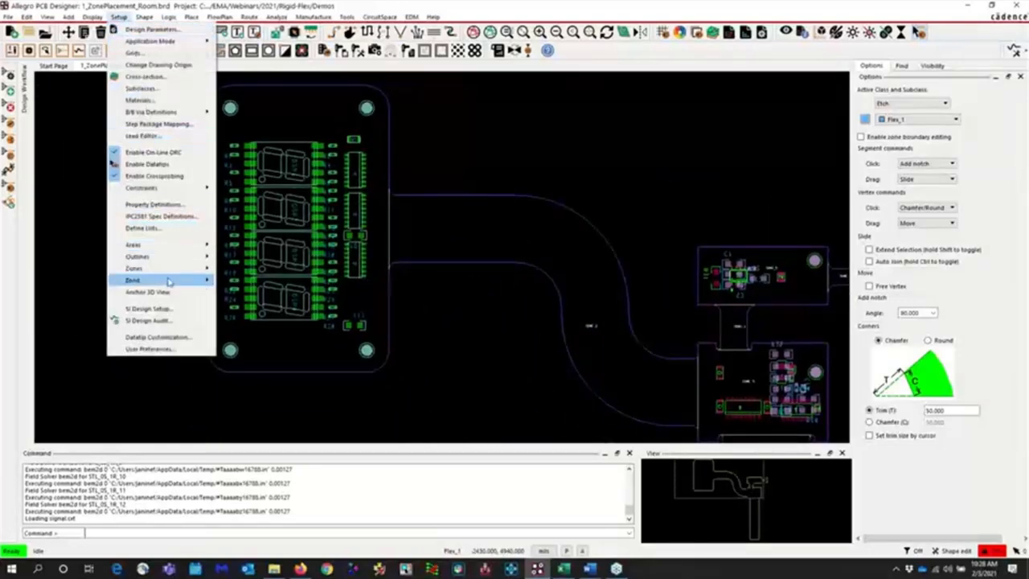
{"action": "mouse_move", "coordinate": [171, 270]}
{"action": "left_click", "coordinate": [241, 270]}
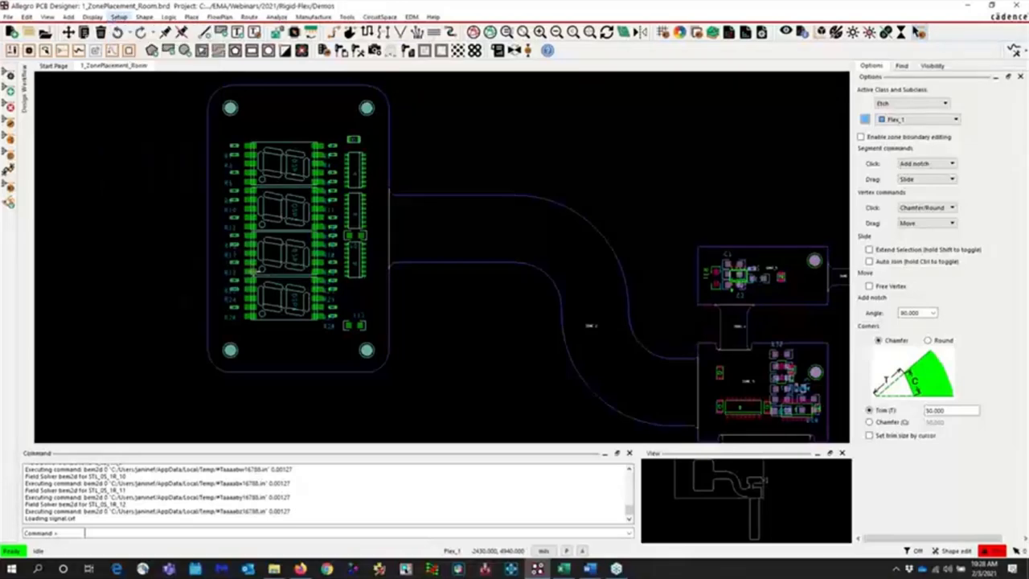
{"action": "left_click", "coordinate": [200, 78]}
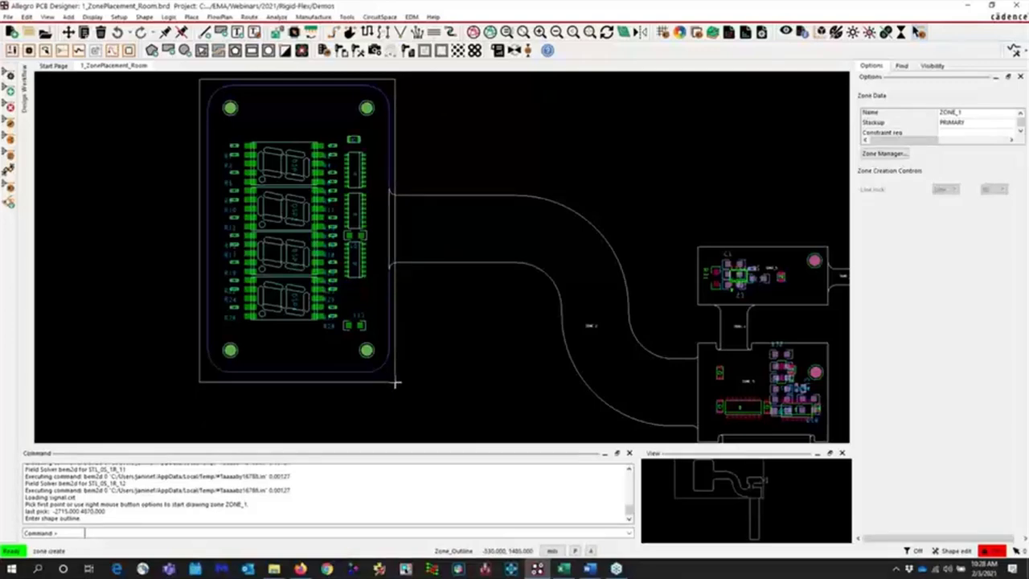
{"action": "left_click", "coordinate": [395, 384]}
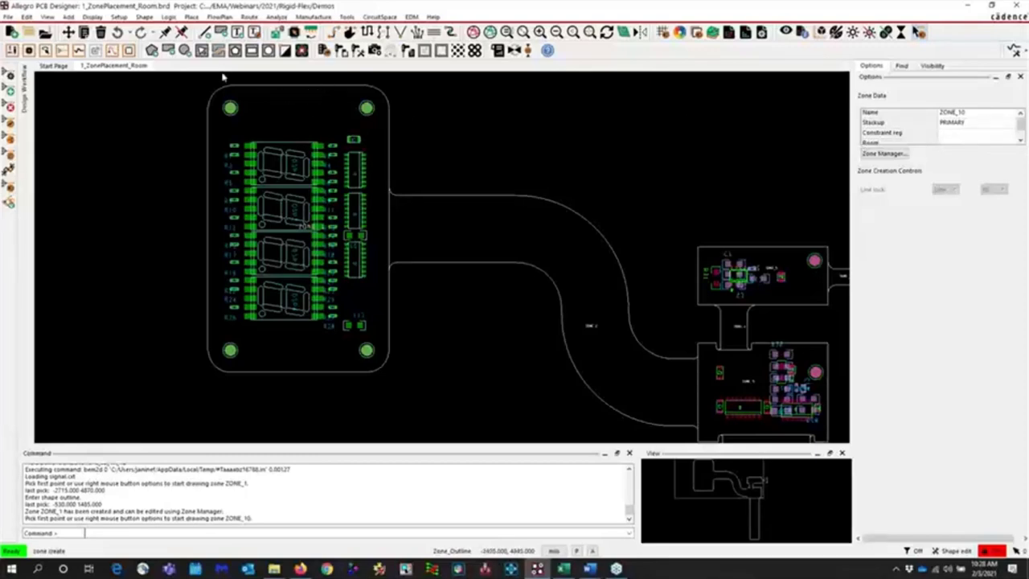
In the Zone Manager, assign the RIGID-2 stackup to ZONE_1
{"action": "left_click", "coordinate": [119, 16]}
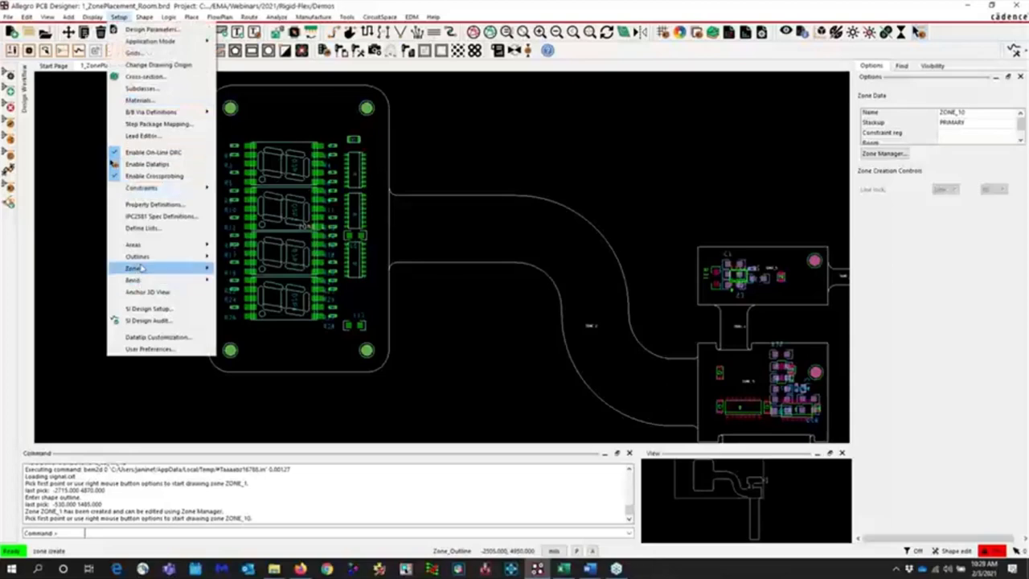
{"action": "mouse_move", "coordinate": [138, 268]}
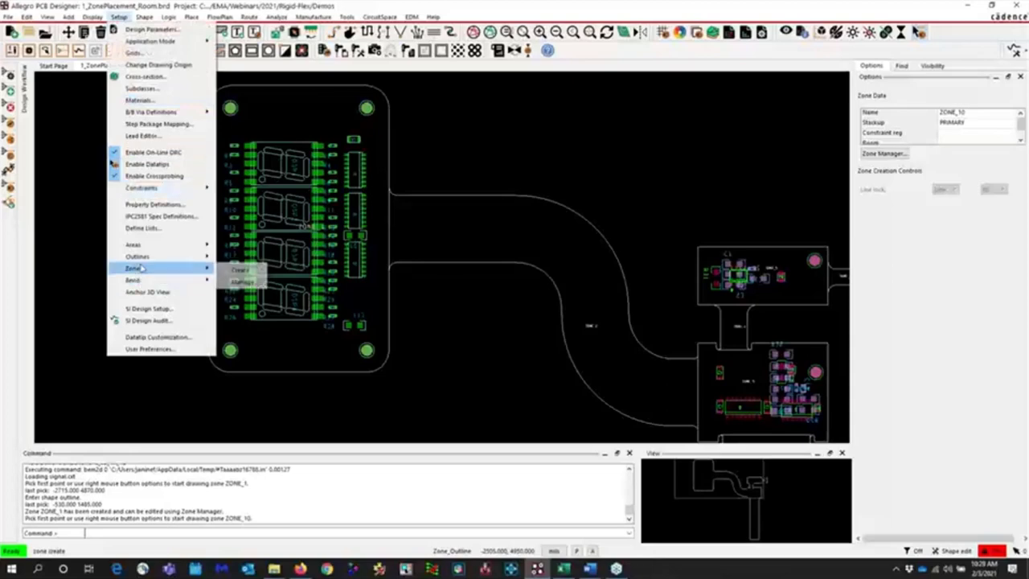
{"action": "left_click", "coordinate": [242, 282]}
{"action": "scroll", "coordinate": [429, 157], "scroll_direction": "down", "scroll_amount": 1}
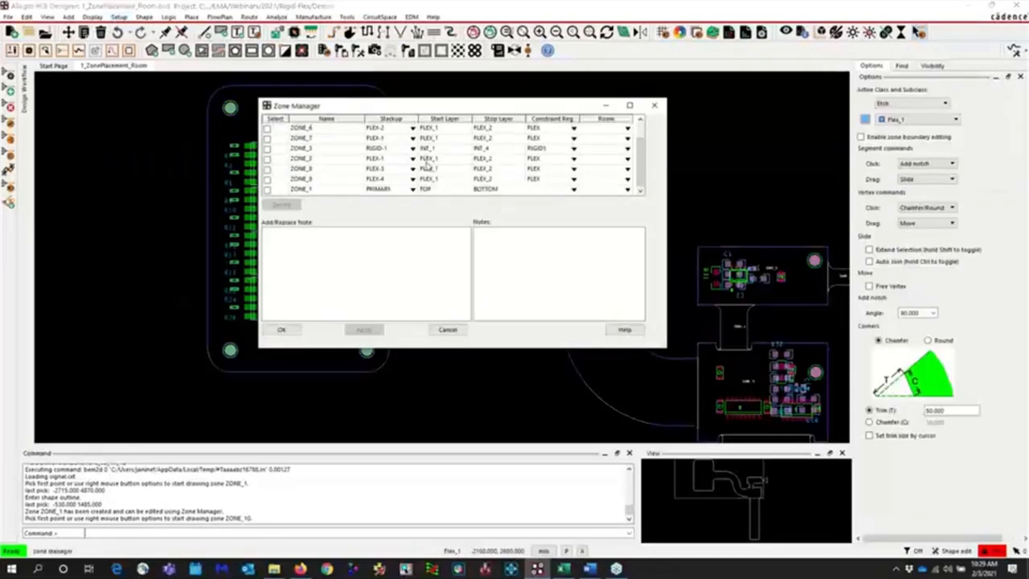
{"action": "left_click", "coordinate": [412, 190]}
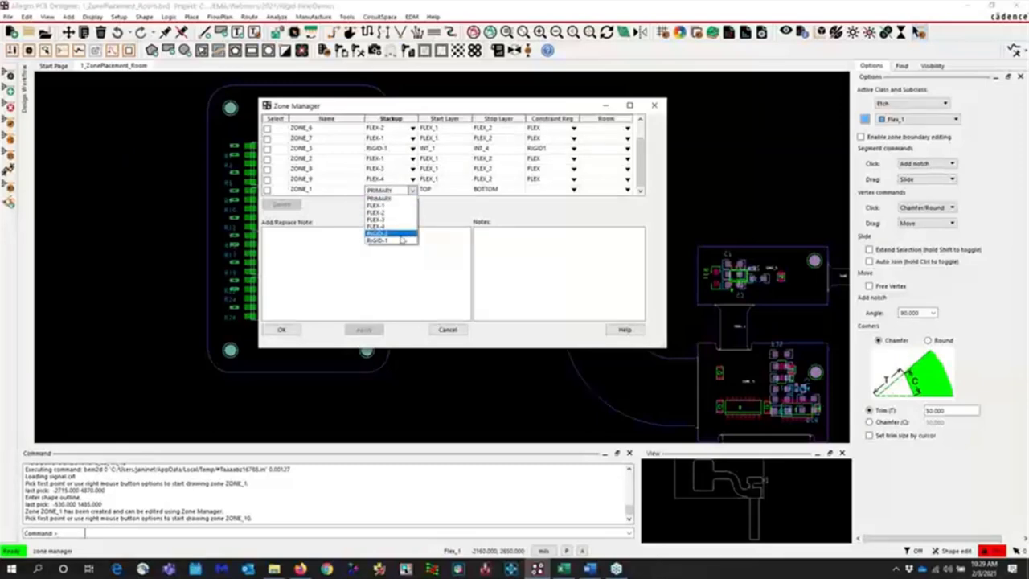
{"action": "left_click", "coordinate": [402, 235]}
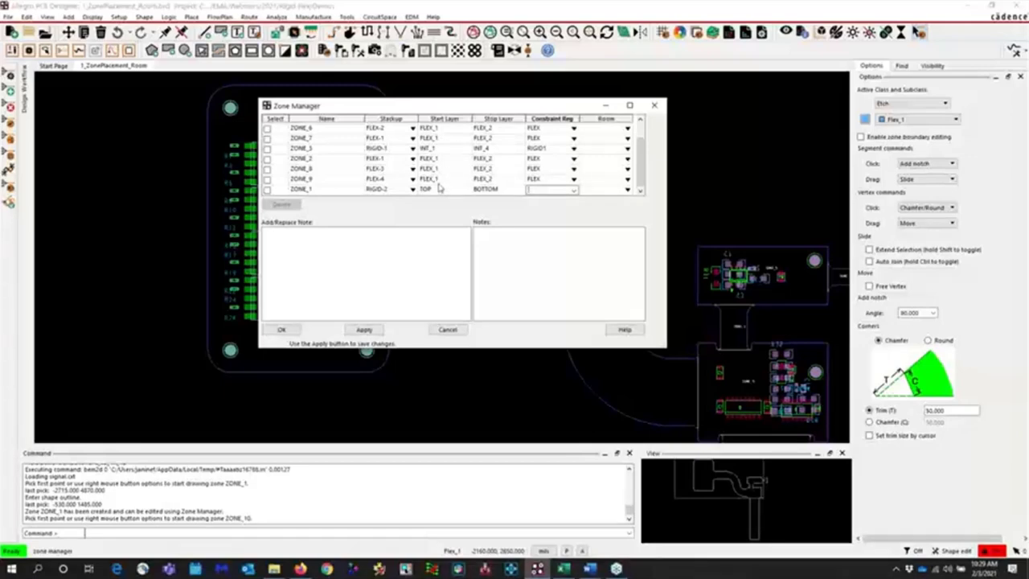
Assign constraint region RIGID2 and room Rigid-2 to ZONE_1, and accept the zone settings
{"action": "left_click", "coordinate": [574, 194]}
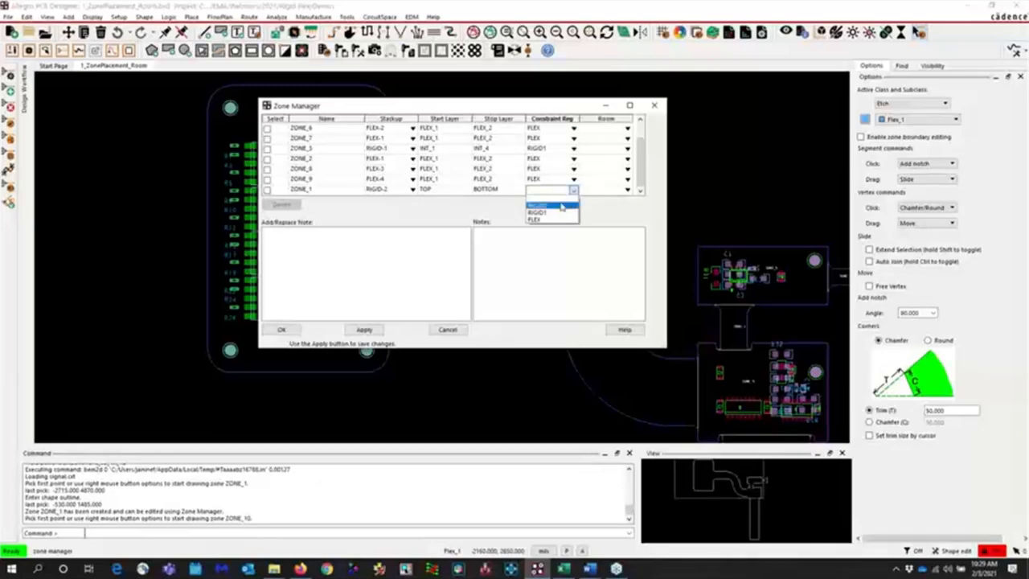
{"action": "left_click", "coordinate": [561, 207]}
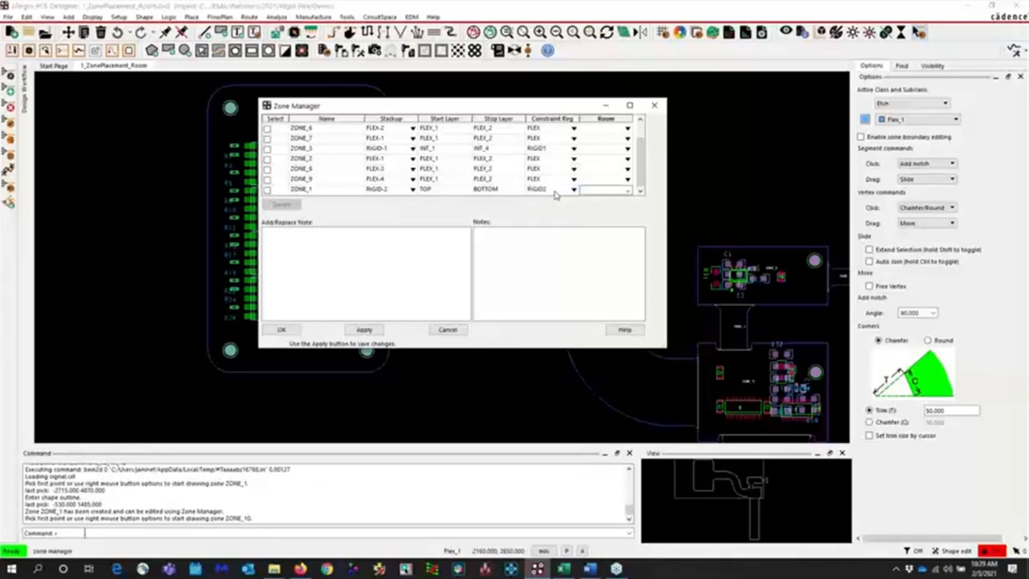
{"action": "left_click", "coordinate": [630, 194]}
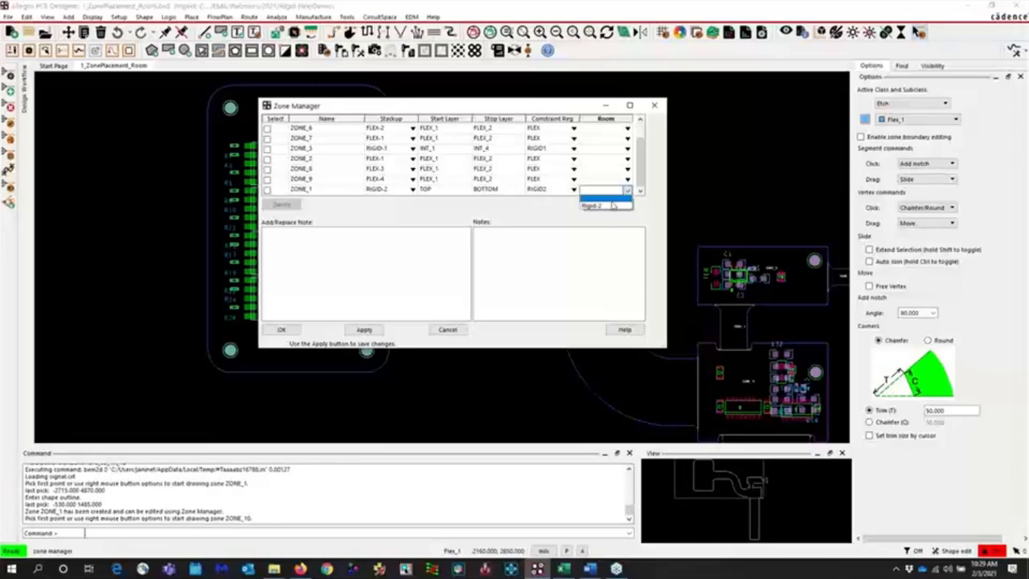
{"action": "left_click", "coordinate": [607, 206]}
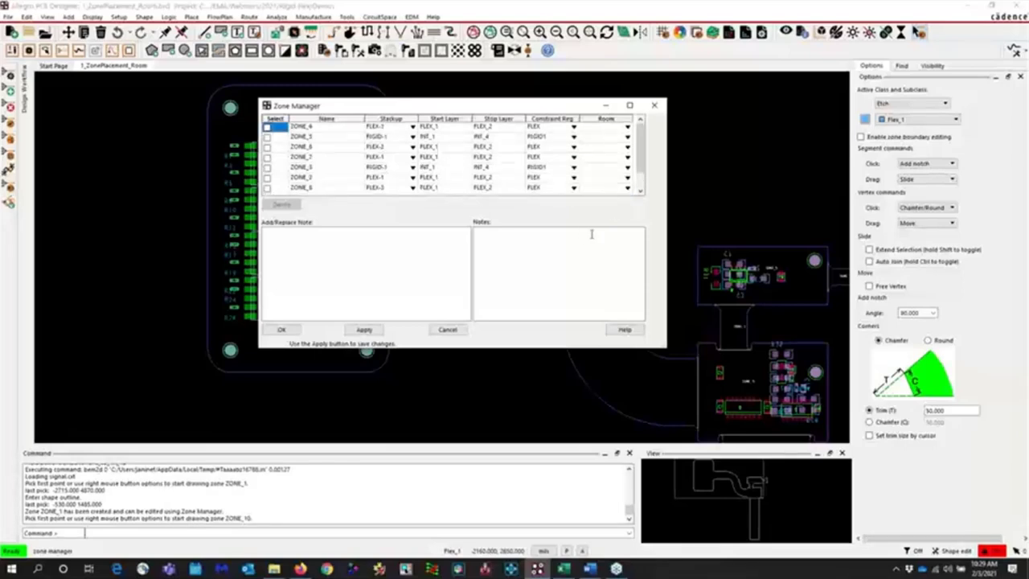
{"action": "scroll", "coordinate": [579, 177], "scroll_direction": "down", "scroll_amount": 1}
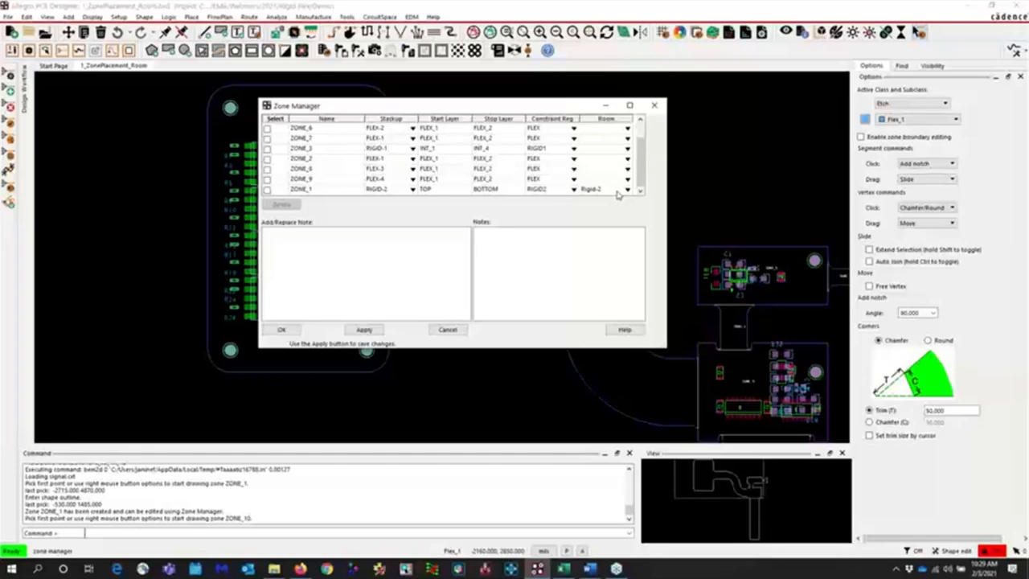
{"action": "left_click", "coordinate": [281, 329]}
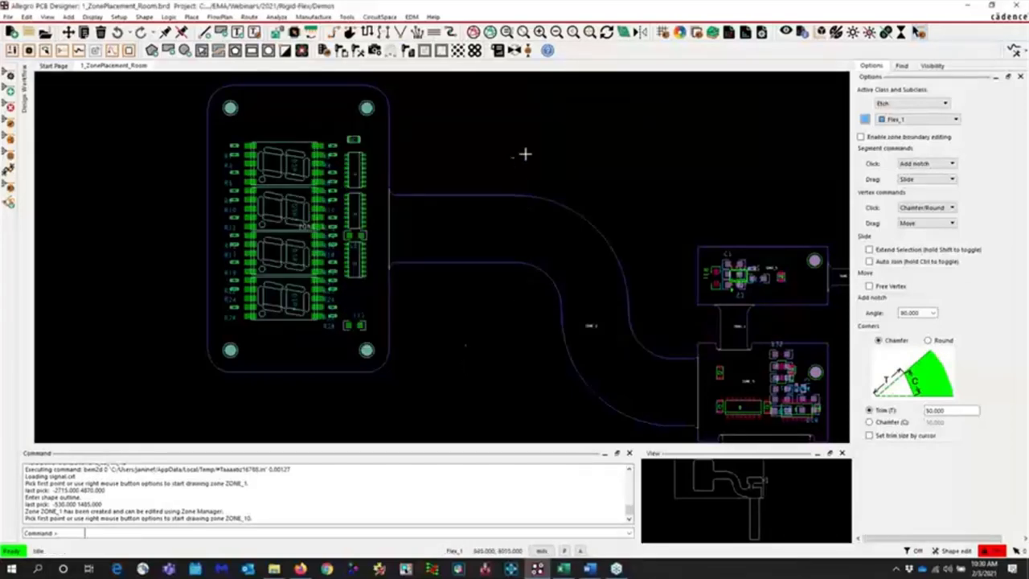
Place component U5 rotated 90 degrees below the lowest seven-segment display, between the two lower mounting holes
{"action": "middle_click_drag", "start_coordinate": [496, 126], "coordinate": [436, 126]}
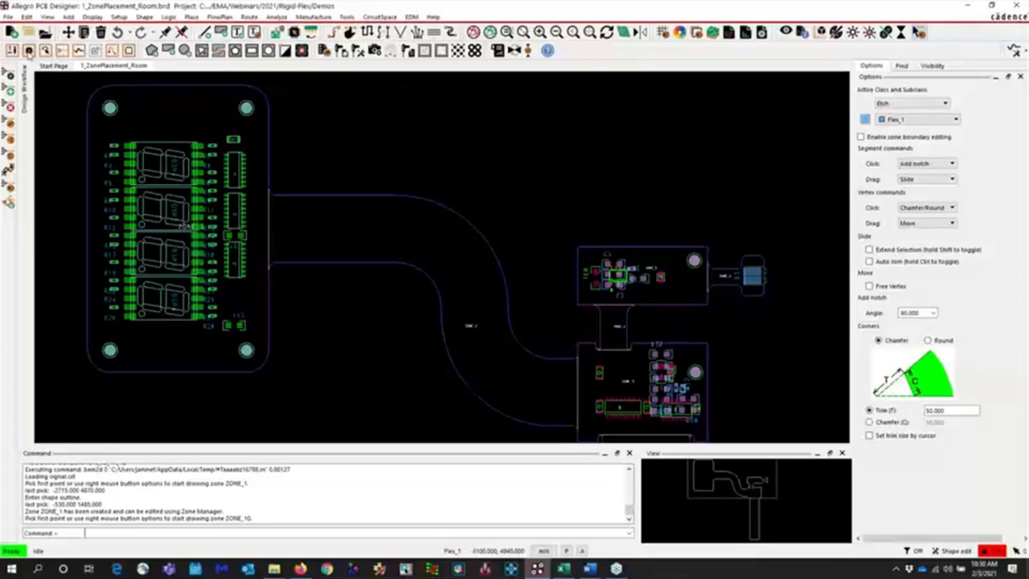
{"action": "left_click", "coordinate": [29, 51]}
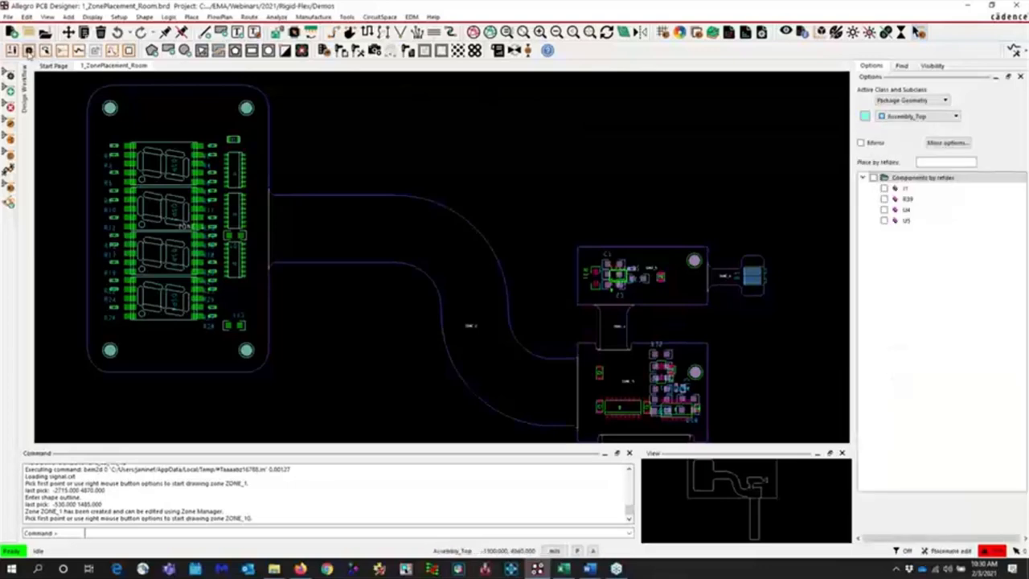
{"action": "left_click", "coordinate": [885, 220]}
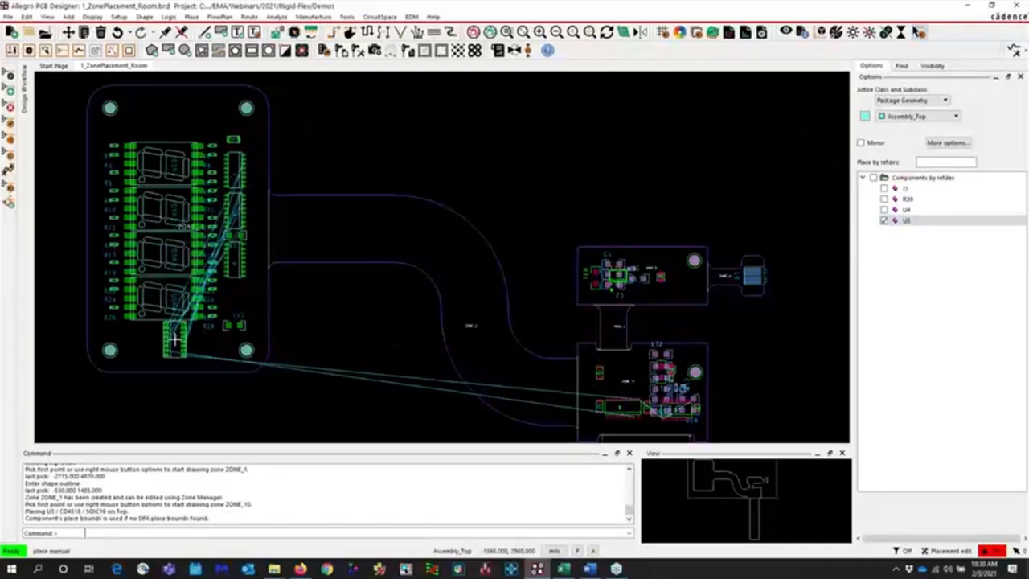
{"action": "key", "text": "ctrl+r"}
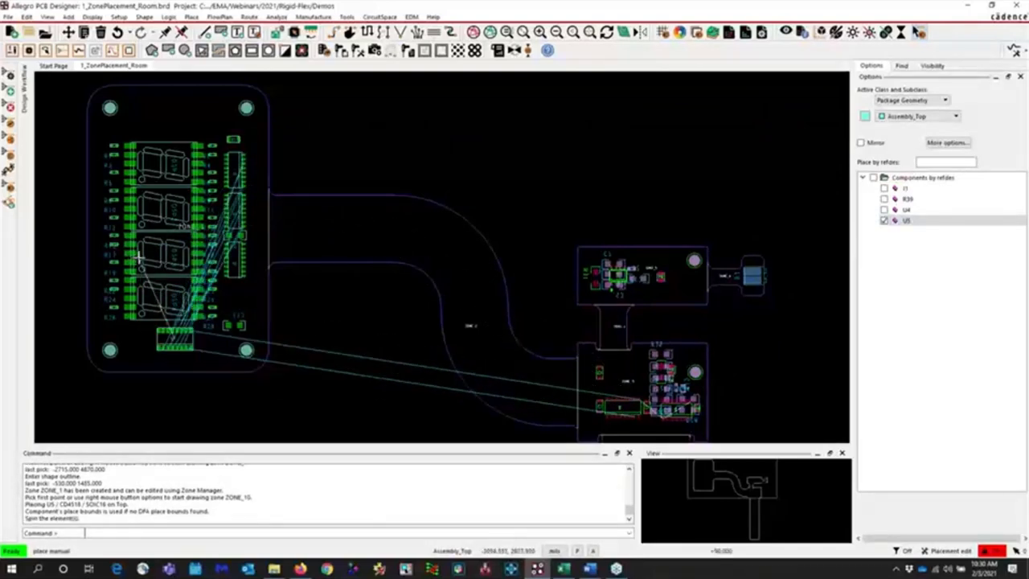
{"action": "left_click", "coordinate": [169, 342]}
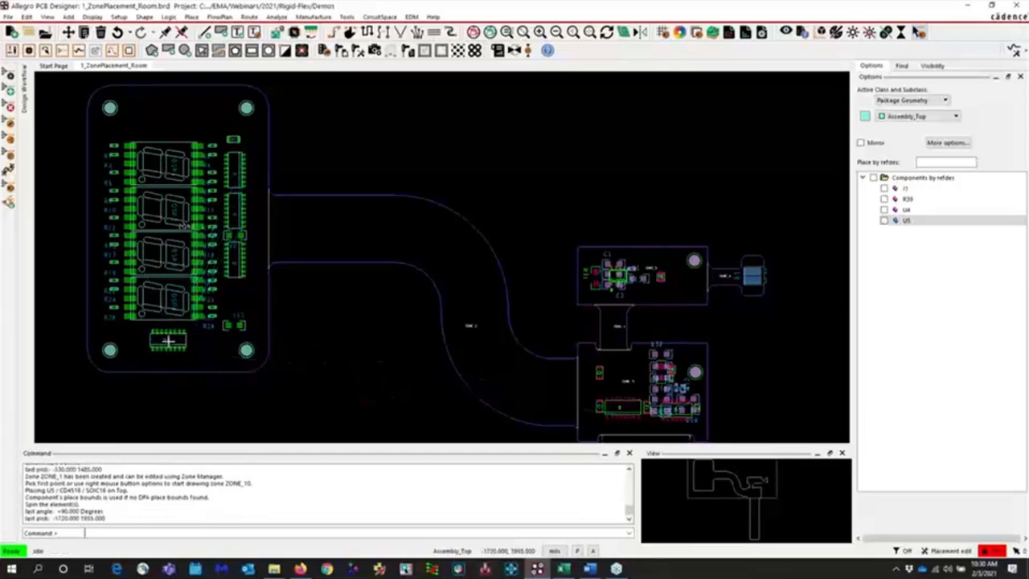
{"action": "scroll", "coordinate": [181, 347], "scroll_direction": "up", "scroll_amount": 2}
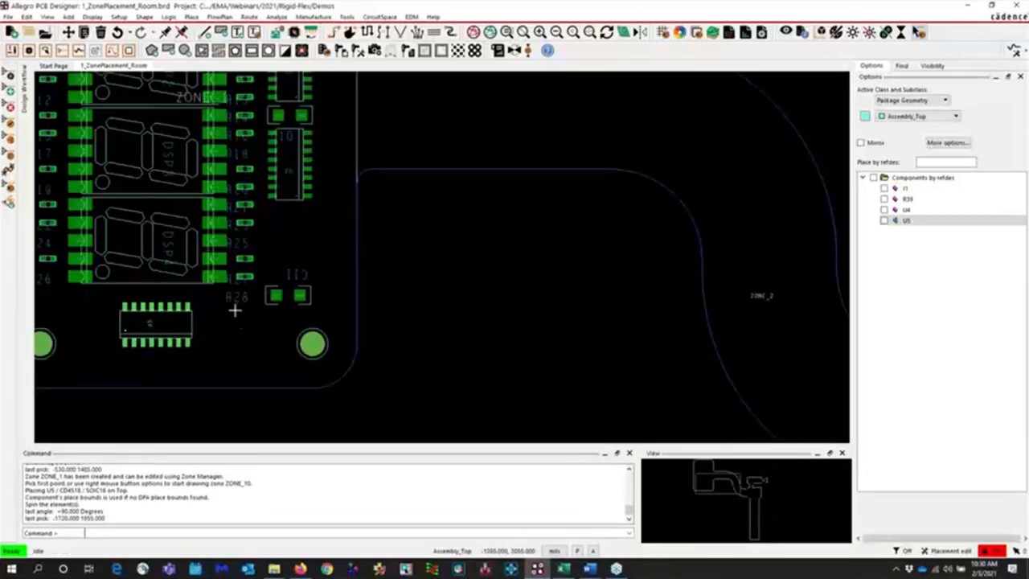
Bring up the layer visibility colors and move U5 from the display section into ZONE_5, below its mounting hole
{"action": "left_click", "coordinate": [933, 65]}
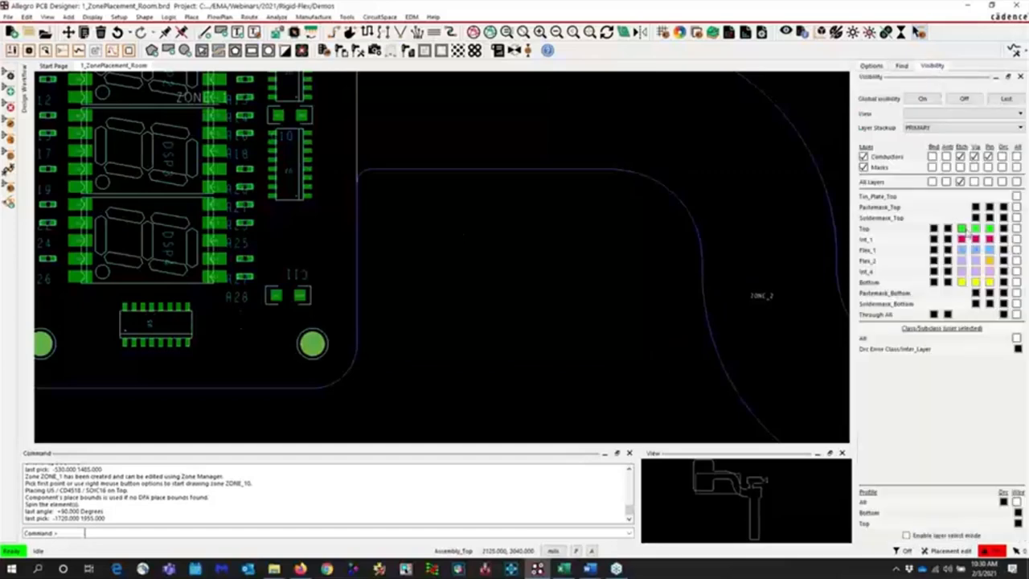
{"action": "left_click", "coordinate": [151, 305]}
{"action": "key", "text": "Right"}
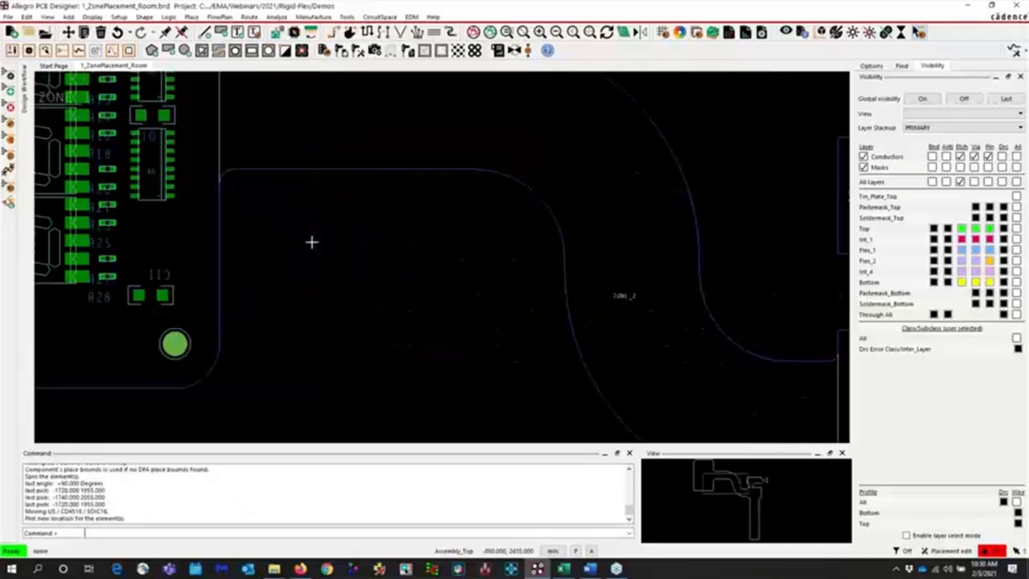
{"action": "key", "text": "Left"}
{"action": "key", "text": "Left"}
{"action": "key", "text": "Left"}
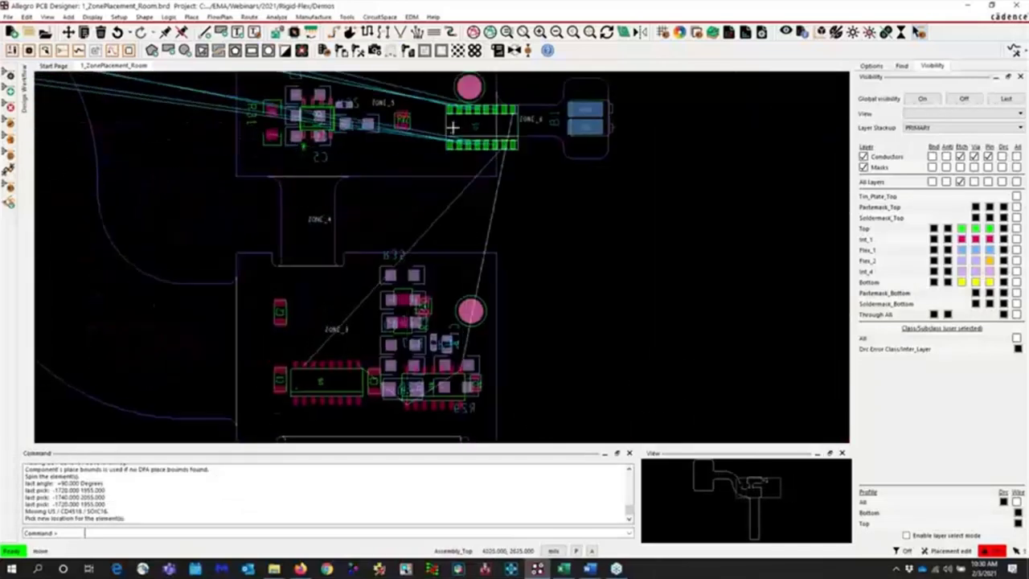
{"action": "left_click", "coordinate": [452, 127]}
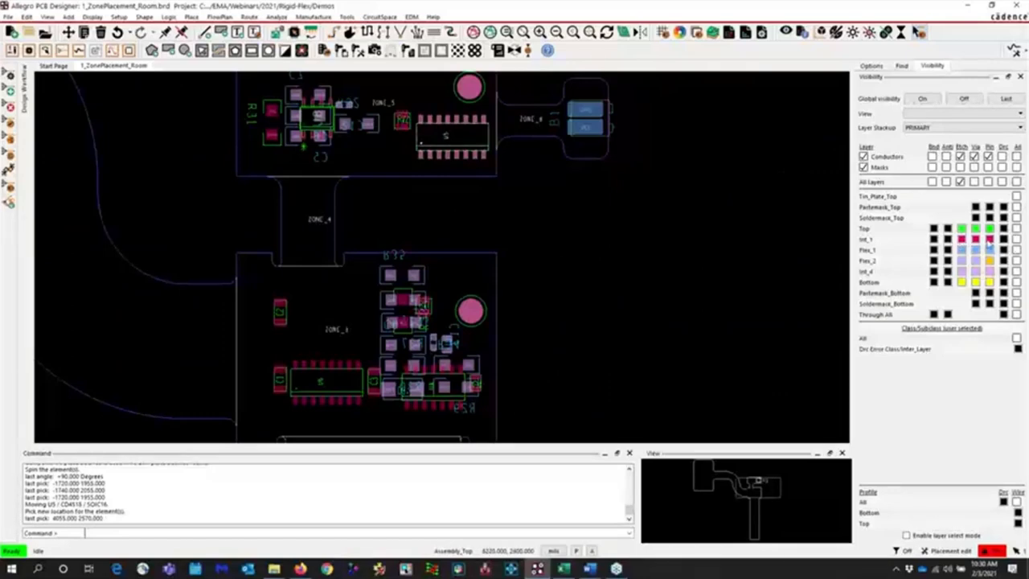
Move U5 from ZONE_5 into ZONE_3, directly above the existing IC
{"action": "left_click", "coordinate": [447, 122]}
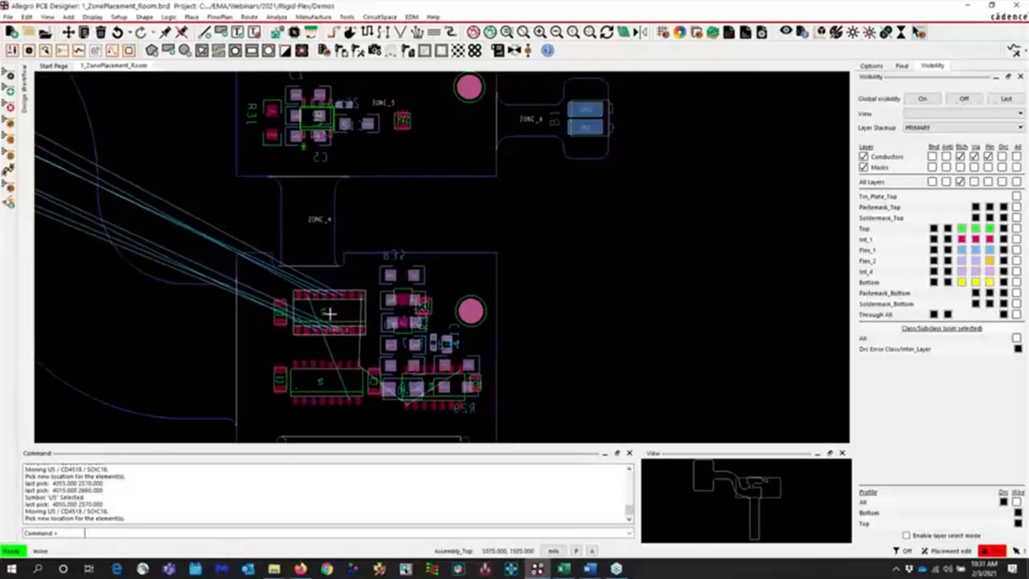
{"action": "left_click", "coordinate": [327, 314]}
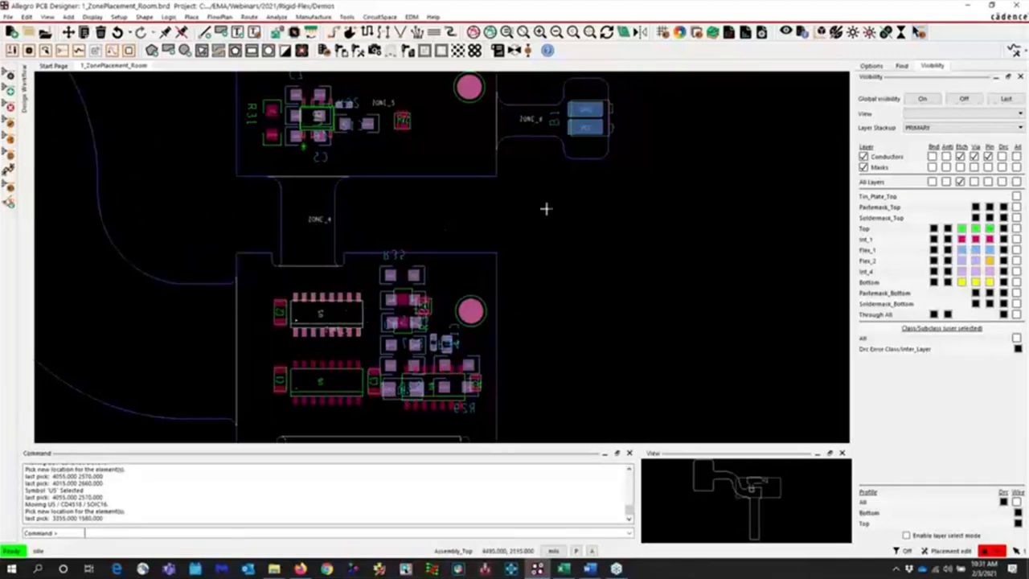
{"action": "scroll", "coordinate": [570, 227], "scroll_direction": "down", "scroll_amount": 2}
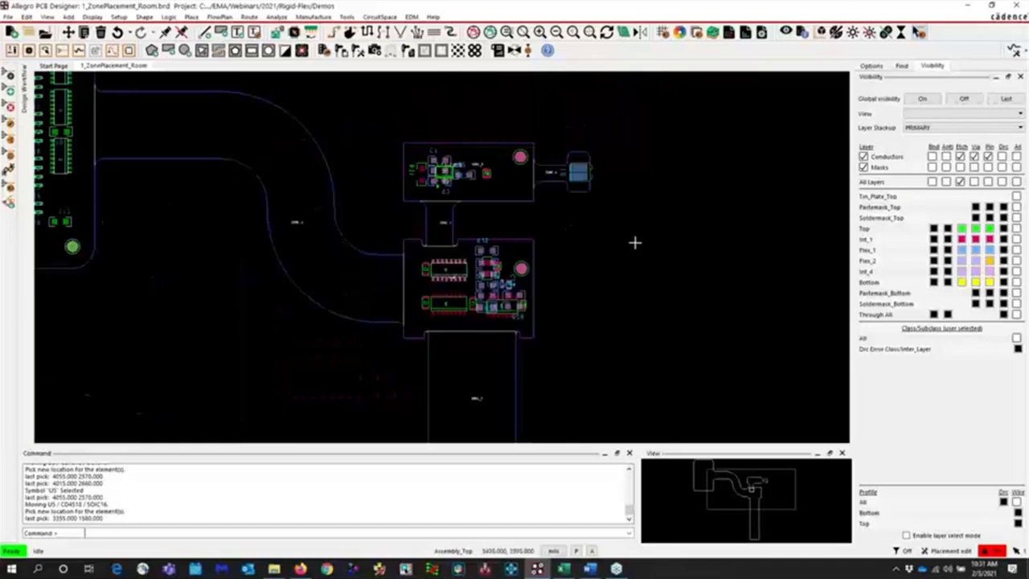
Examine U5's placement in ZONE_3 relative to the display section and neighbouring zones, and clear the selection
{"action": "key", "text": "Left"}
{"action": "key", "text": "Left"}
{"action": "key", "text": "Left"}
{"action": "key", "text": "Right"}
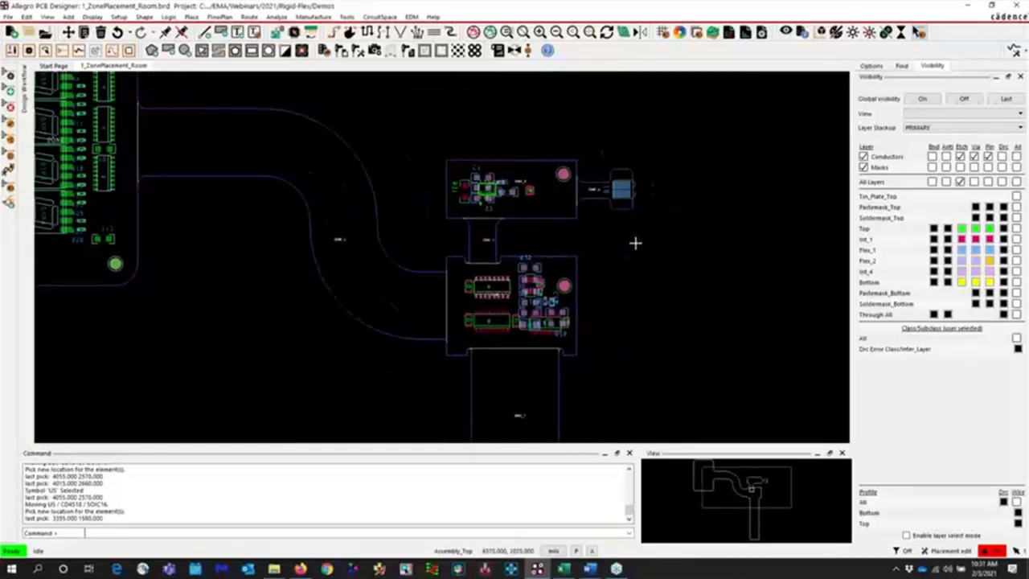
{"action": "key", "text": "Left"}
{"action": "key", "text": "Left"}
{"action": "key", "text": "Left"}
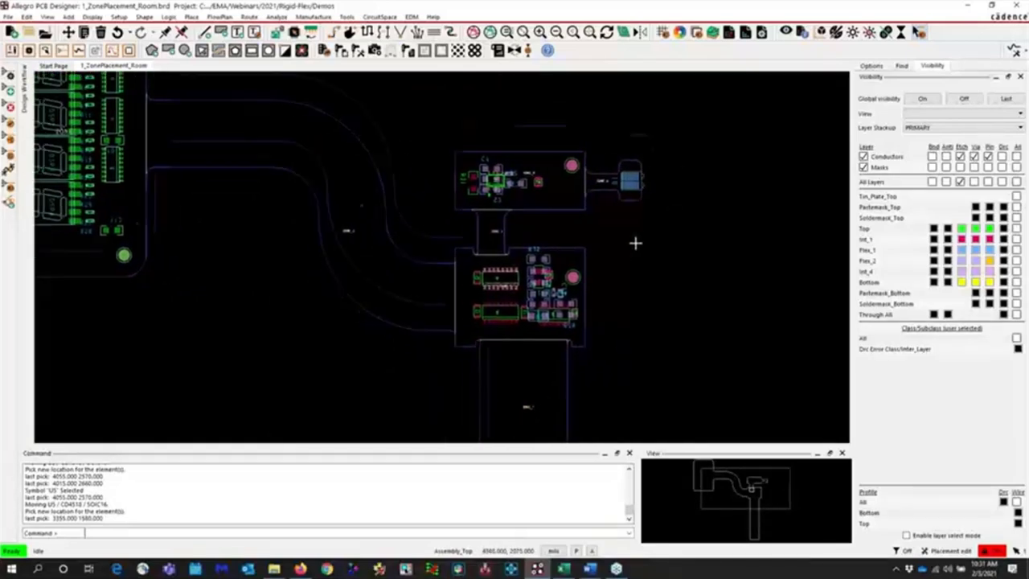
{"action": "key", "text": "Up"}
{"action": "key", "text": "Right"}
{"action": "key", "text": "Right"}
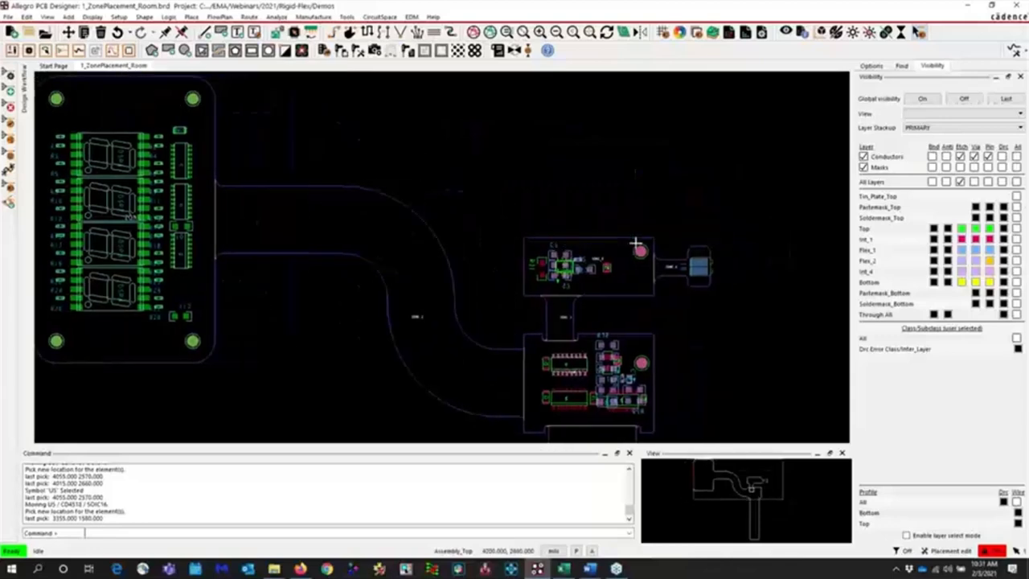
{"action": "key", "text": "Down"}
{"action": "key", "text": "Down"}
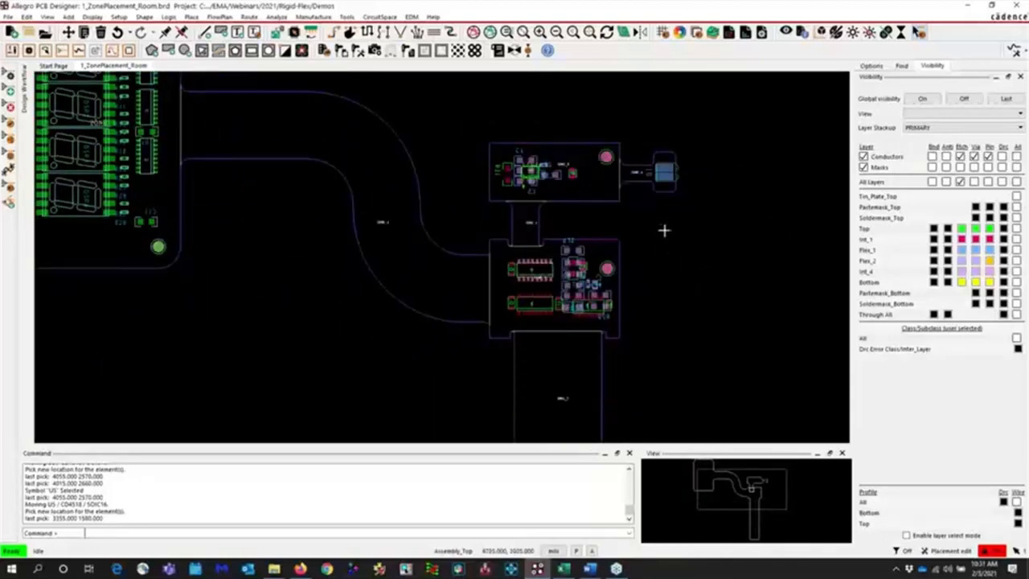
{"action": "right_click", "coordinate": [661, 235]}
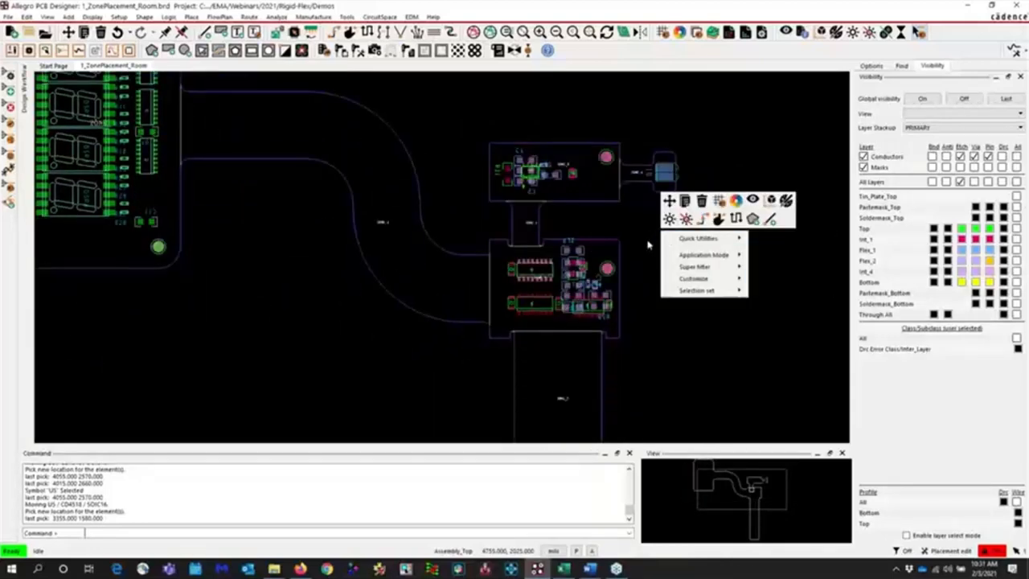
{"action": "left_click", "coordinate": [648, 241]}
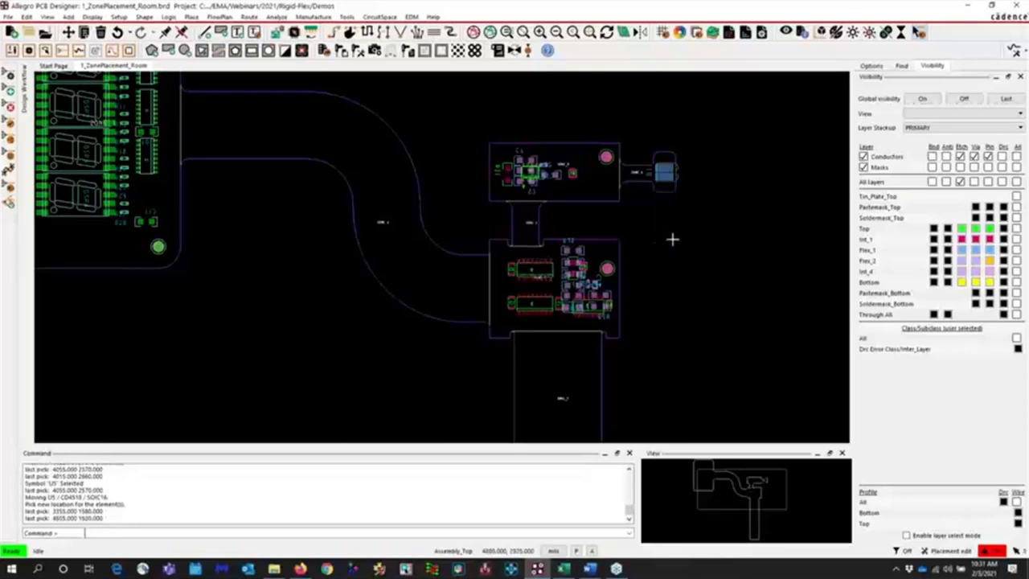
Open the board file 2_FlexContour.brd, discarding the changes made to 1_ZonePlacement_Room.brd
{"action": "key", "text": "ctrl+o"}
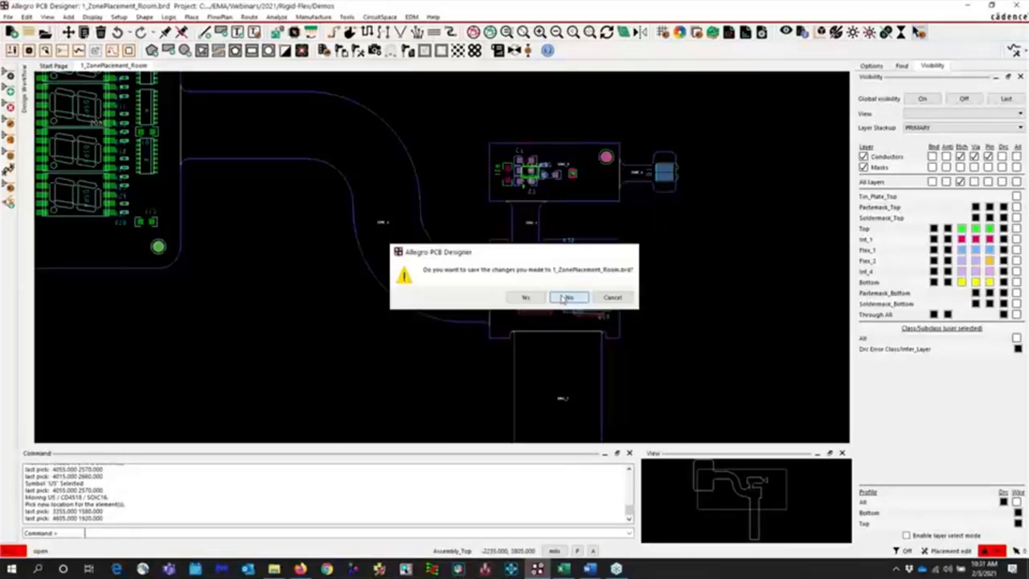
{"action": "left_click", "coordinate": [565, 297]}
{"action": "left_click", "coordinate": [448, 257]}
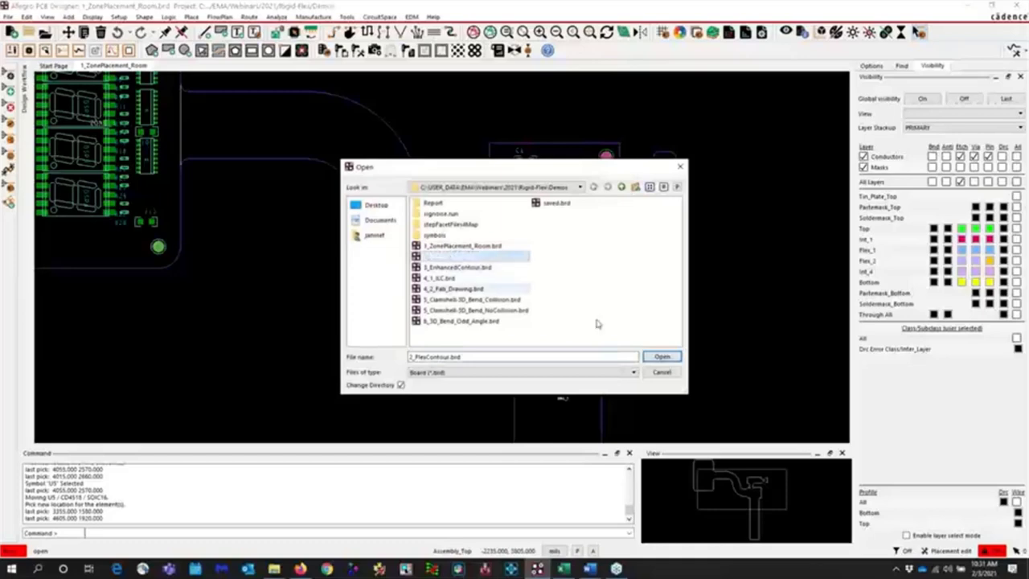
{"action": "left_click", "coordinate": [661, 357]}
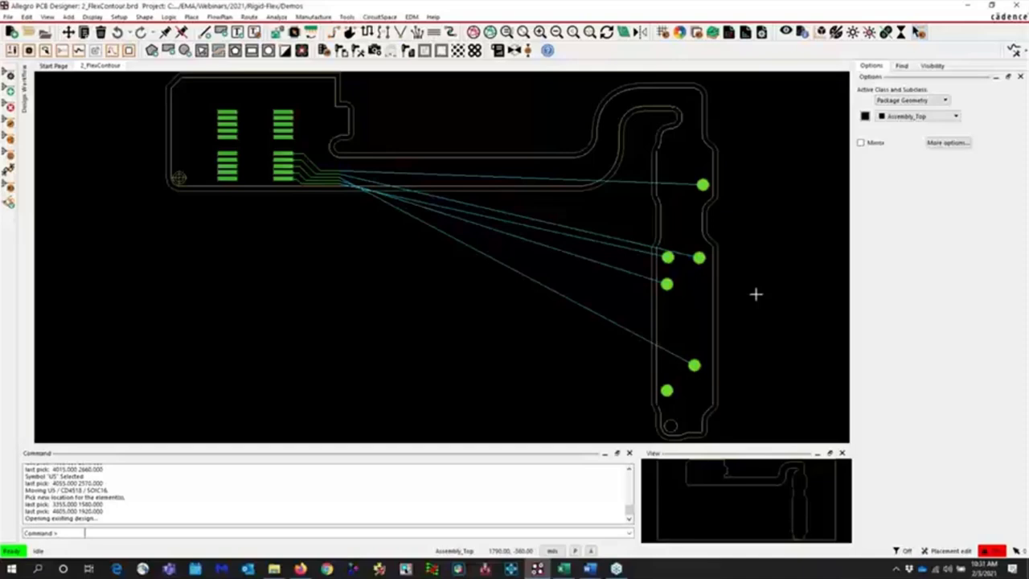
Start a group route on the Top layer from the open ends of the five traces leaving the connector pads
{"action": "scroll", "coordinate": [343, 177], "scroll_direction": "up", "scroll_amount": 2}
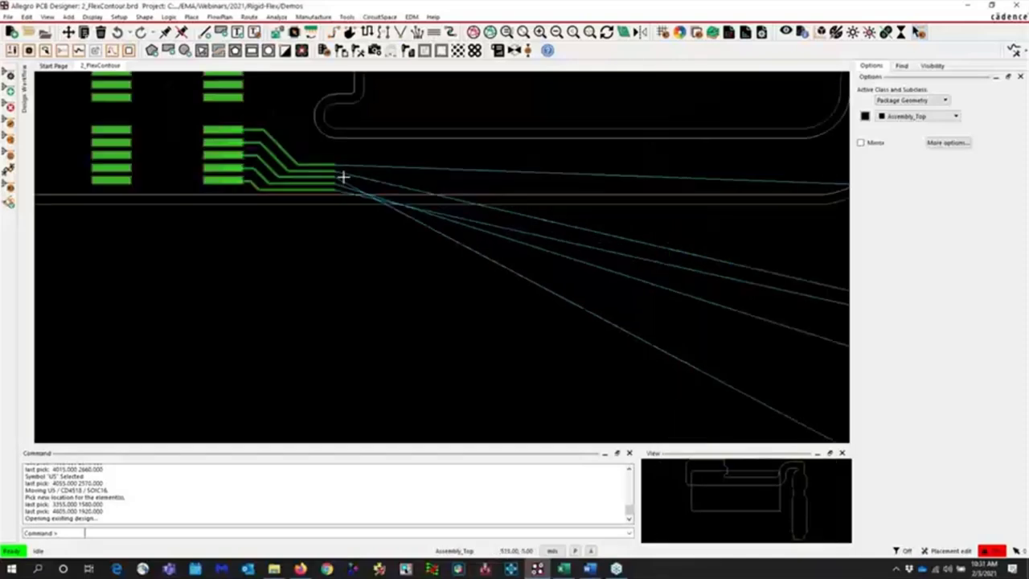
{"action": "scroll", "coordinate": [343, 177], "scroll_direction": "up", "scroll_amount": 2}
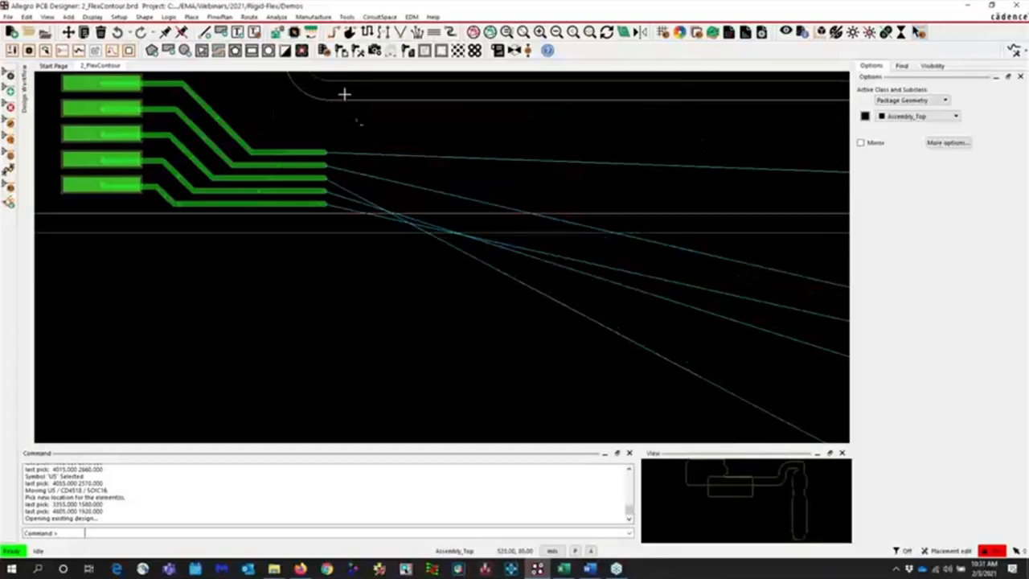
{"action": "left_click", "coordinate": [334, 32]}
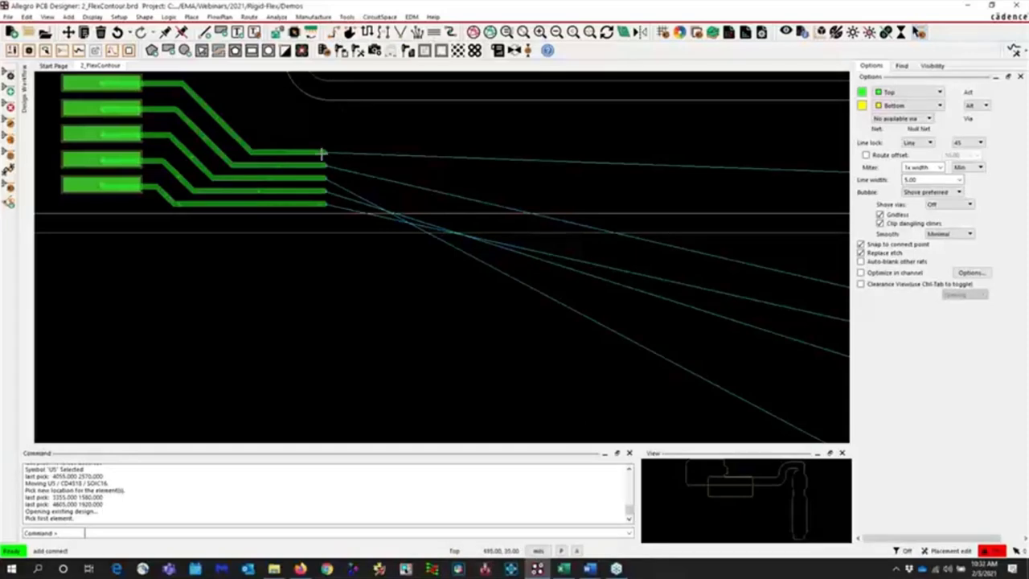
{"action": "left_click_drag", "start_coordinate": [322, 127], "coordinate": [338, 207]}
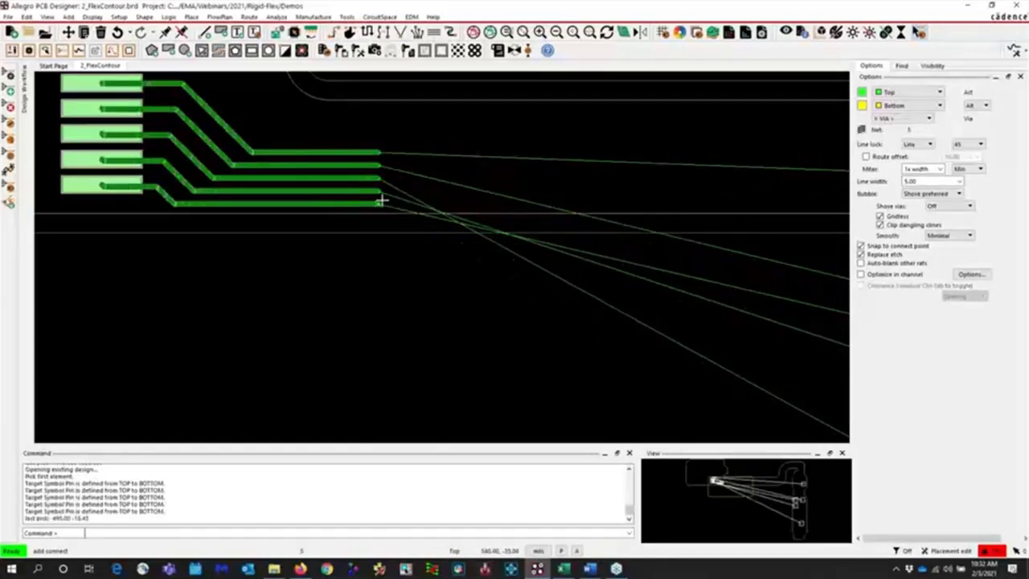
Turn on Contour Mode for the five-trace route and lock it onto the lower edge of the flex outline
{"action": "right_click", "coordinate": [382, 200]}
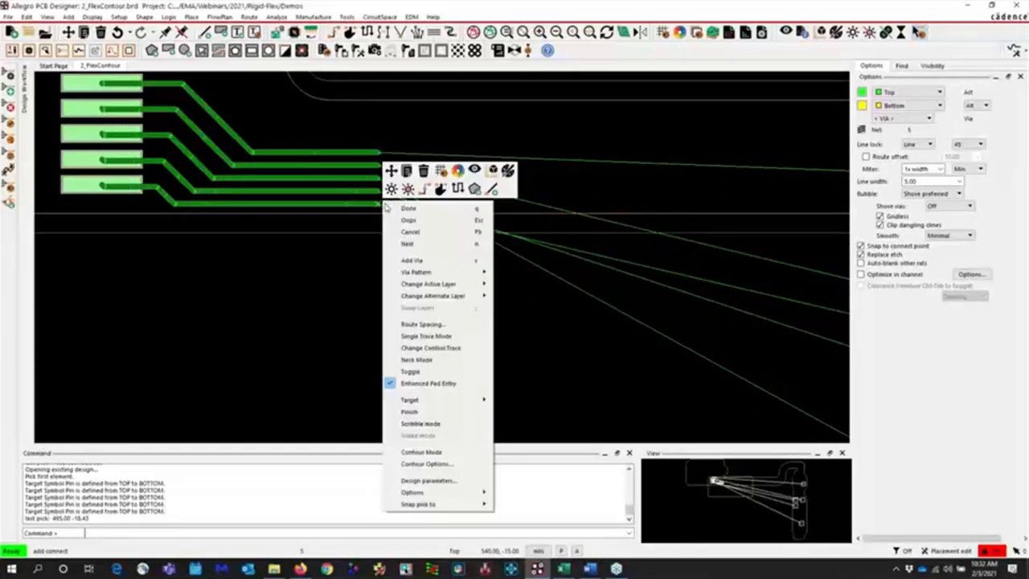
{"action": "left_click", "coordinate": [418, 452]}
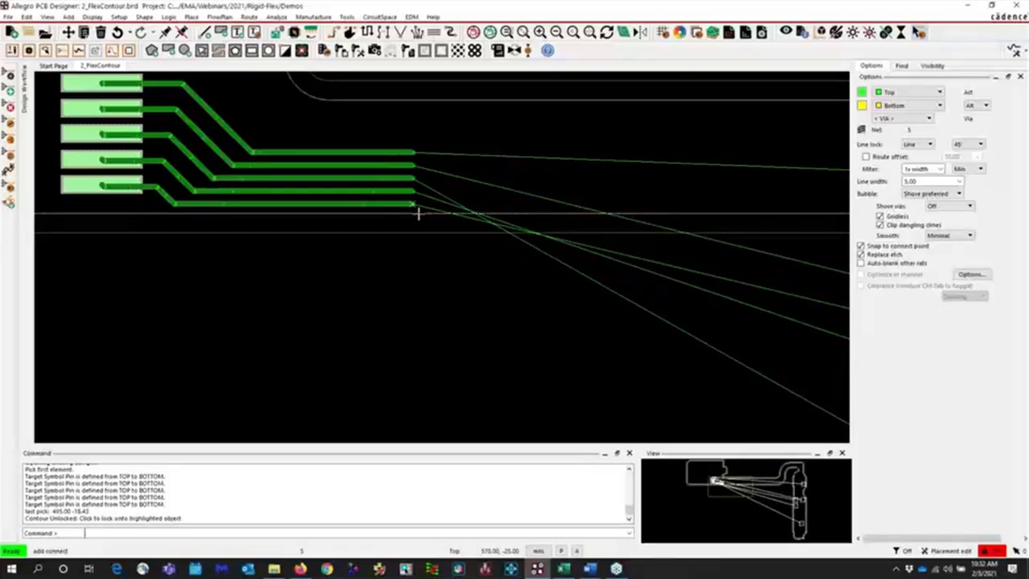
{"action": "left_click", "coordinate": [417, 213]}
{"action": "left_click", "coordinate": [420, 207]}
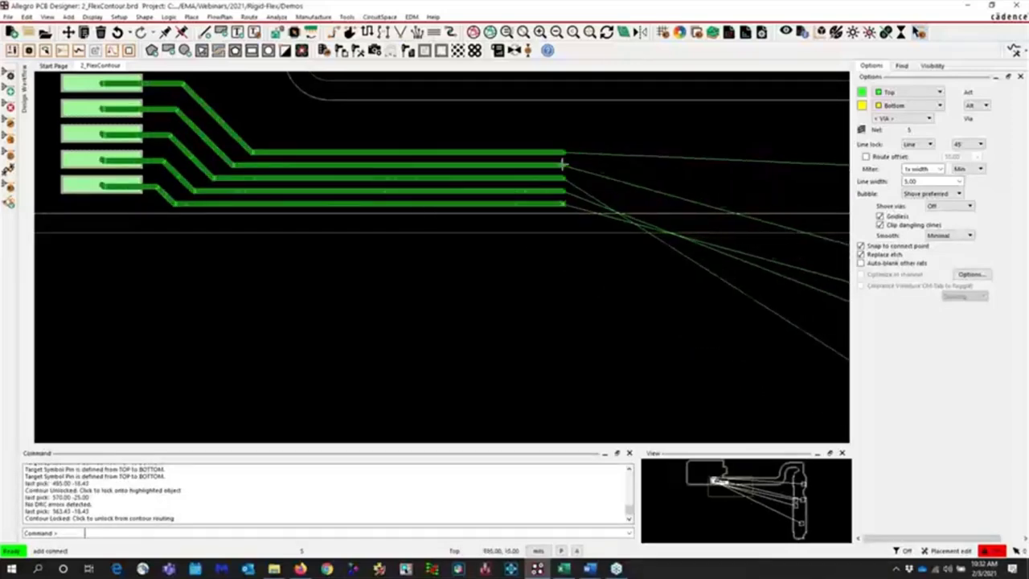
Route the five traces along the contour through the flex bends, unlock them past the last bend, and extend them straight down
{"action": "scroll", "coordinate": [585, 167], "scroll_direction": "down", "scroll_amount": 3}
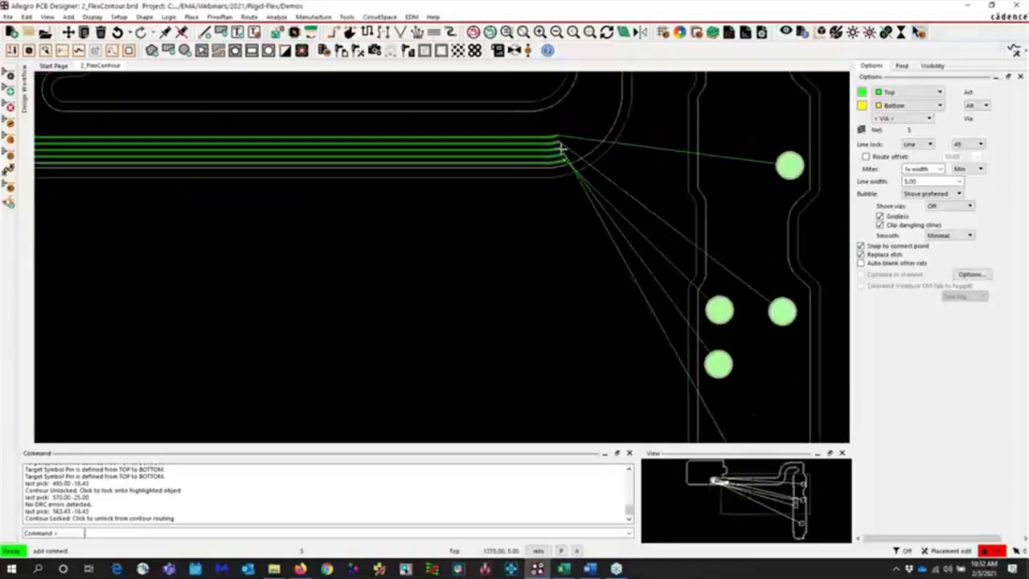
{"action": "key", "text": "Up"}
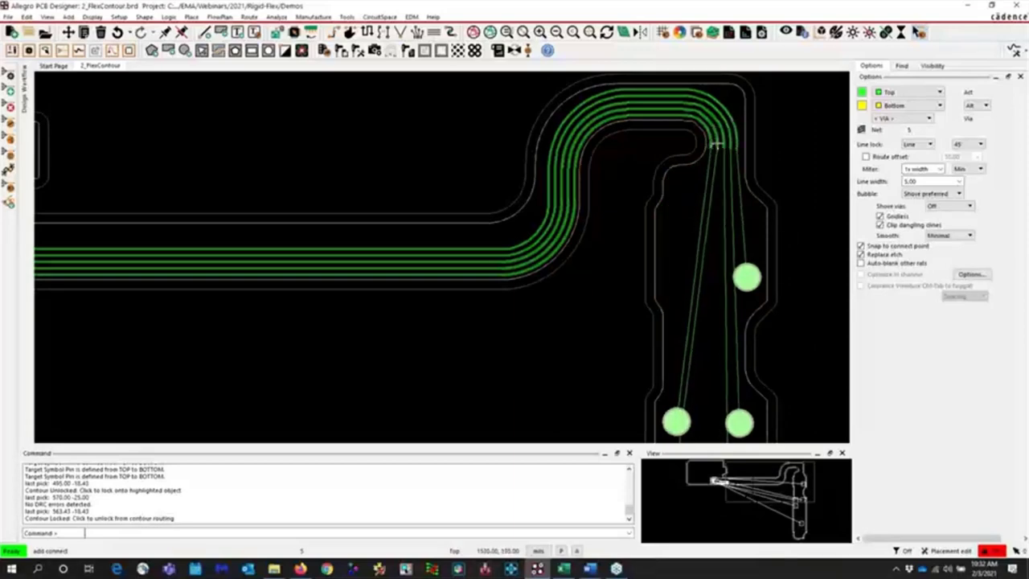
{"action": "left_click", "coordinate": [716, 143]}
{"action": "left_click", "coordinate": [720, 145]}
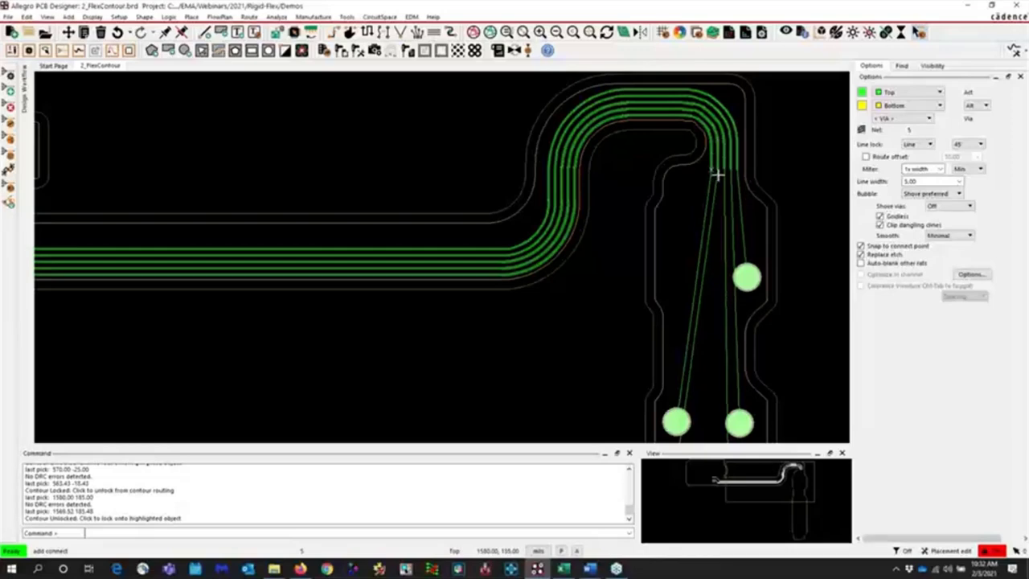
{"action": "left_click", "coordinate": [720, 177]}
{"action": "left_click", "coordinate": [719, 175]}
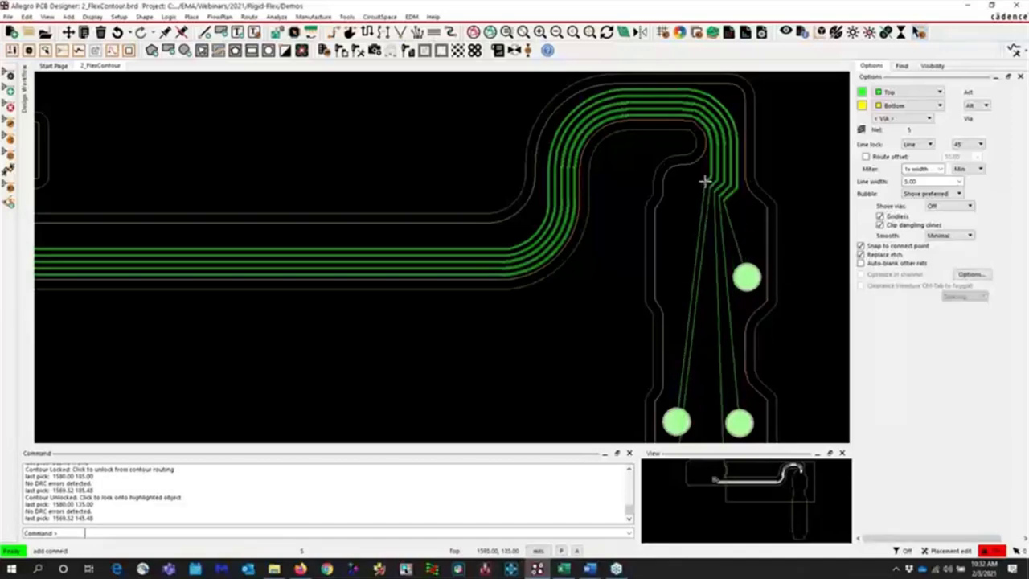
Switch to Single Trace Mode, route the innermost trace down to the nearest pad on its side, and finish routing
{"action": "right_click", "coordinate": [710, 185]}
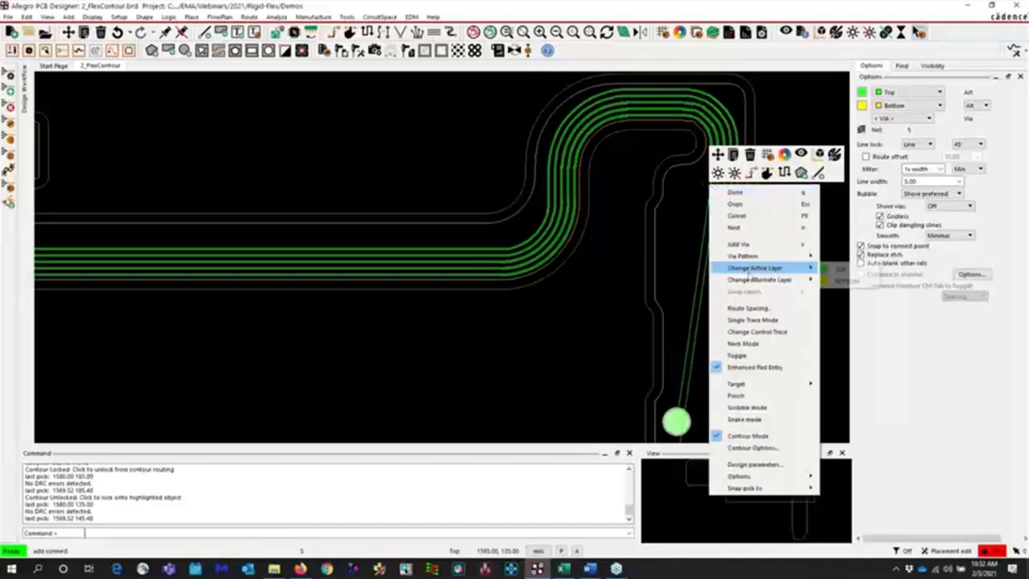
{"action": "left_click", "coordinate": [753, 320]}
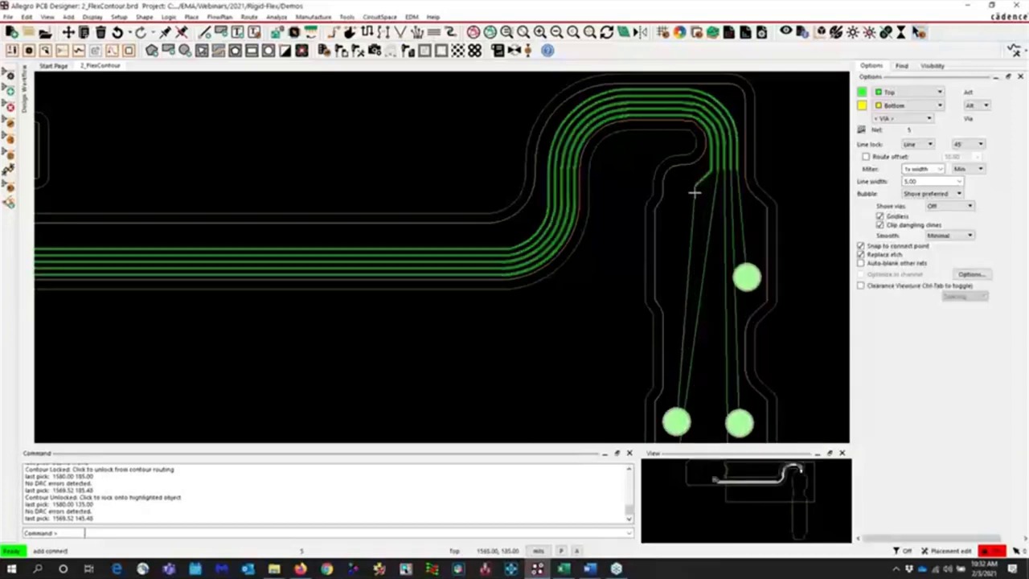
{"action": "right_click", "coordinate": [680, 239]}
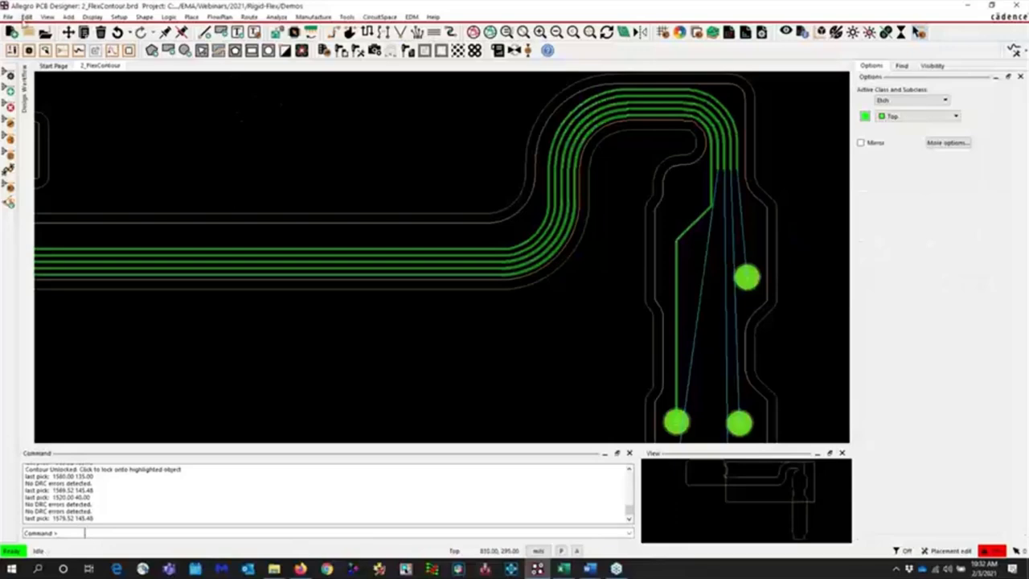
{"action": "left_click", "coordinate": [523, 32]}
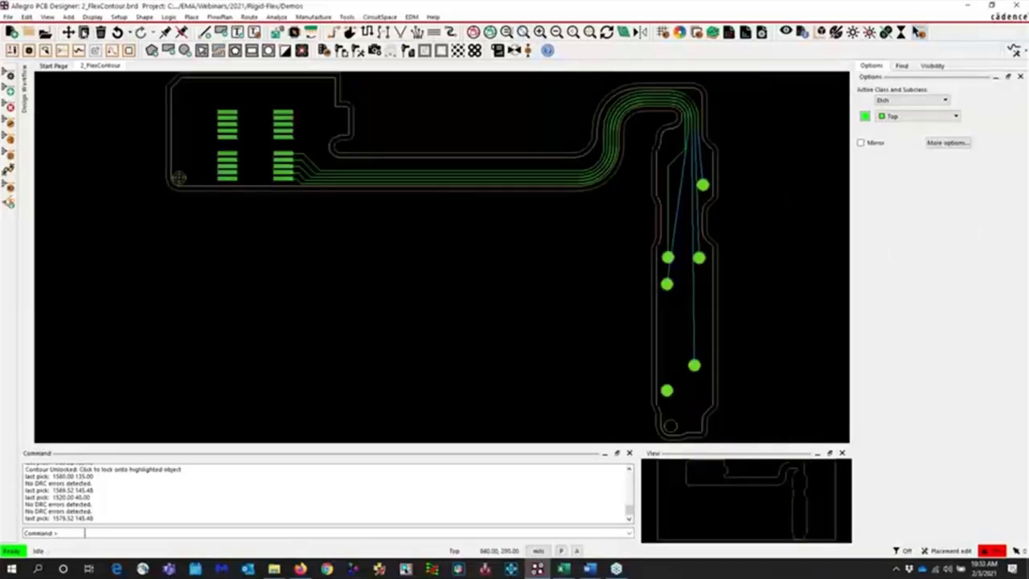
Open the board file 3_EnhancedContour.brd, discarding the changes made to 2_FlexContour.brd
{"action": "left_click", "coordinate": [9, 17]}
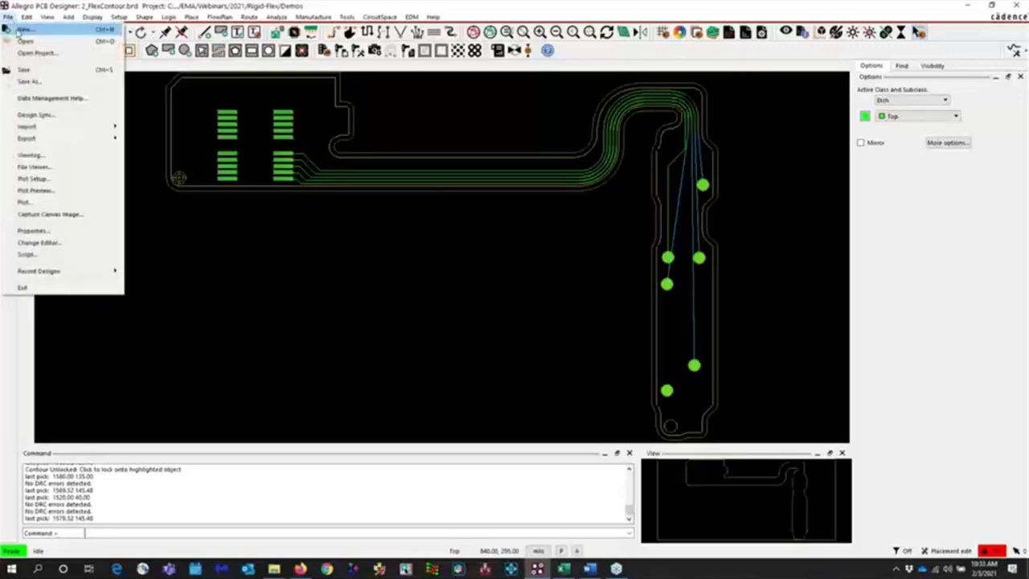
{"action": "left_click", "coordinate": [25, 38]}
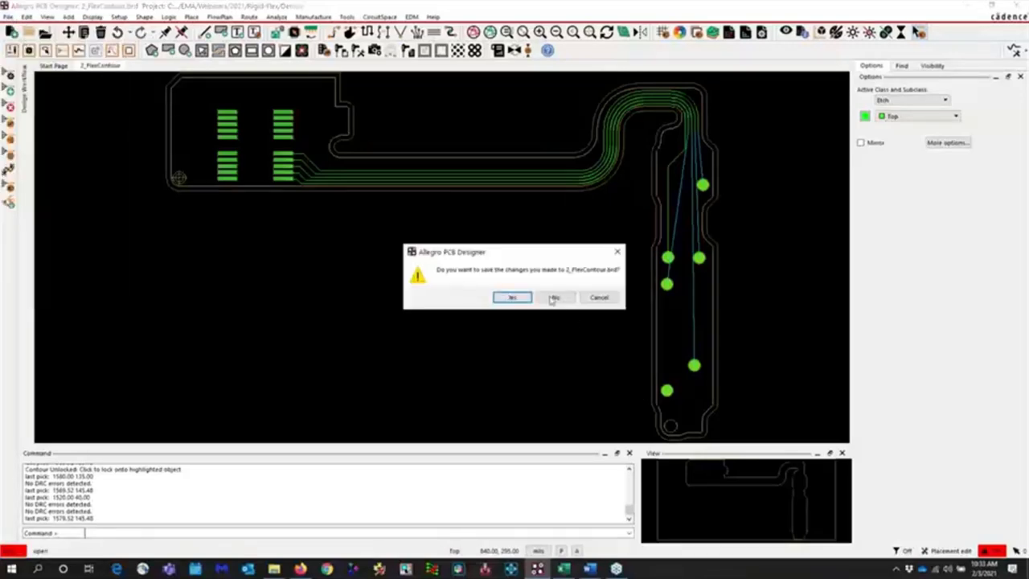
{"action": "left_click", "coordinate": [553, 297]}
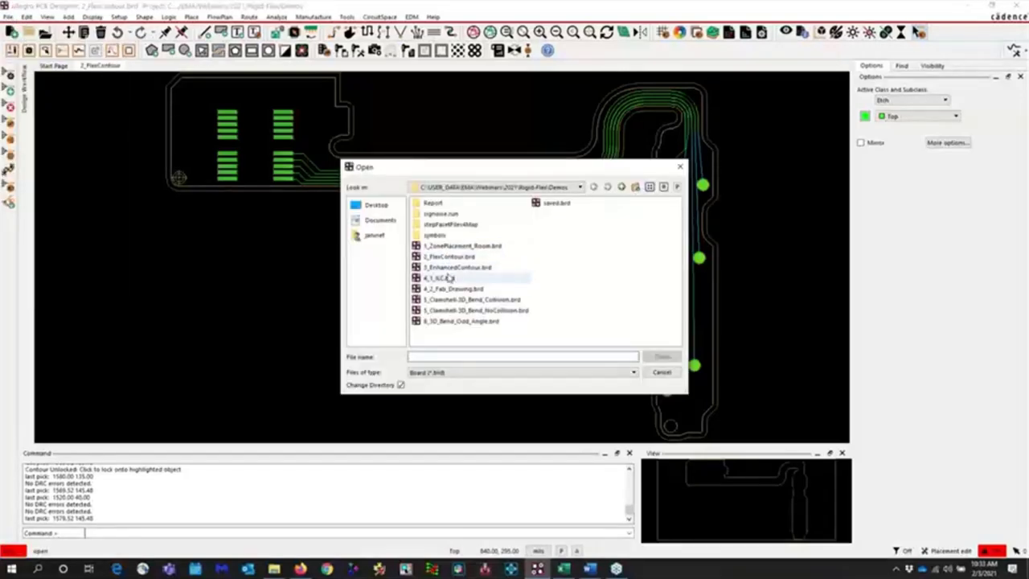
{"action": "double_click", "coordinate": [447, 269]}
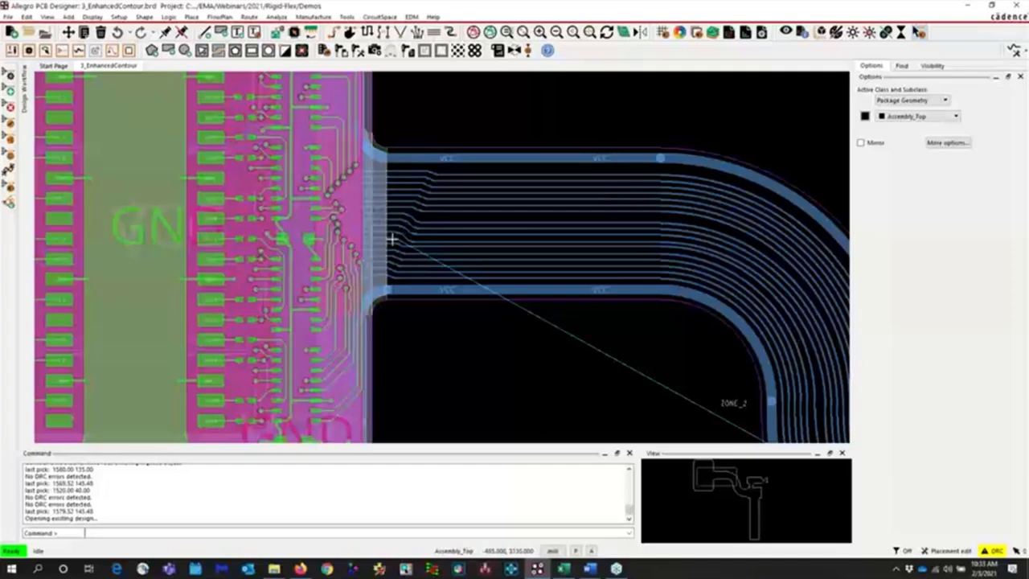
Start routing NET000 on Flex_1 from its open end and lock its contour onto the existing trace directly above
{"action": "scroll", "coordinate": [394, 234], "scroll_direction": "up", "scroll_amount": 3}
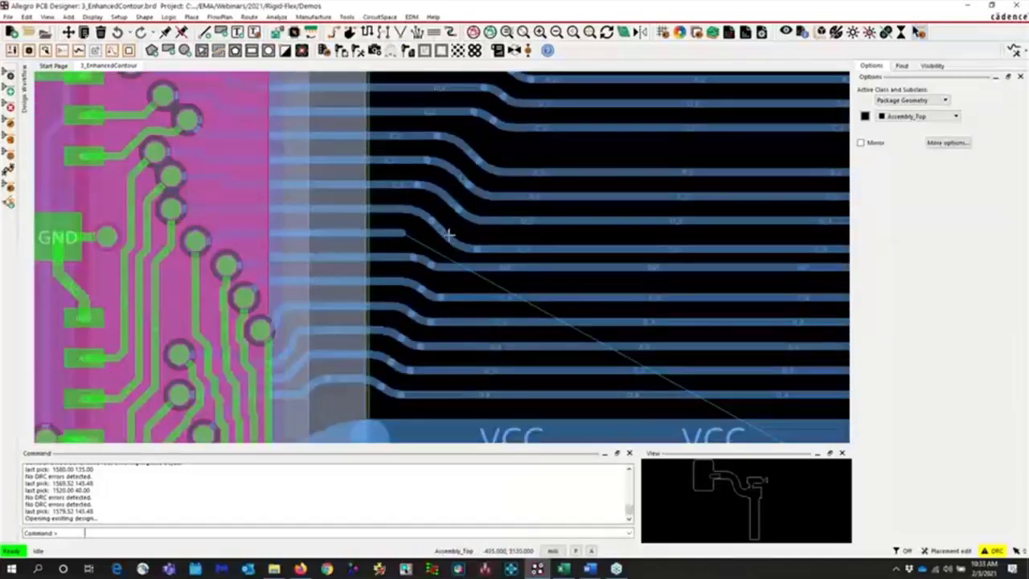
{"action": "left_click", "coordinate": [338, 34]}
{"action": "left_click", "coordinate": [406, 233]}
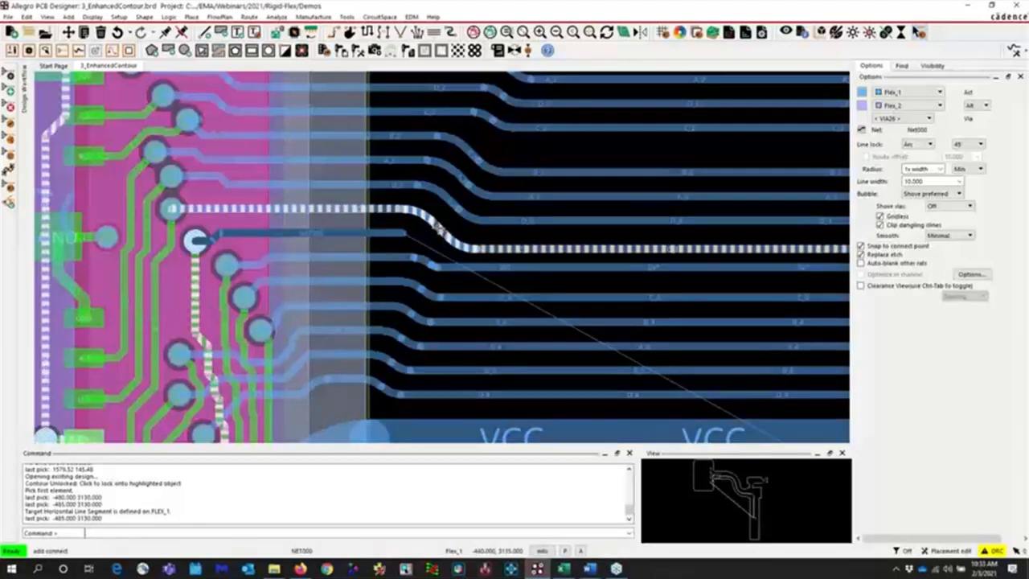
{"action": "left_click", "coordinate": [438, 229]}
{"action": "left_click", "coordinate": [438, 234]}
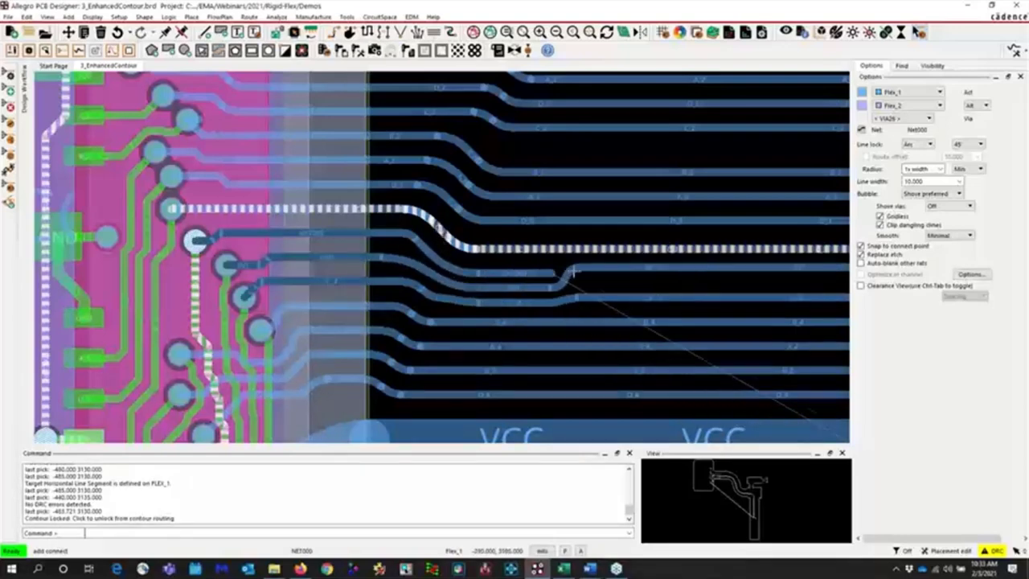
Route NET000 along the locked contour through the flex bends, unlock it, and connect it to its open trace end near the vias
{"action": "key", "text": "Right"}
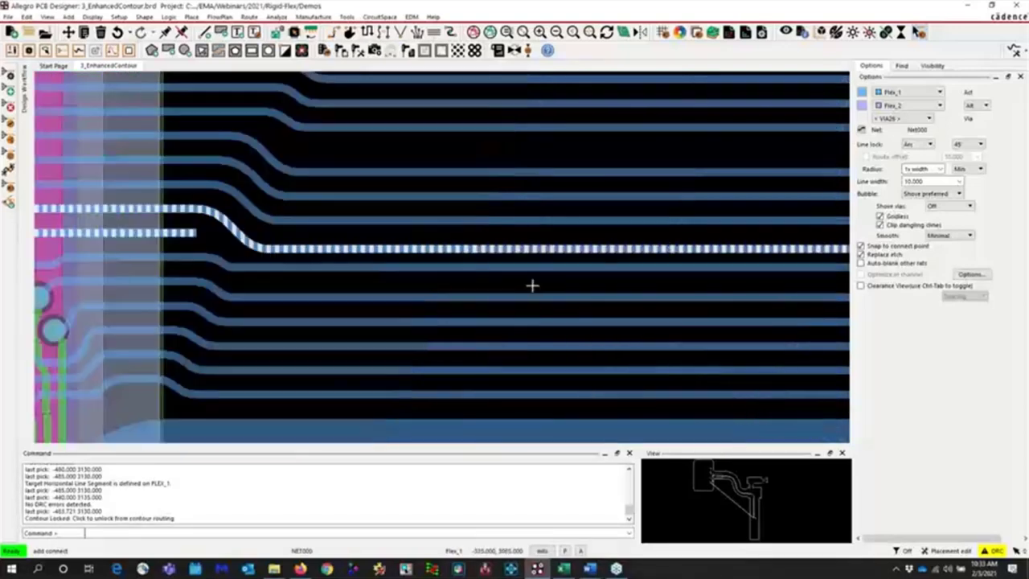
{"action": "key", "text": "Right"}
{"action": "key", "text": "Right"}
{"action": "key", "text": "Right"}
{"action": "key", "text": "Right"}
{"action": "key", "text": "Down"}
{"action": "key", "text": "Down"}
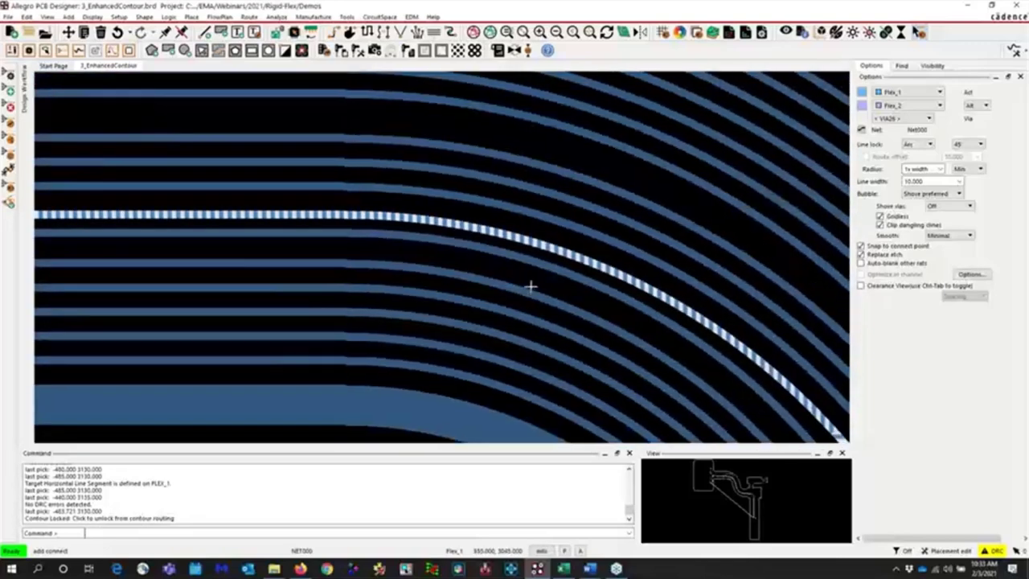
{"action": "key", "text": "Down"}
{"action": "key", "text": "Right"}
{"action": "key", "text": "Down"}
{"action": "key", "text": "Right"}
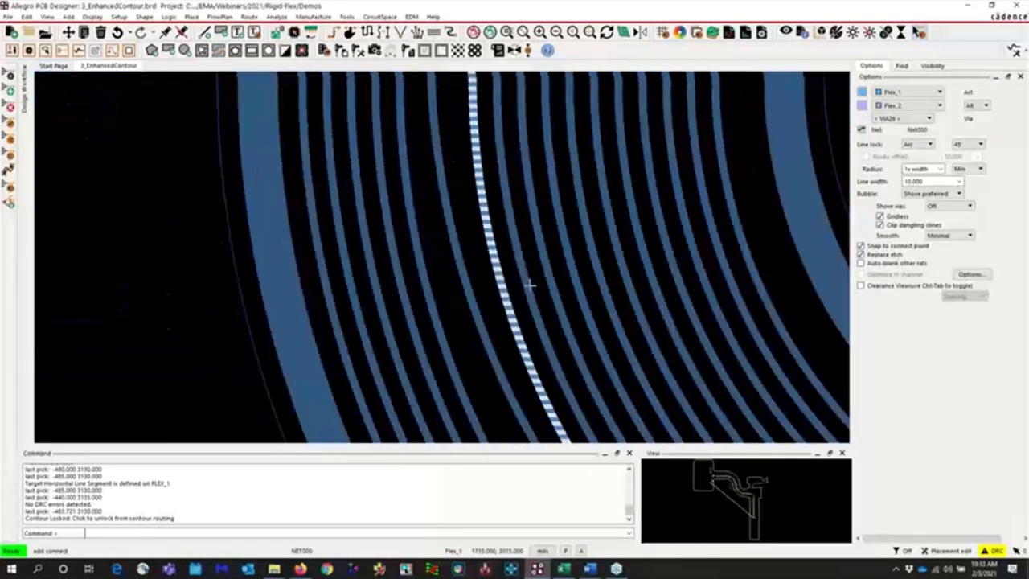
{"action": "key", "text": "Down"}
{"action": "key", "text": "Right"}
{"action": "key", "text": "Down"}
{"action": "key", "text": "Right"}
{"action": "key", "text": "Right"}
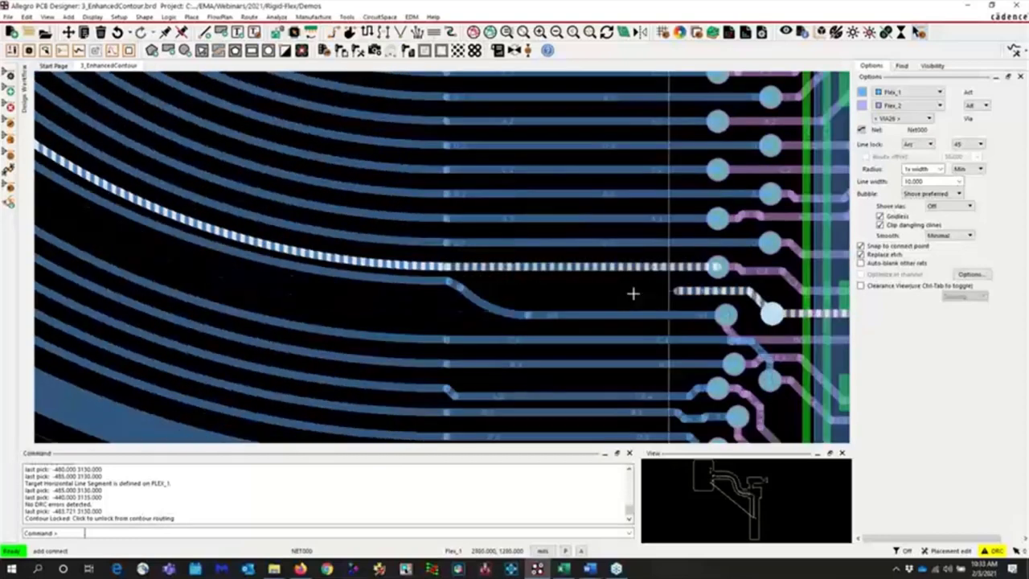
{"action": "left_click", "coordinate": [683, 294]}
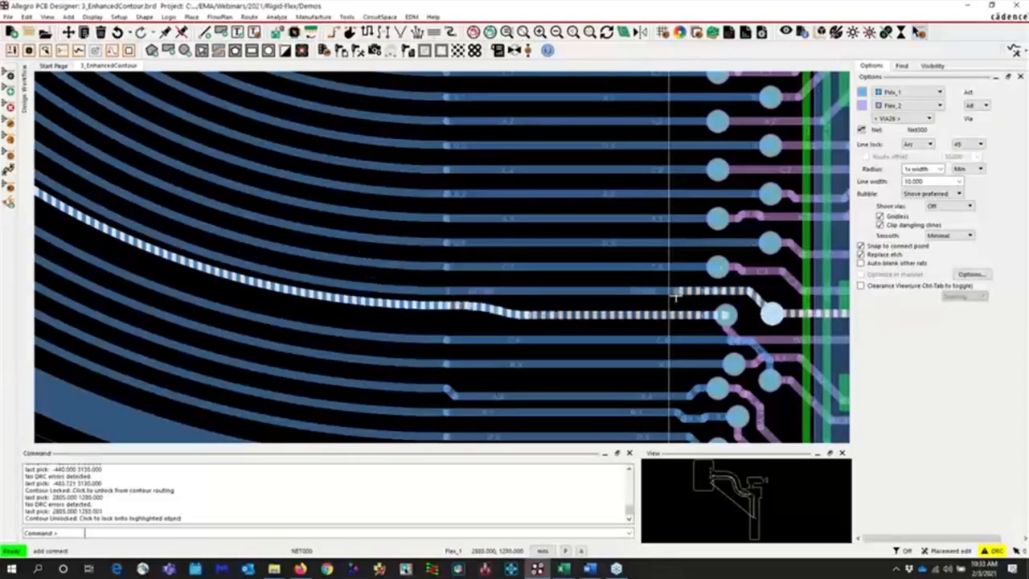
{"action": "left_click", "coordinate": [675, 296]}
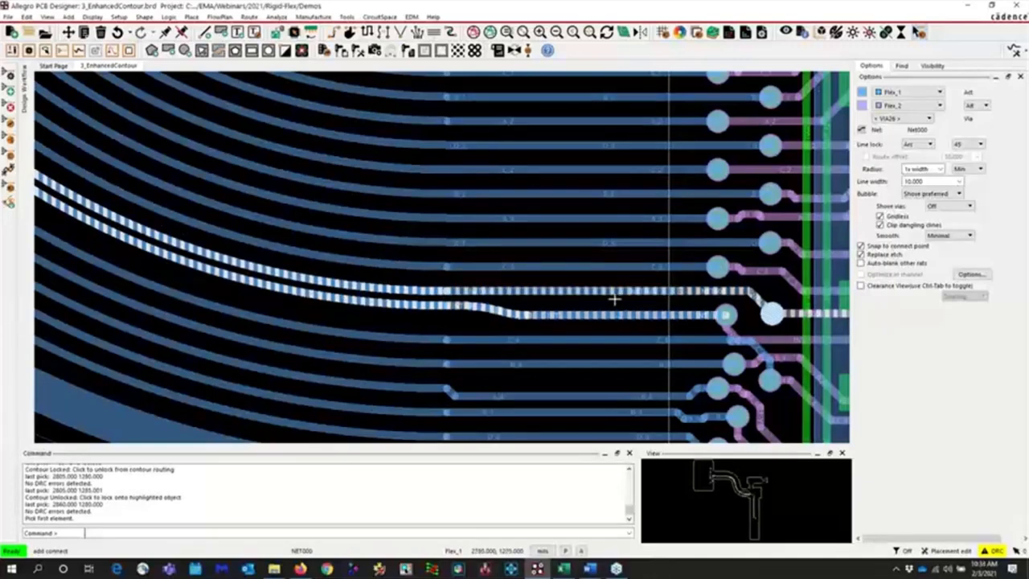
Examine the routed NET000 trace along the whole flex section, checking how it follows the neighbouring trace through both bends
{"action": "scroll", "coordinate": [501, 209], "scroll_direction": "down", "scroll_amount": 2}
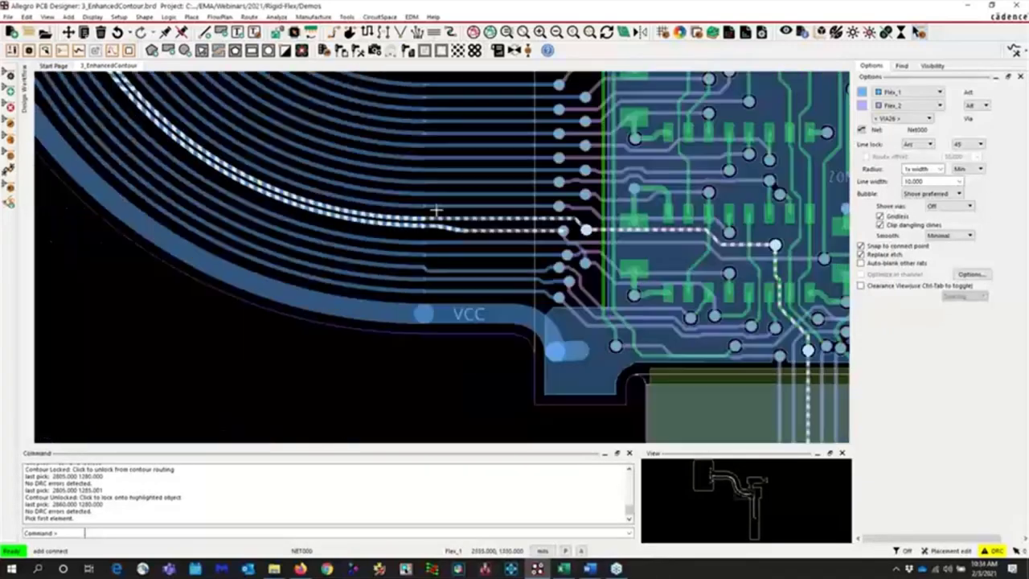
{"action": "key", "text": "Up"}
{"action": "key", "text": "Up"}
{"action": "key", "text": "Up"}
{"action": "key", "text": "Up"}
{"action": "key", "text": "Left"}
{"action": "key", "text": "Left"}
{"action": "key", "text": "Left"}
{"action": "key", "text": "Left"}
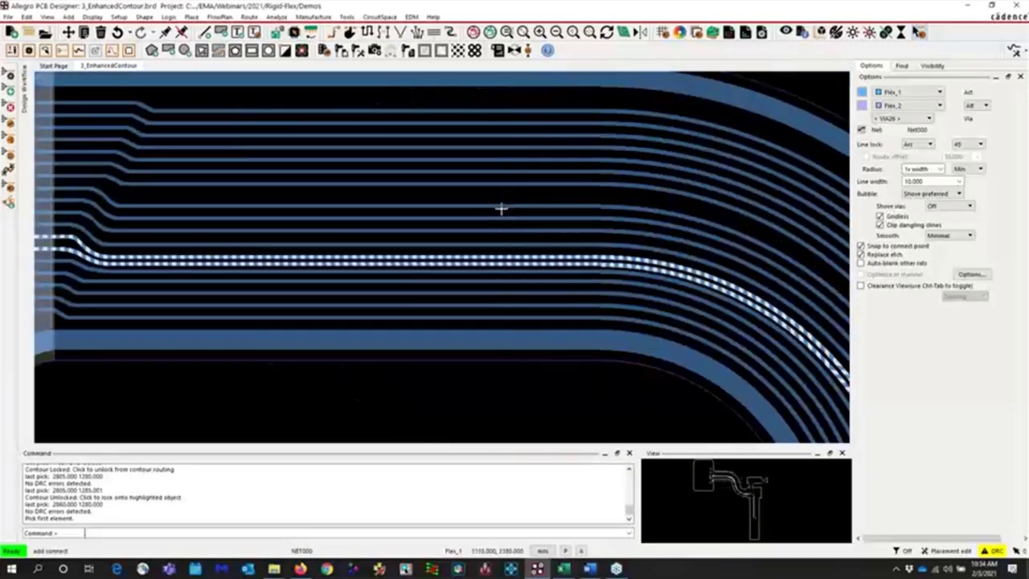
{"action": "key", "text": "Right"}
{"action": "key", "text": "Right"}
{"action": "key", "text": "Down"}
{"action": "key", "text": "Down"}
{"action": "key", "text": "Down"}
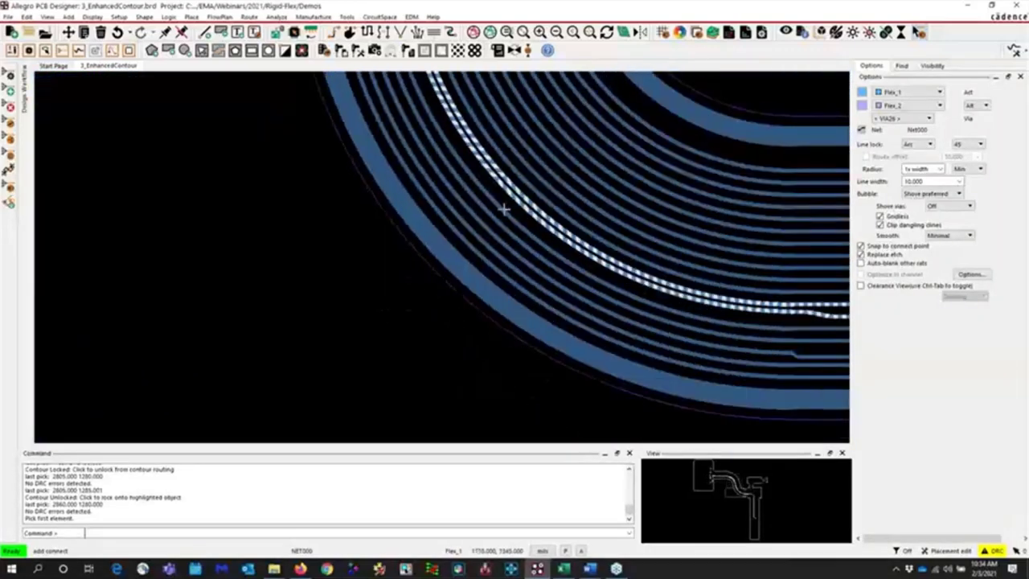
{"action": "key", "text": "Right"}
{"action": "key", "text": "Right"}
{"action": "key", "text": "Up"}
{"action": "key", "text": "Up"}
{"action": "key", "text": "Up"}
{"action": "key", "text": "Up"}
{"action": "key", "text": "Up"}
{"action": "key", "text": "Up"}
{"action": "key", "text": "Up"}
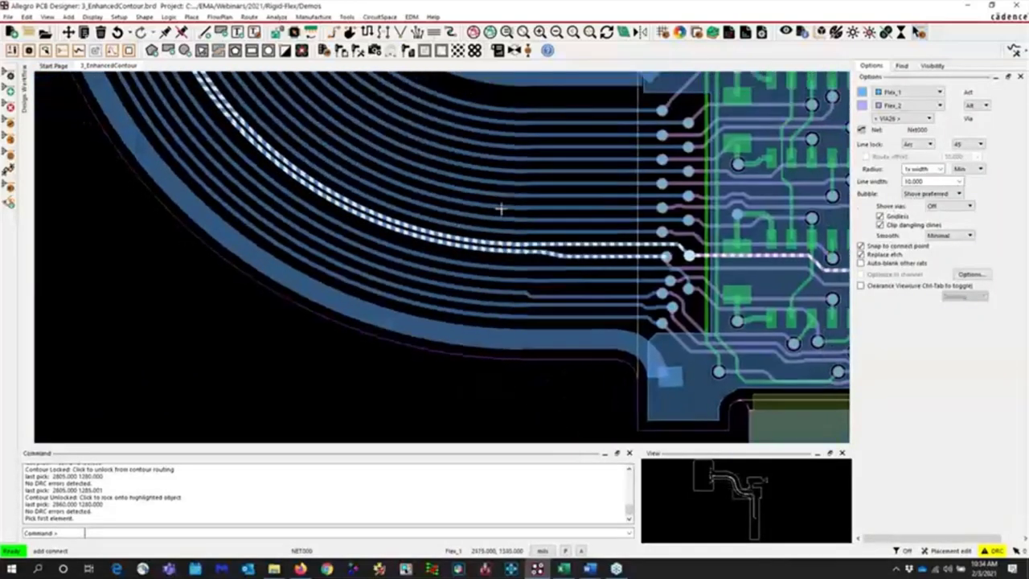
End the routing command and open the board file 4_1_ILC.brd, discarding the changes made to 3_EnhancedContour.brd
{"action": "key", "text": "Down"}
{"action": "key", "text": "Down"}
{"action": "key", "text": "Down"}
{"action": "key", "text": "Down"}
{"action": "key", "text": "Down"}
{"action": "key", "text": "Down"}
{"action": "key", "text": "Escape"}
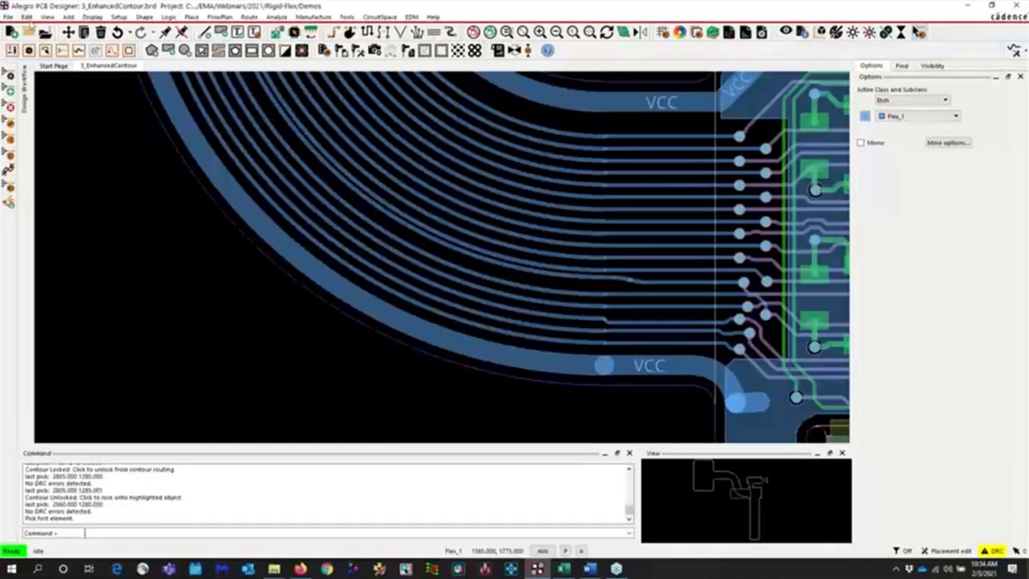
{"action": "left_click", "coordinate": [7, 16]}
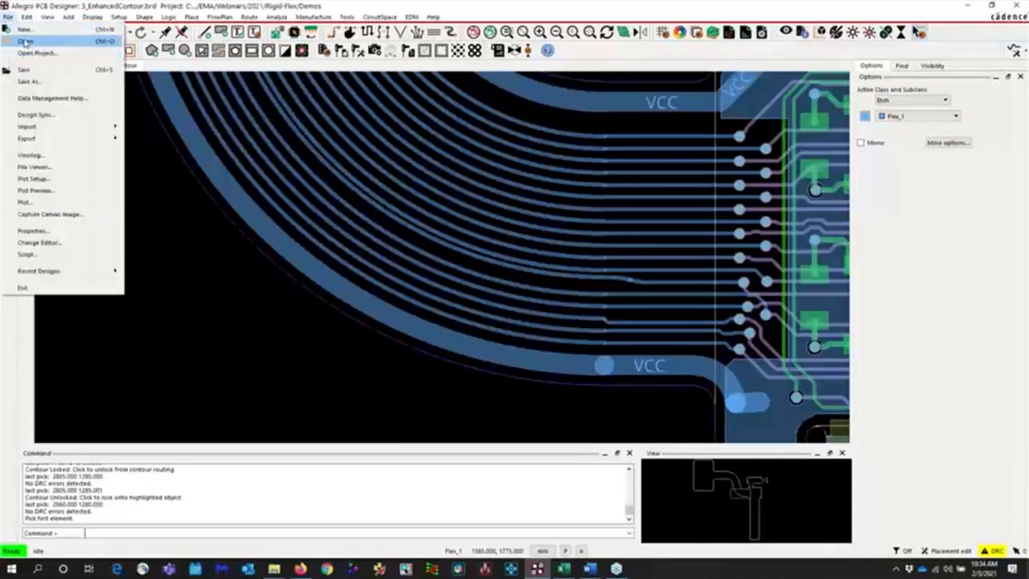
{"action": "left_click", "coordinate": [25, 42]}
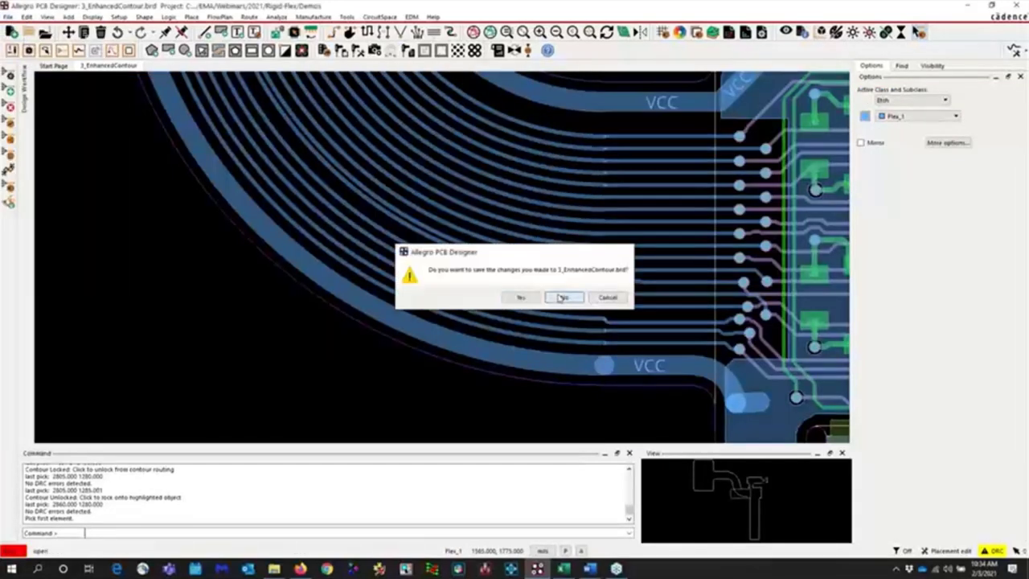
{"action": "left_click", "coordinate": [561, 297]}
{"action": "double_click", "coordinate": [441, 278]}
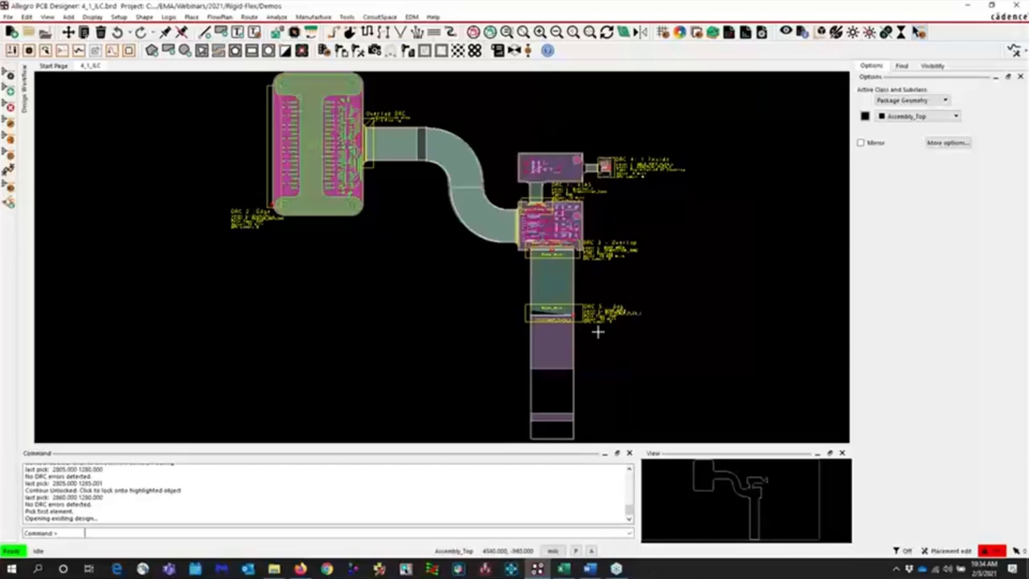
Examine the DRC 5 gap marker between the bend area and STIFFENER_FLEX_1, comparing its constraint and actual values
{"action": "scroll", "coordinate": [597, 331], "scroll_direction": "up", "scroll_amount": 2}
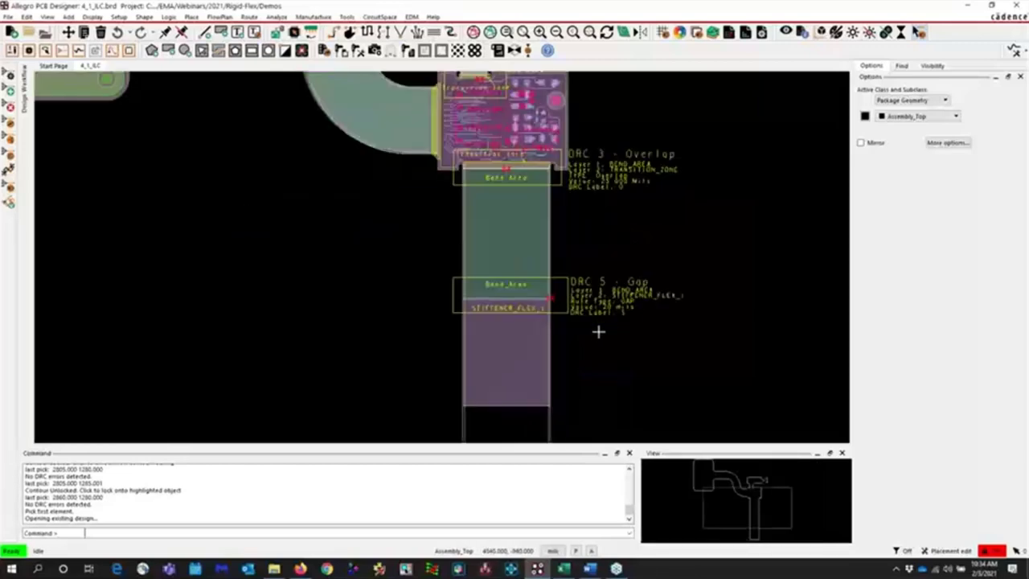
{"action": "scroll", "coordinate": [598, 331], "scroll_direction": "up", "scroll_amount": 2}
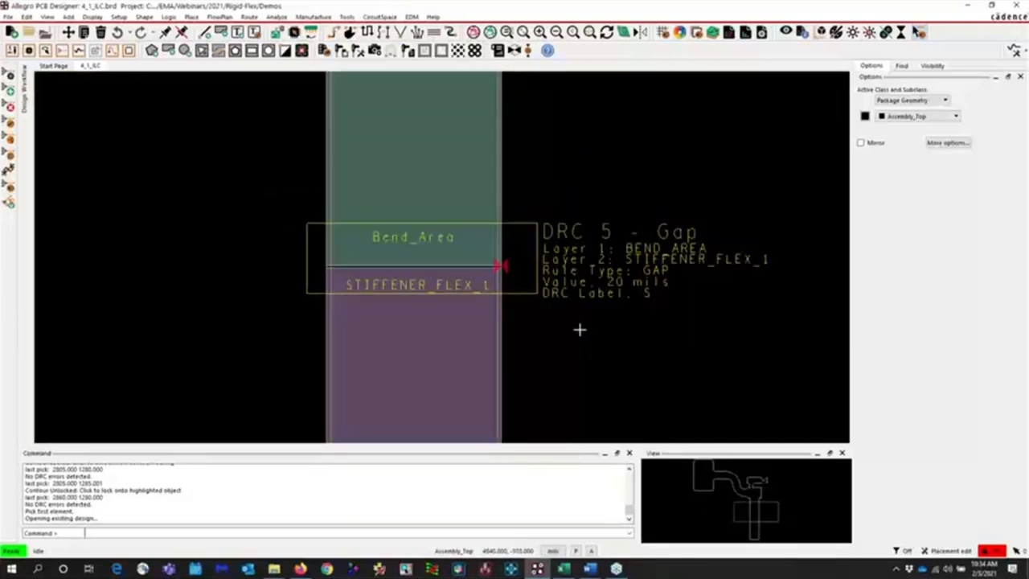
{"action": "scroll", "coordinate": [581, 329], "scroll_direction": "up", "scroll_amount": 2}
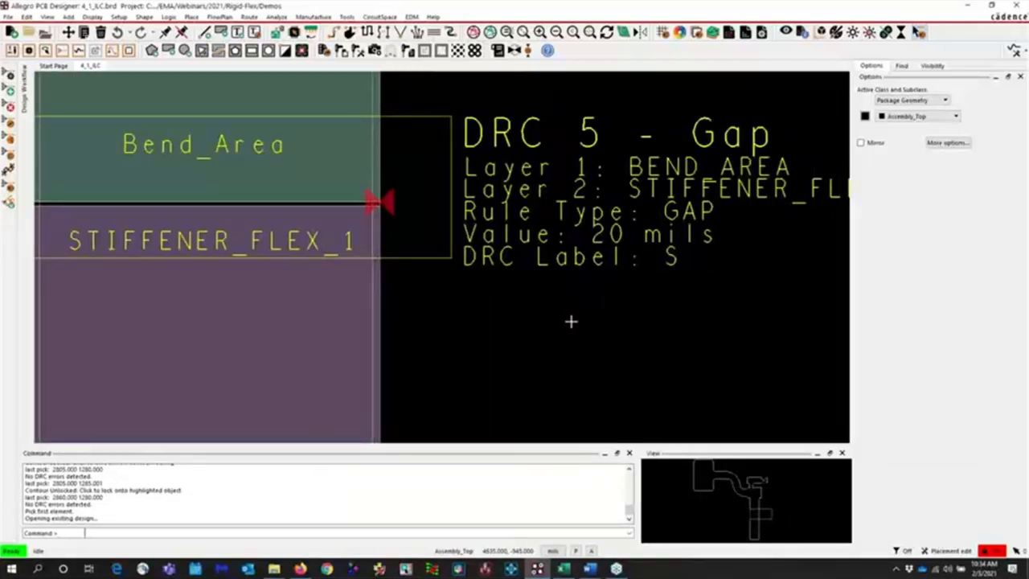
{"action": "scroll", "coordinate": [571, 321], "scroll_direction": "down", "scroll_amount": 2}
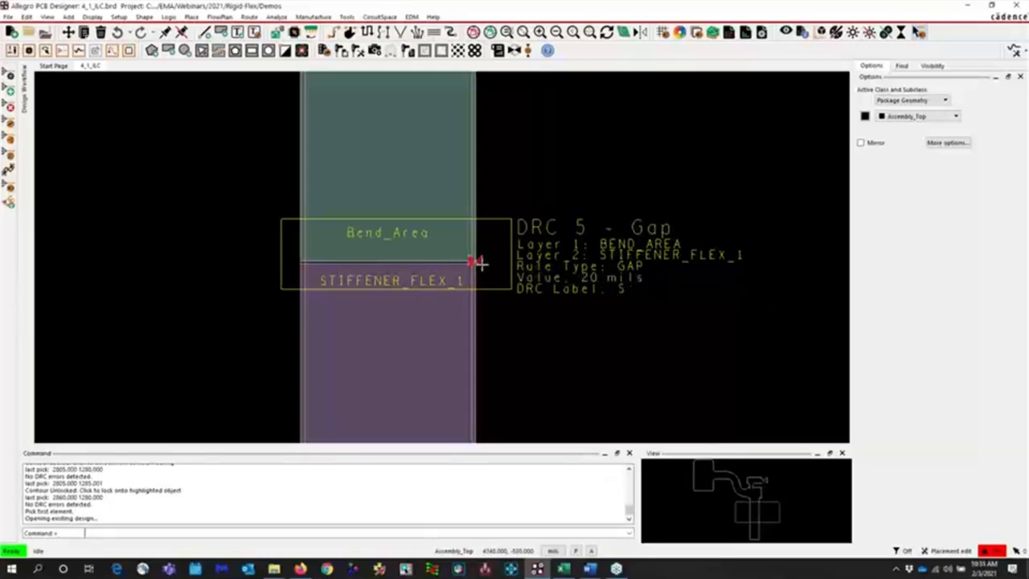
{"action": "mouse_move", "coordinate": [477, 261]}
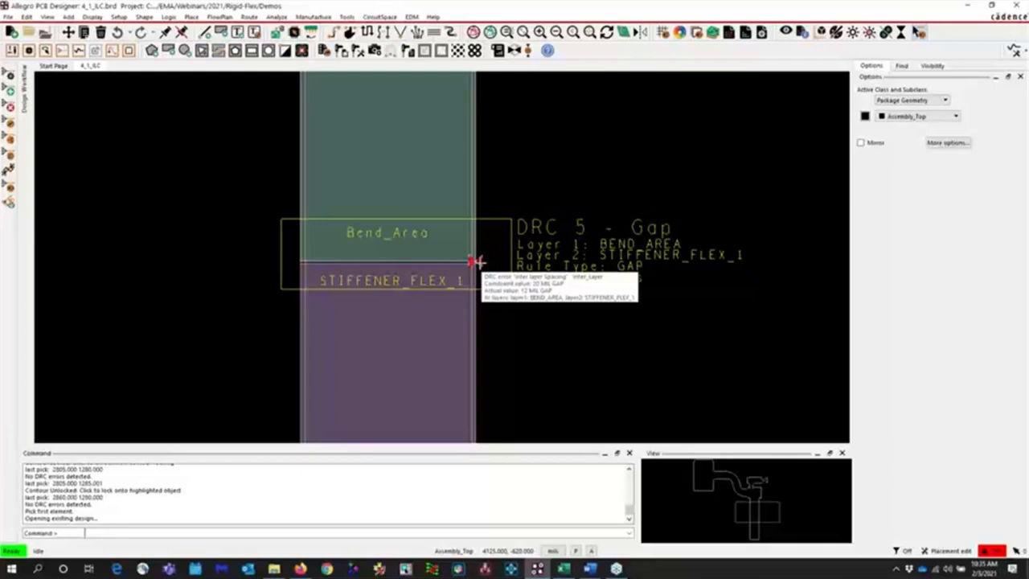
{"action": "scroll", "coordinate": [477, 261], "scroll_direction": "up", "scroll_amount": 2}
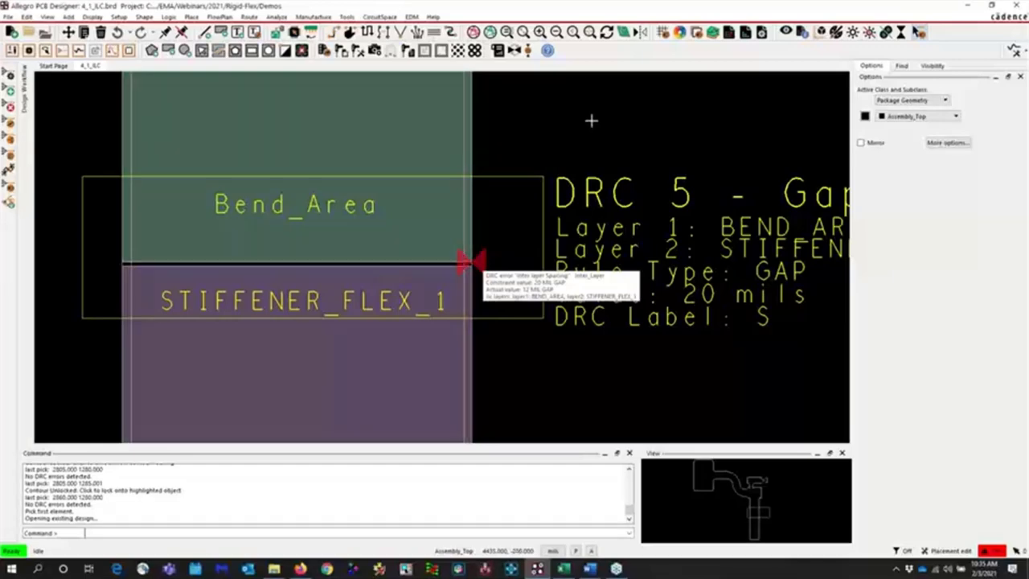
Inspect the DRC 3 overlap marker where the bend area meets the transition zone below the rigid section
{"action": "scroll", "coordinate": [585, 133], "scroll_direction": "down", "scroll_amount": 2}
{"action": "key", "text": "Up"}
{"action": "key", "text": "Up"}
{"action": "key", "text": "Up"}
{"action": "key", "text": "Right"}
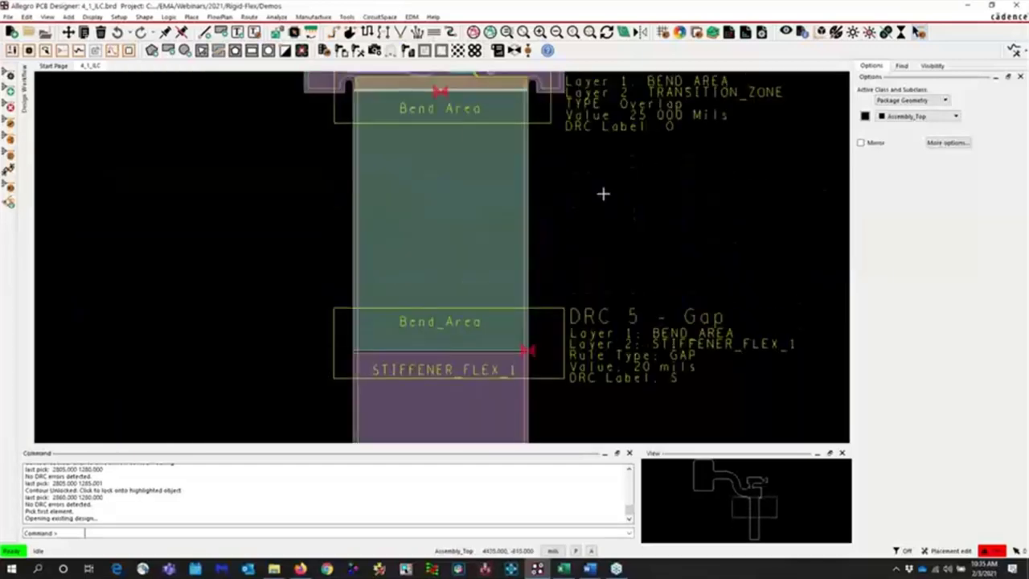
{"action": "key", "text": "Left"}
{"action": "key", "text": "Down"}
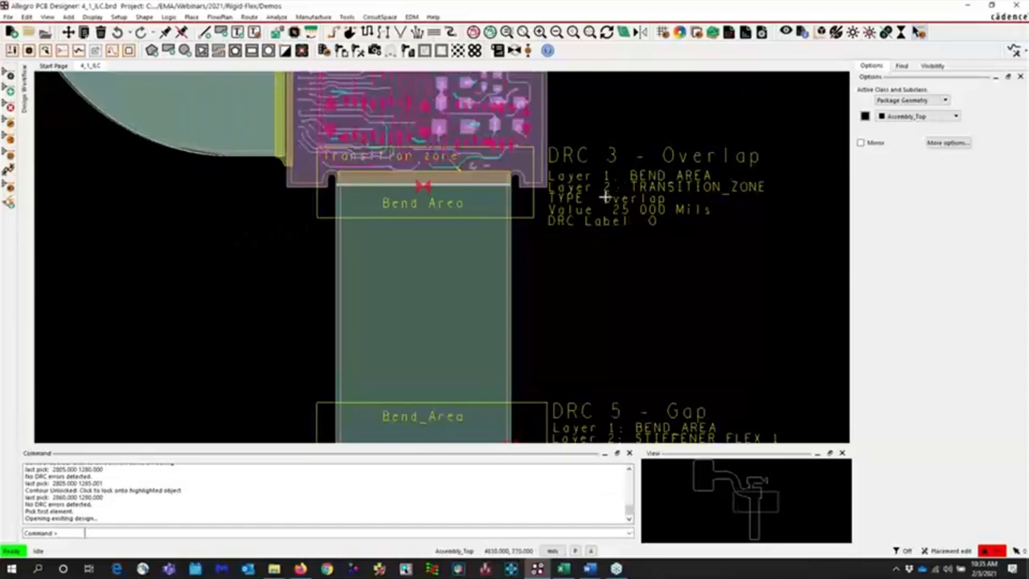
{"action": "scroll", "coordinate": [604, 197], "scroll_direction": "up", "scroll_amount": 2}
{"action": "scroll", "coordinate": [604, 197], "scroll_direction": "down", "scroll_amount": 2}
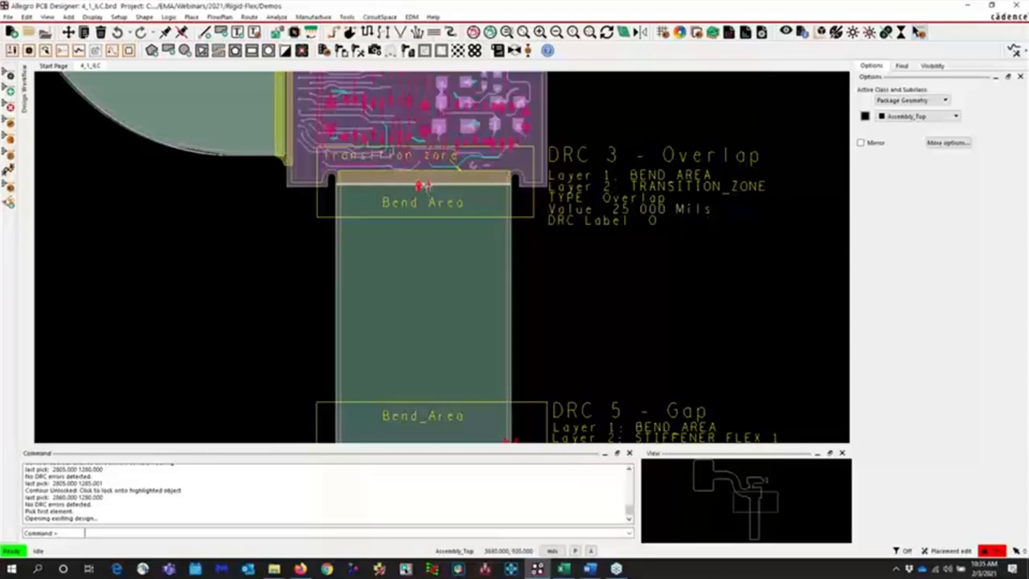
{"action": "mouse_move", "coordinate": [418, 186]}
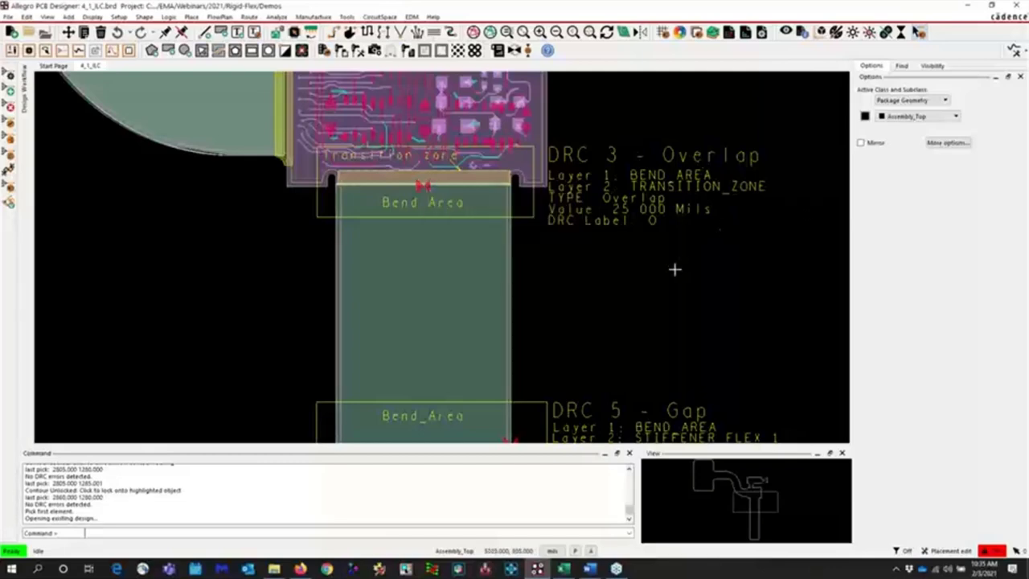
Inspect the DRC 1 marker for the via-to-transition-zone gap below the short vertical flex section
{"action": "scroll", "coordinate": [675, 269], "scroll_direction": "up", "scroll_amount": 6}
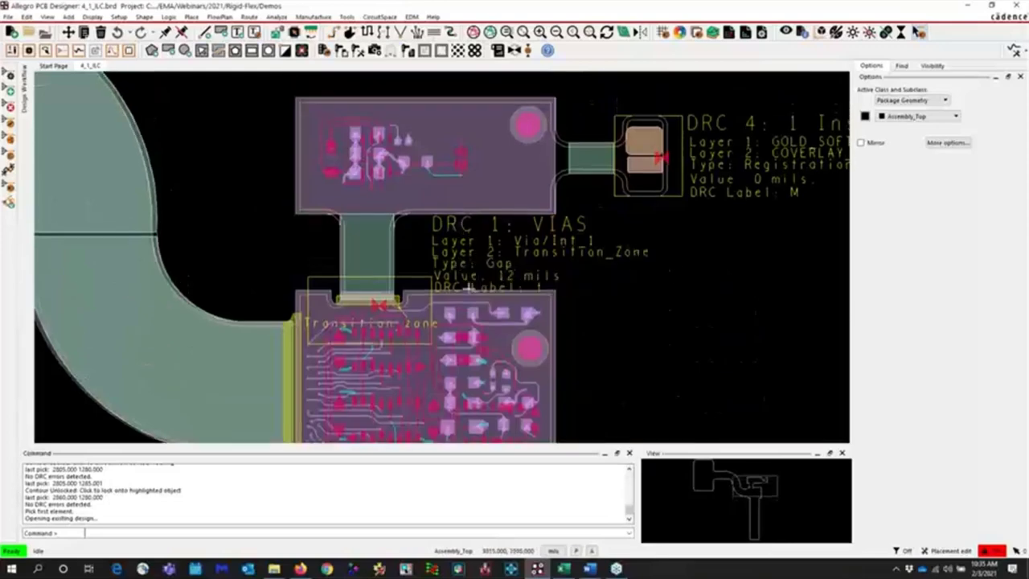
{"action": "scroll", "coordinate": [468, 287], "scroll_direction": "up", "scroll_amount": 2}
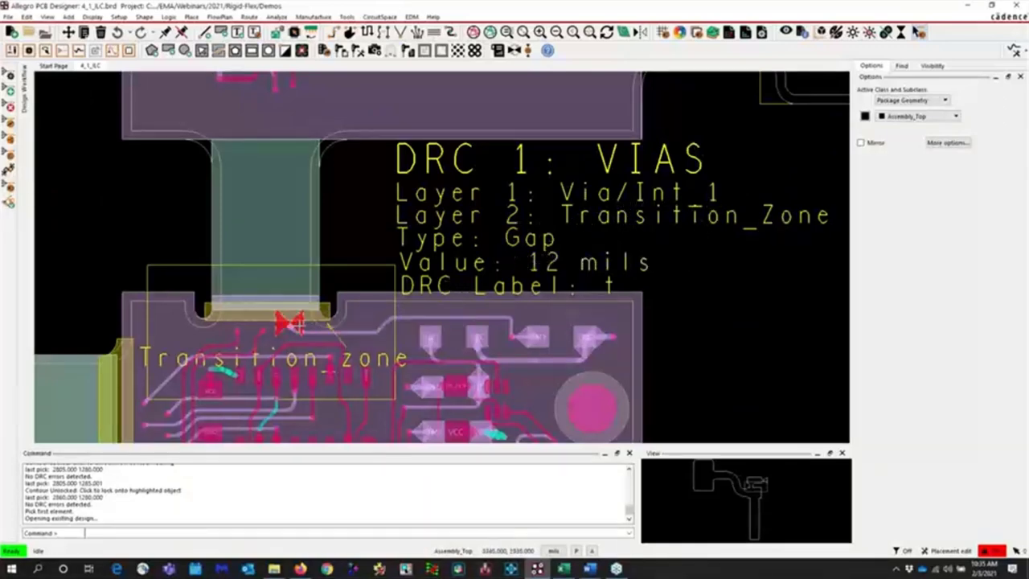
{"action": "mouse_move", "coordinate": [299, 333]}
{"action": "scroll", "coordinate": [294, 334], "scroll_direction": "up", "scroll_amount": 2}
{"action": "key", "text": "F3"}
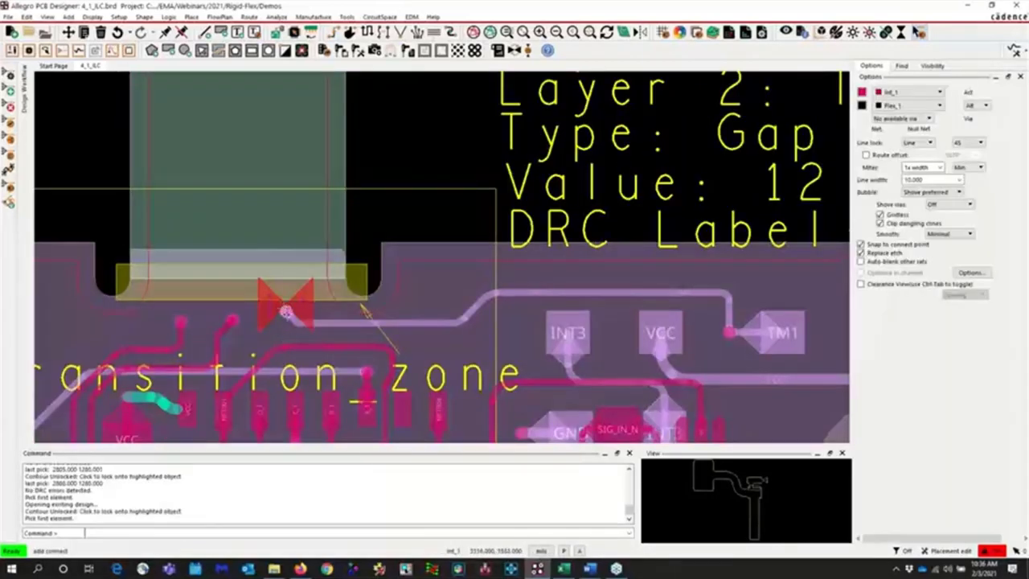
{"action": "left_click", "coordinate": [286, 316]}
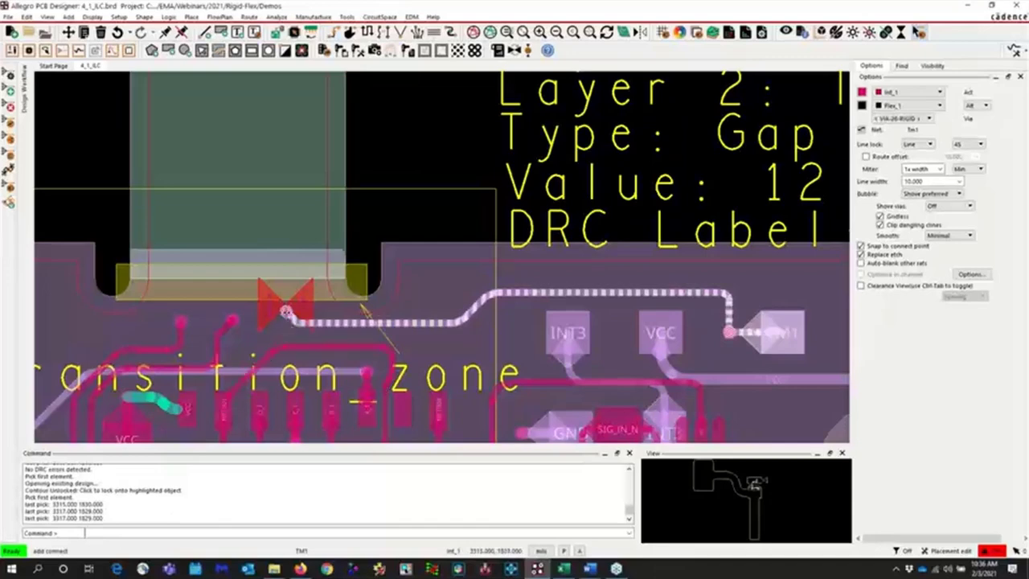
{"action": "left_click", "coordinate": [285, 313]}
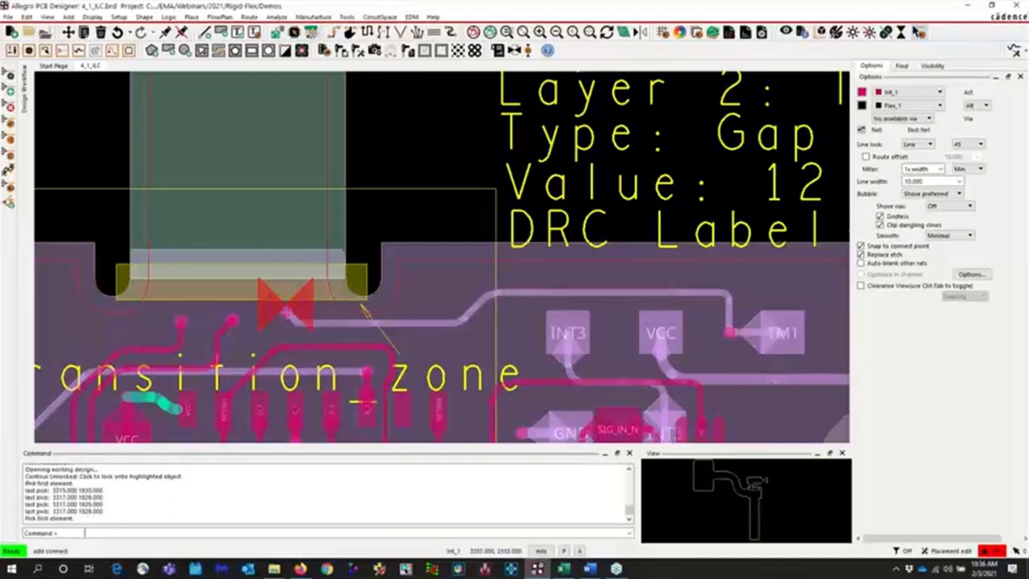
Slide the TM1 net's via on Int_1 down, away from the transition zone, to clear the DRC 1 gap violation
{"action": "key", "text": "shift+F3"}
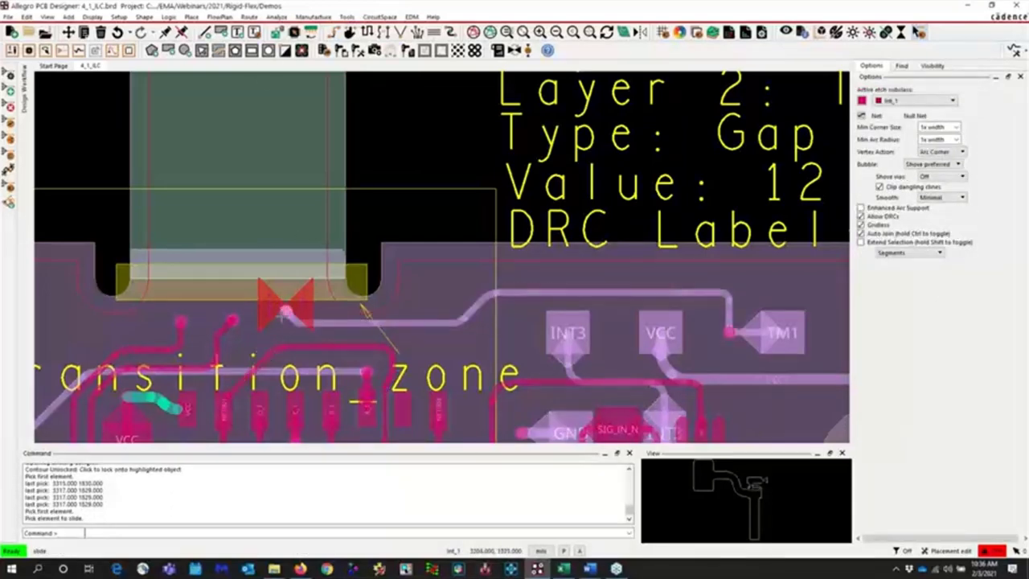
{"action": "left_click", "coordinate": [285, 313]}
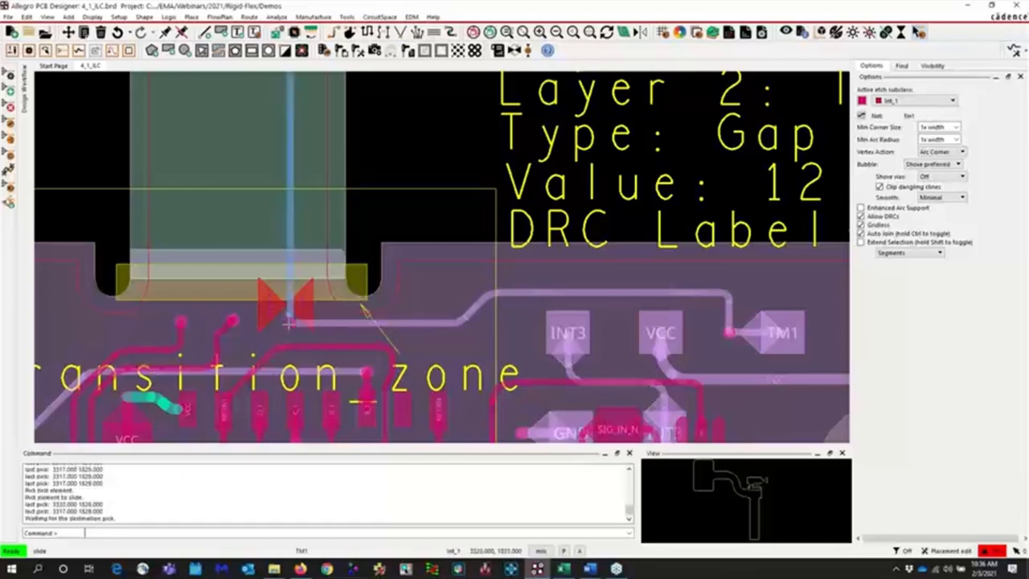
{"action": "left_click", "coordinate": [285, 321]}
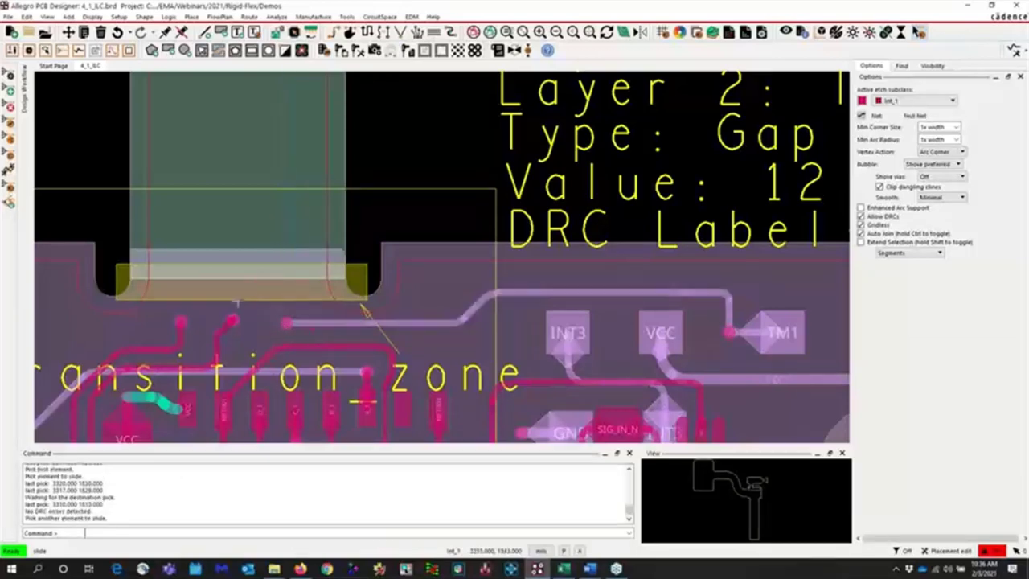
{"action": "right_click", "coordinate": [254, 226]}
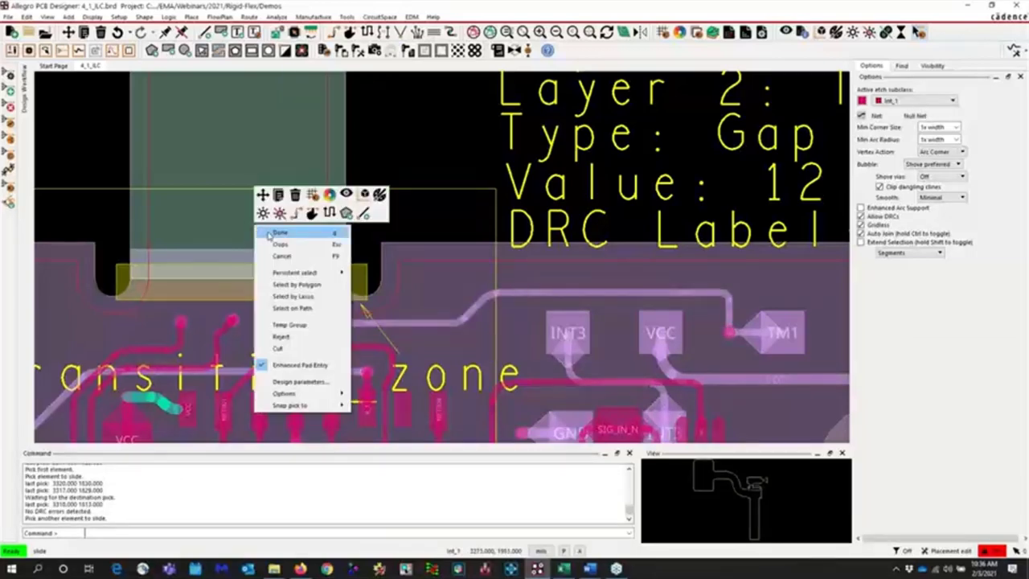
{"action": "left_click", "coordinate": [270, 235]}
Examine the DRC 4 coverlay registration marker at the edge of the gold-plated pads on the small flex tab
{"action": "scroll", "coordinate": [395, 216], "scroll_direction": "down", "scroll_amount": 3}
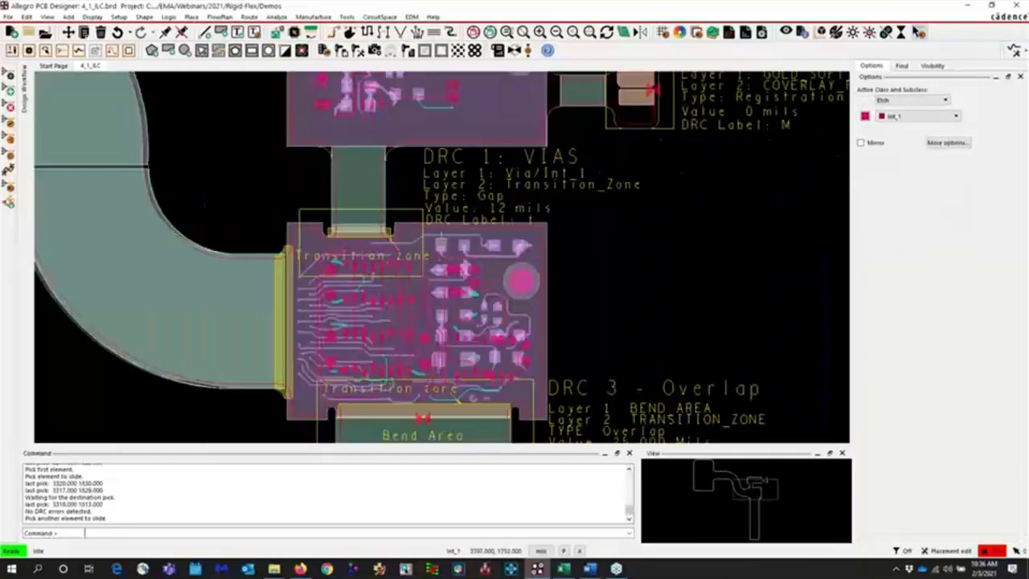
{"action": "key", "text": "Right"}
{"action": "key", "text": "Up"}
{"action": "key", "text": "Right"}
{"action": "key", "text": "Down"}
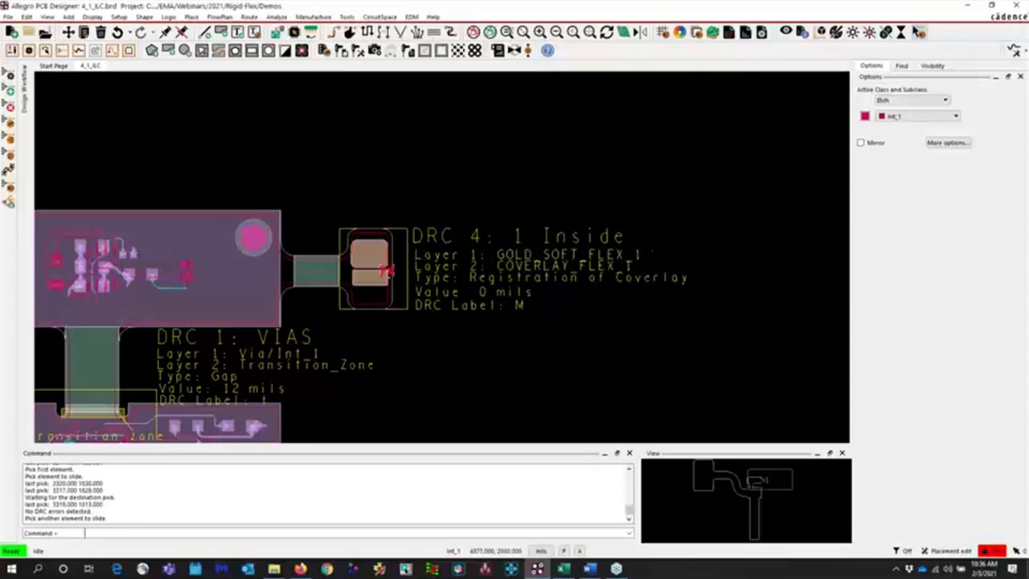
{"action": "scroll", "coordinate": [370, 298], "scroll_direction": "up", "scroll_amount": 2}
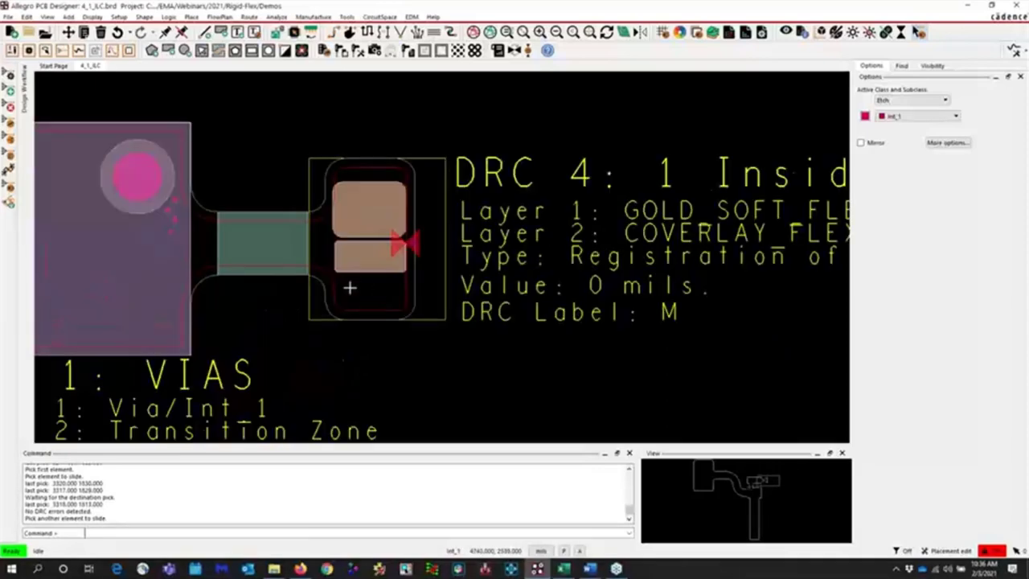
{"action": "scroll", "coordinate": [370, 298], "scroll_direction": "up", "scroll_amount": 1}
{"action": "scroll", "coordinate": [375, 286], "scroll_direction": "down", "scroll_amount": 1}
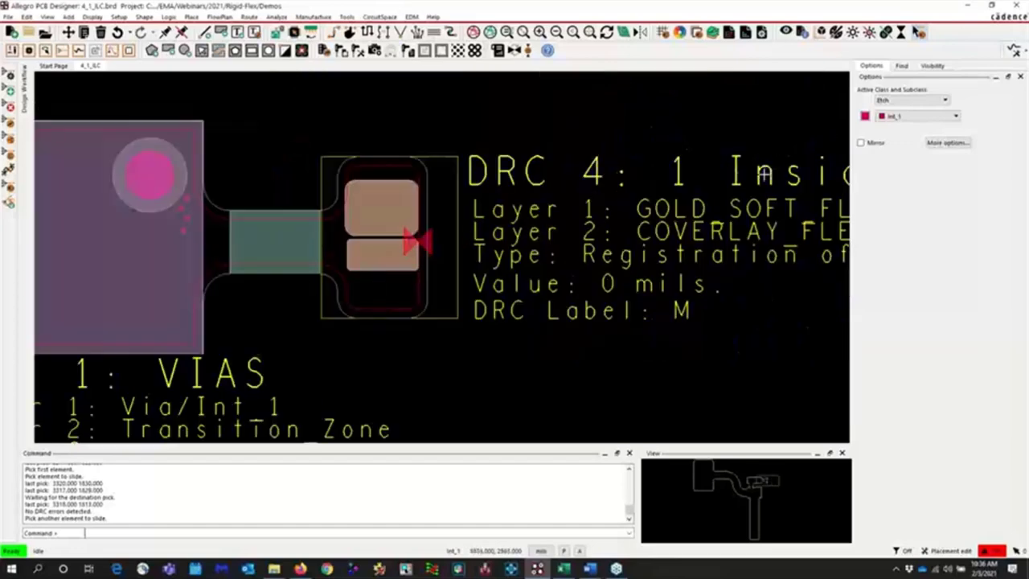
{"action": "scroll", "coordinate": [411, 241], "scroll_direction": "up", "scroll_amount": 3}
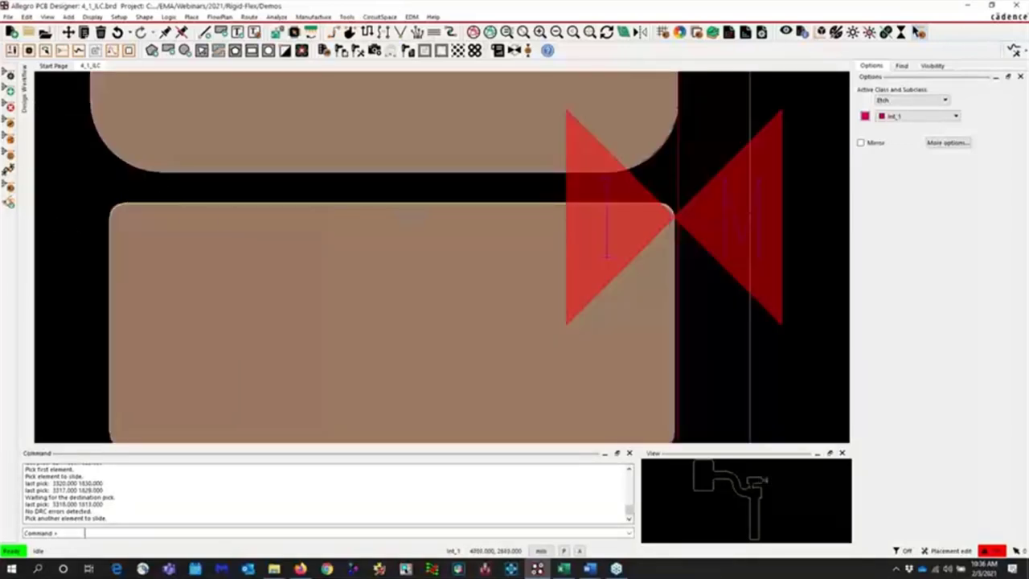
Check the DRC 2 marker for Int_1 etch to the design outline, and the Overlap DRC between transition area and tin plating
{"action": "scroll", "coordinate": [445, 233], "scroll_direction": "down", "scroll_amount": 5}
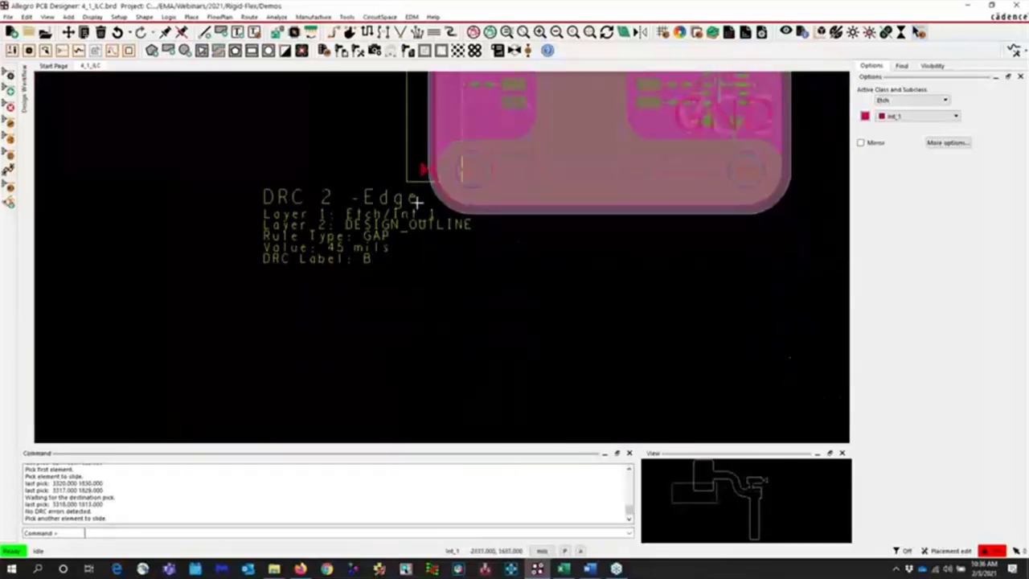
{"action": "scroll", "coordinate": [415, 206], "scroll_direction": "up", "scroll_amount": 2}
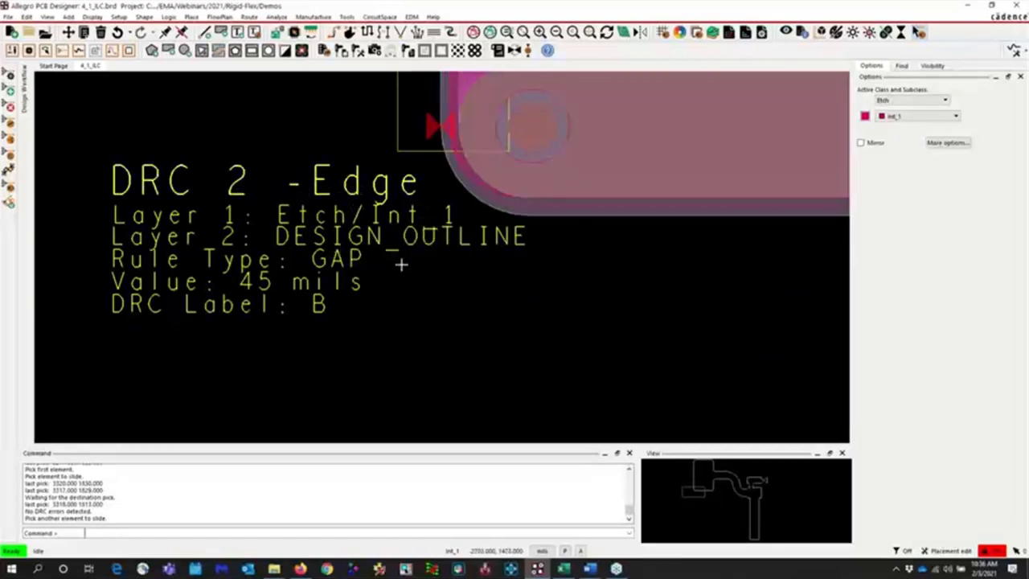
{"action": "mouse_move", "coordinate": [427, 126]}
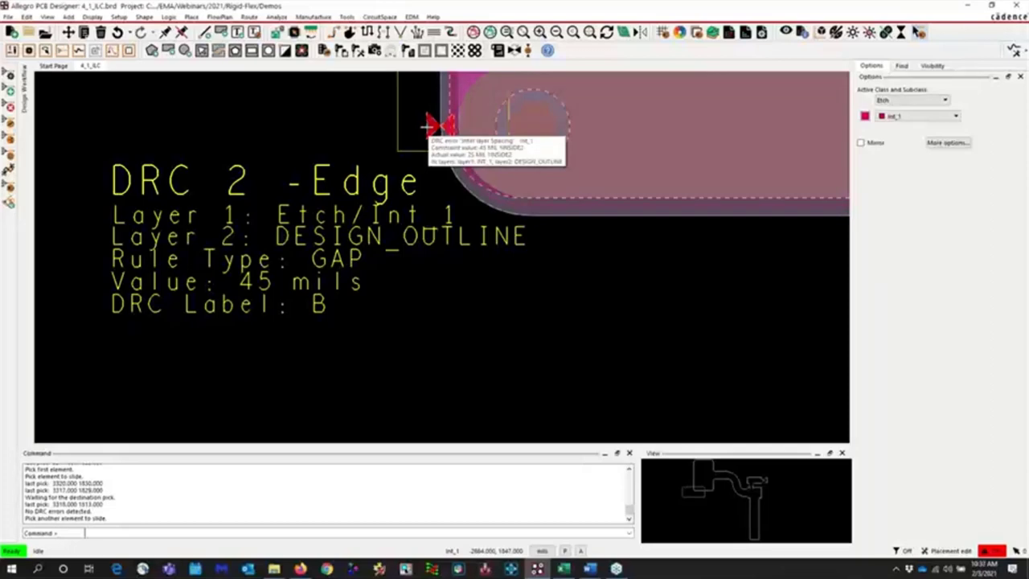
{"action": "scroll", "coordinate": [436, 340], "scroll_direction": "down", "scroll_amount": 2}
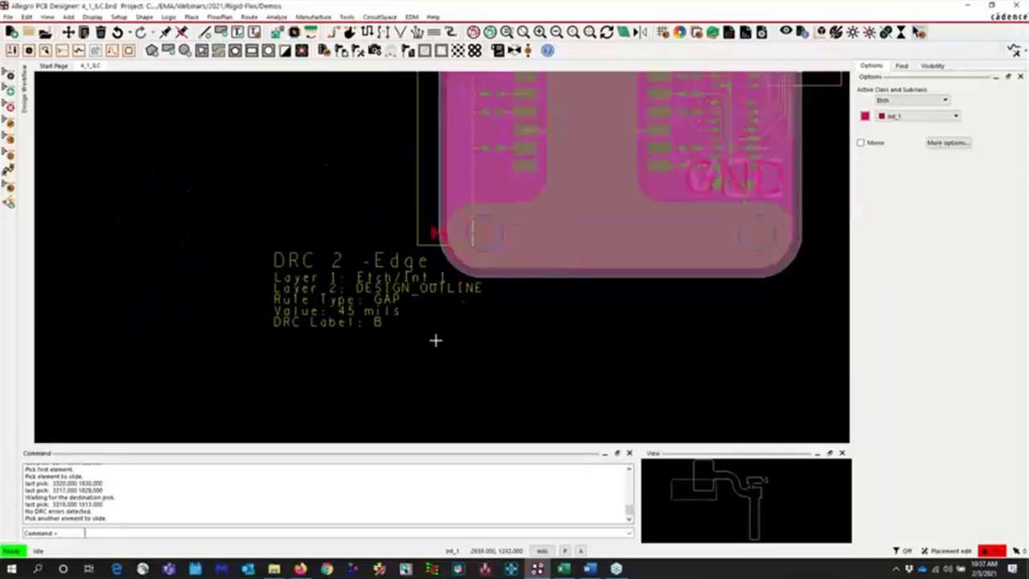
{"action": "key", "text": "Right"}
{"action": "key", "text": "Right"}
{"action": "key", "text": "Up"}
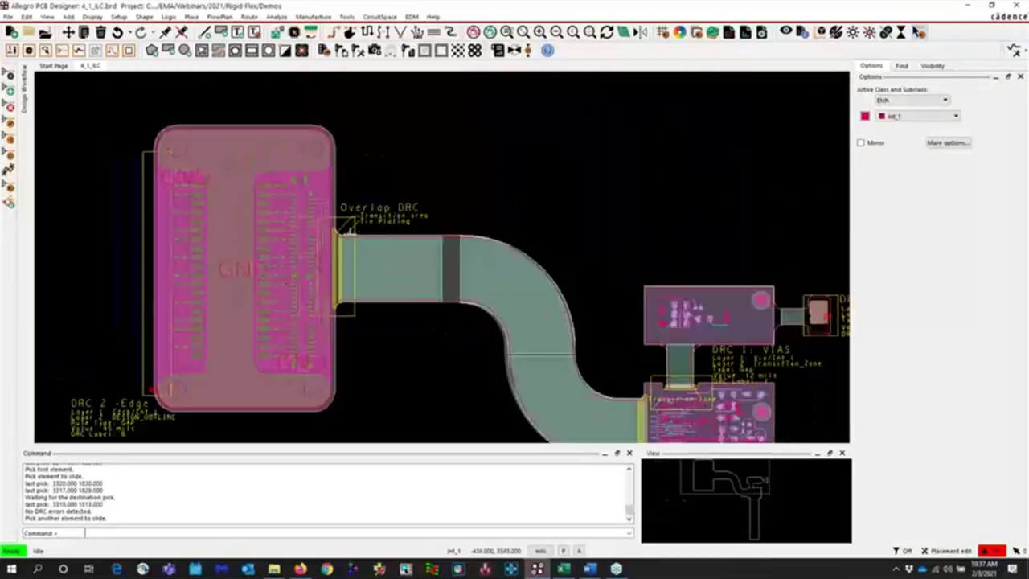
{"action": "scroll", "coordinate": [353, 231], "scroll_direction": "up", "scroll_amount": 2}
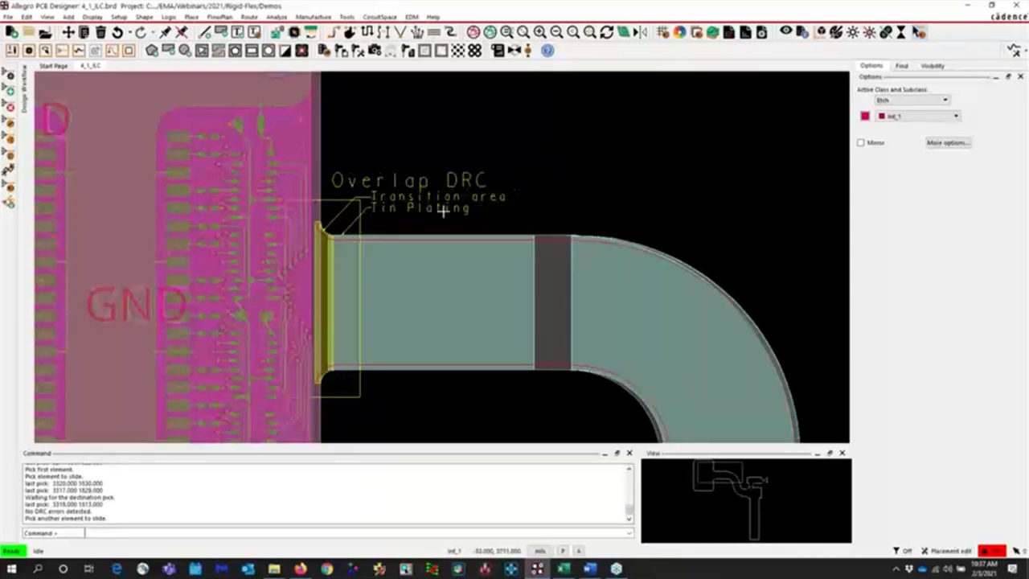
In the Constraint Manager's inter-layer spacing matrix, filter Layer 1 by "tr" and Layer 2 by "tin", and add the Transition_Zone to Tin_Plate_Bottom check
{"action": "left_click", "coordinate": [731, 34]}
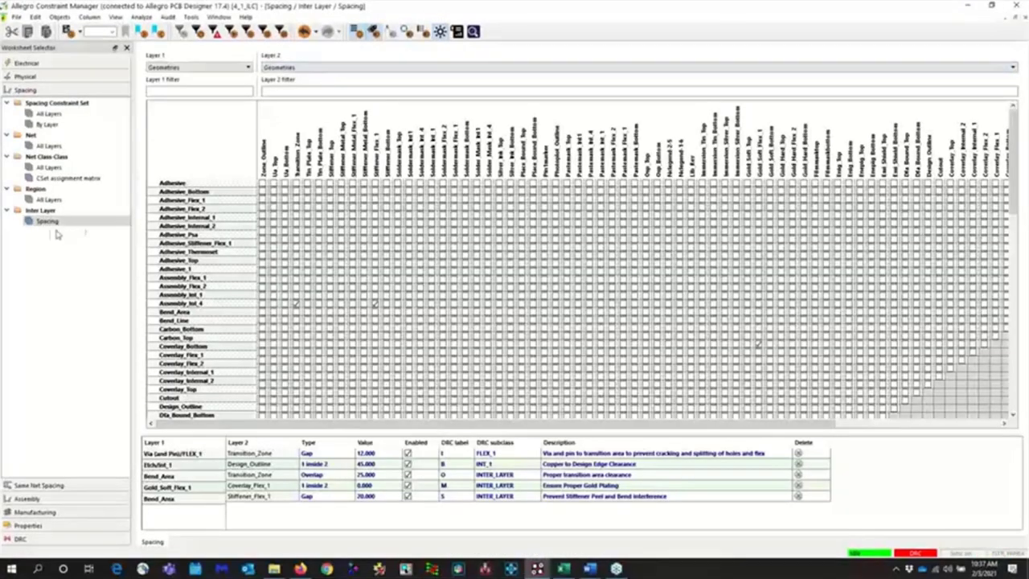
{"action": "left_click", "coordinate": [47, 221]}
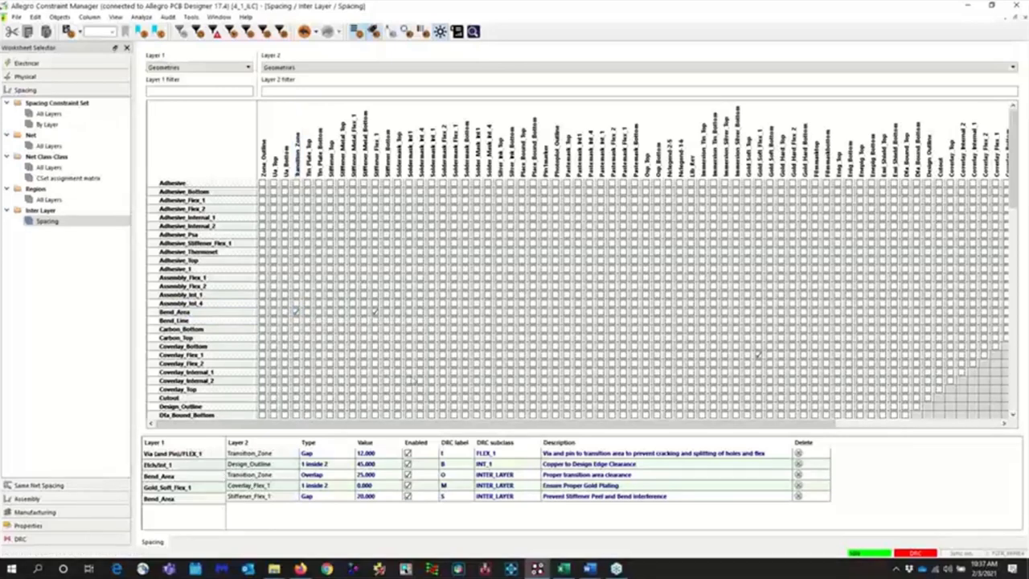
{"action": "left_click", "coordinate": [182, 92]}
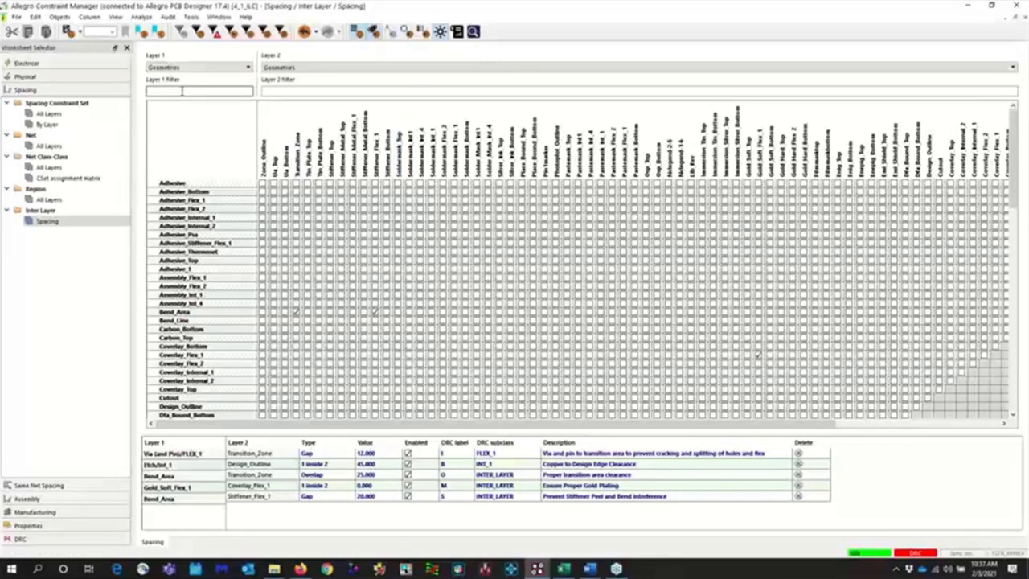
{"action": "type", "text": "tr"}
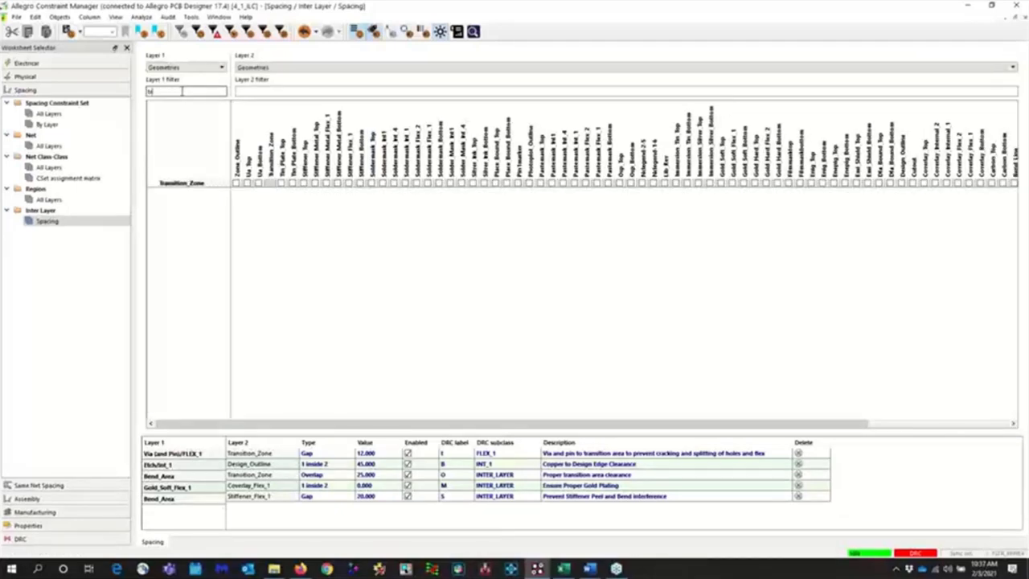
{"action": "left_click", "coordinate": [265, 91]}
{"action": "type", "text": "tin"}
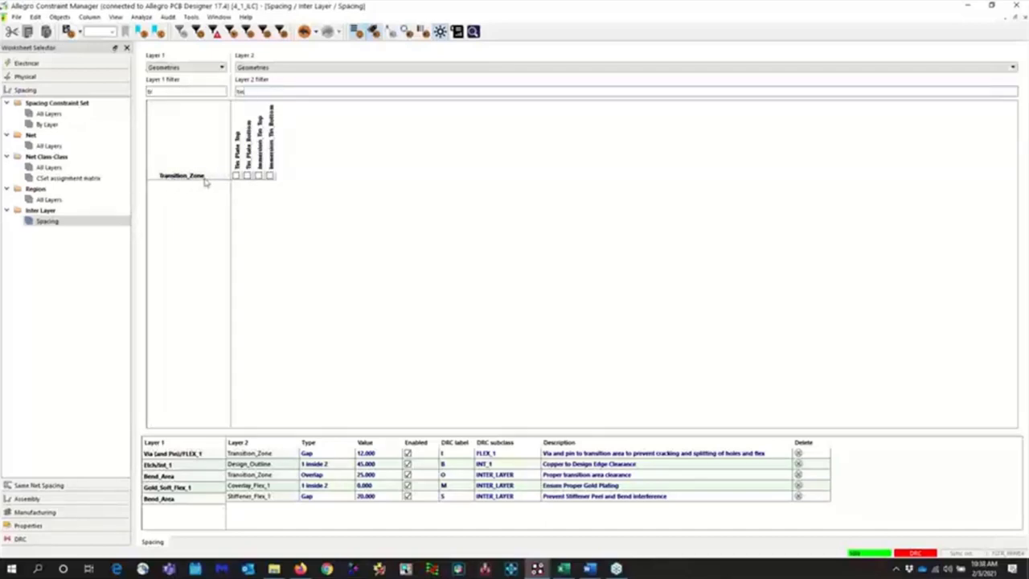
{"action": "left_click", "coordinate": [247, 176]}
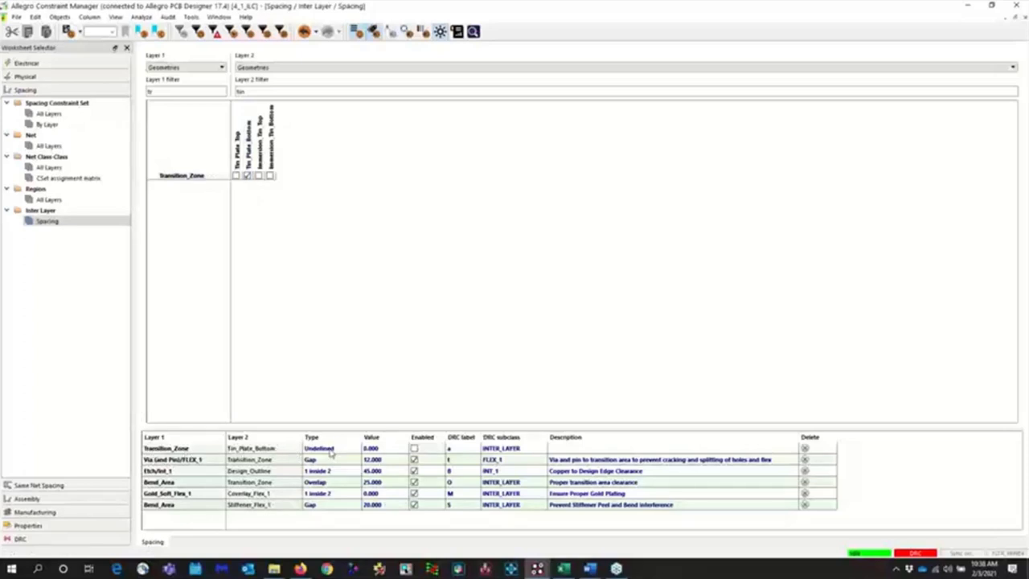
Define the Transition_Zone to Tin_Plate_Bottom rule as an Overlap check with a value of 25
{"action": "left_click", "coordinate": [355, 452]}
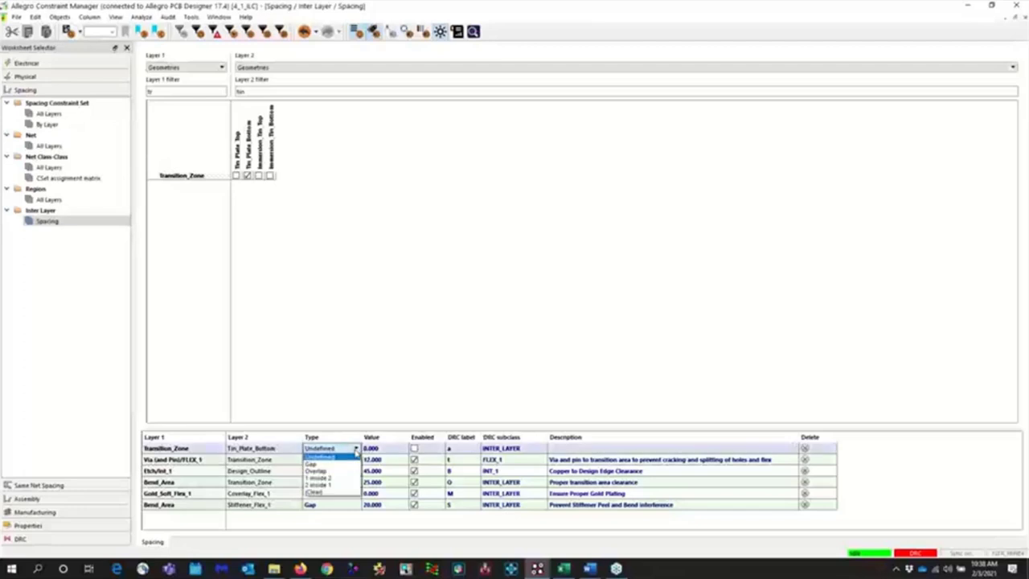
{"action": "left_click", "coordinate": [336, 471]}
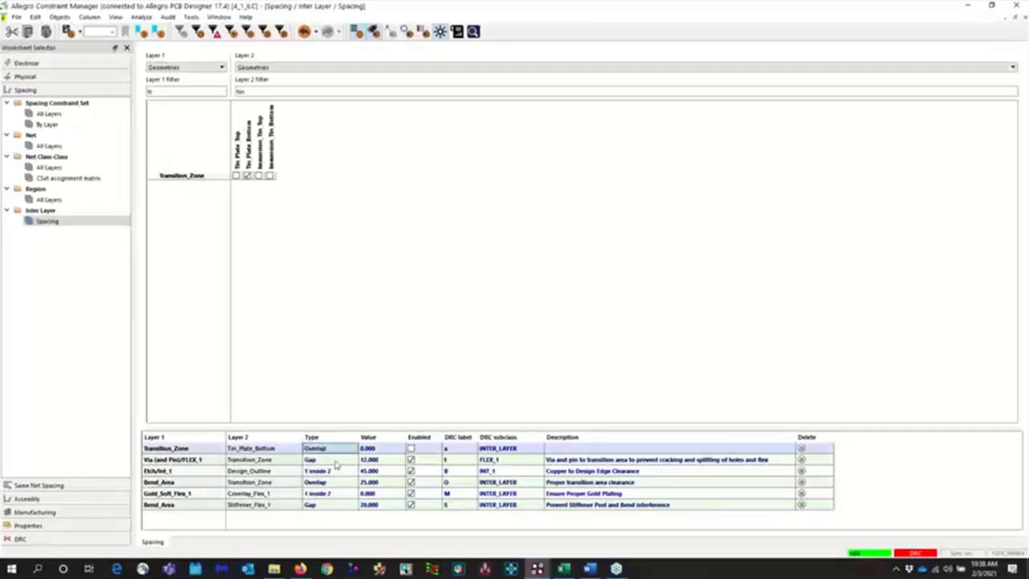
{"action": "left_click", "coordinate": [368, 448]}
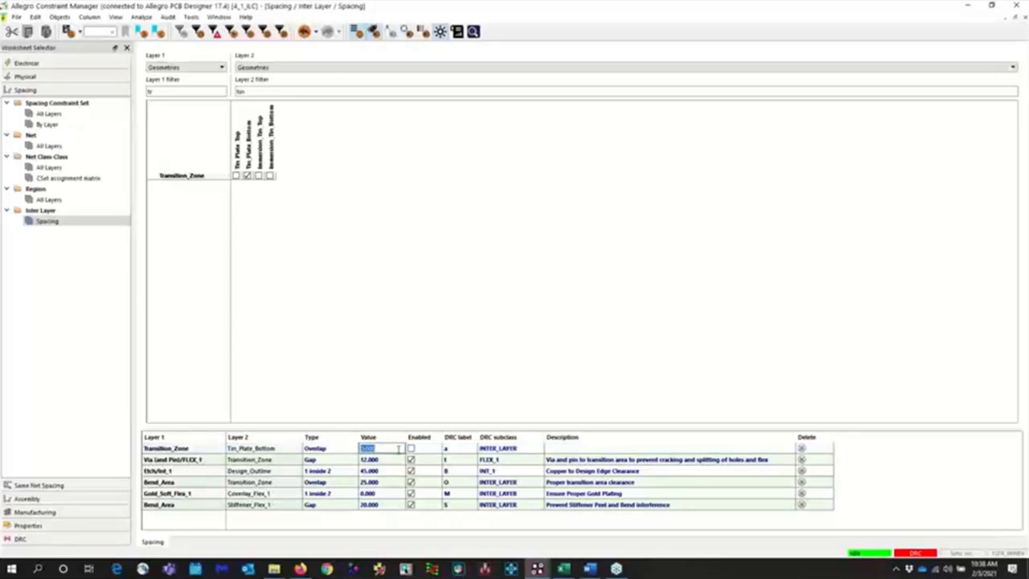
{"action": "type", "text": "25"}
{"action": "key", "text": "Tab"}
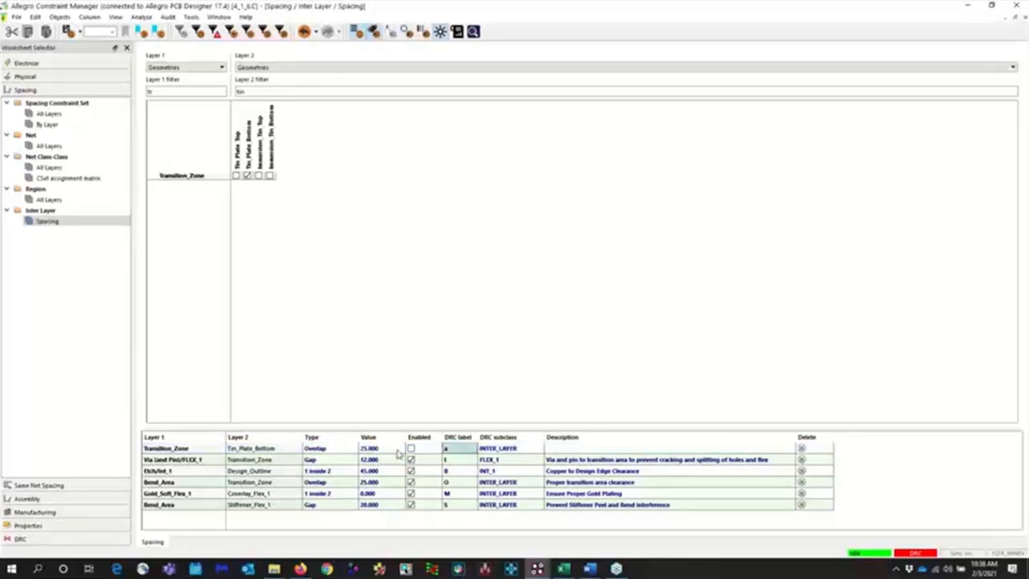
Enable the Transition_Zone to Tin_Plate_Bottom rule, set its DRC label to t, and describe it as "Prevent Tin Plate Peeling"
{"action": "left_click", "coordinate": [411, 448]}
{"action": "type", "text": "t"}
{"action": "key", "text": "Tab"}
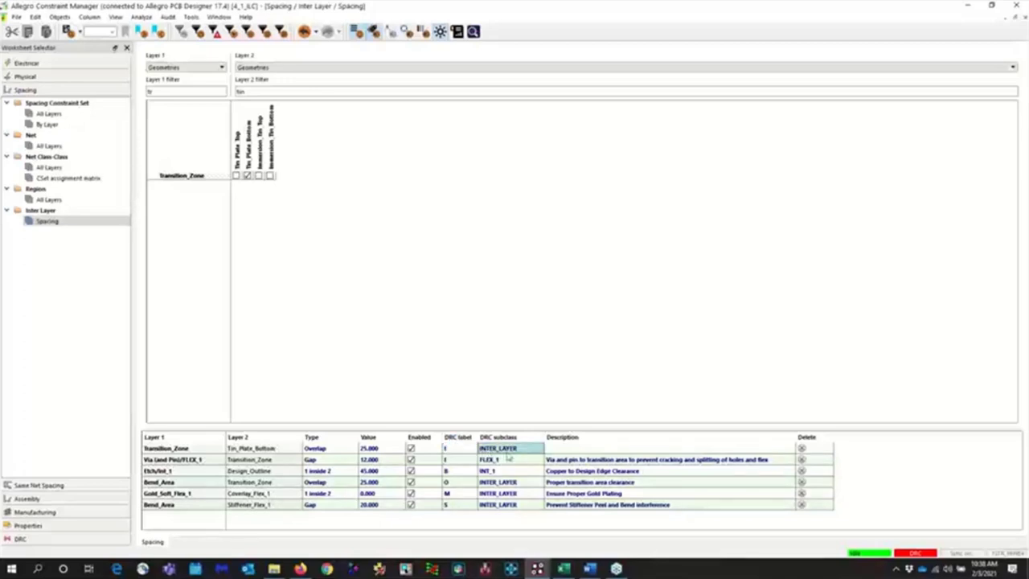
{"action": "double_click", "coordinate": [560, 451]}
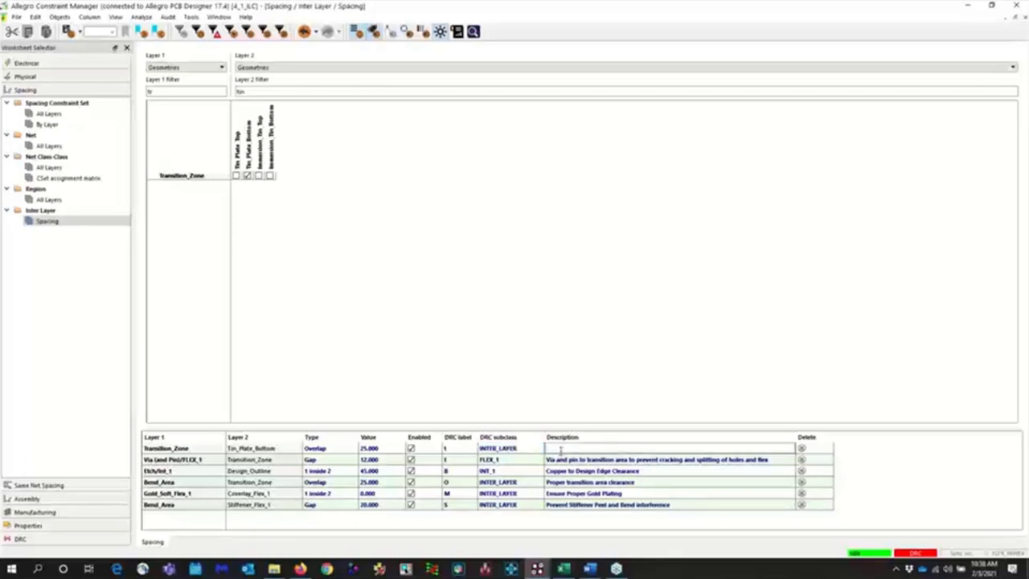
{"action": "type", "text": "Prevent Tin Plate Peeling"}
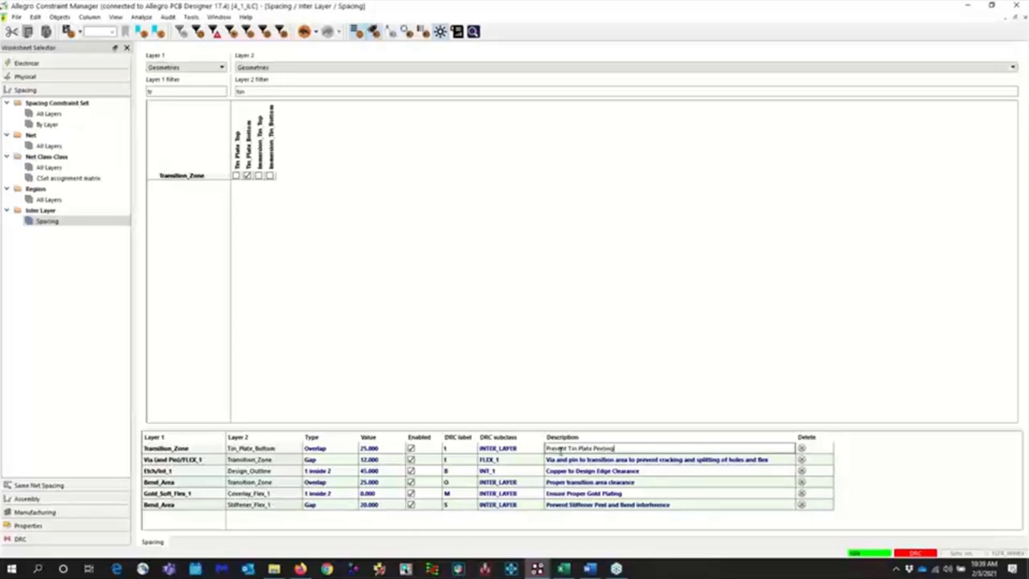
{"action": "key", "text": "Tab"}
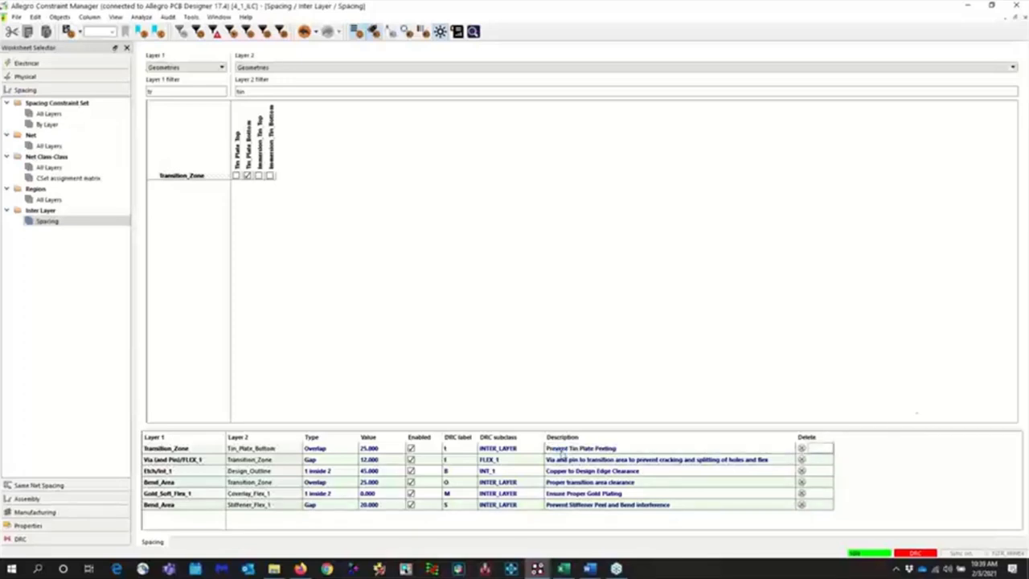
Return to the board layout and update the DRCs from the design status report
{"action": "left_click", "coordinate": [968, 5]}
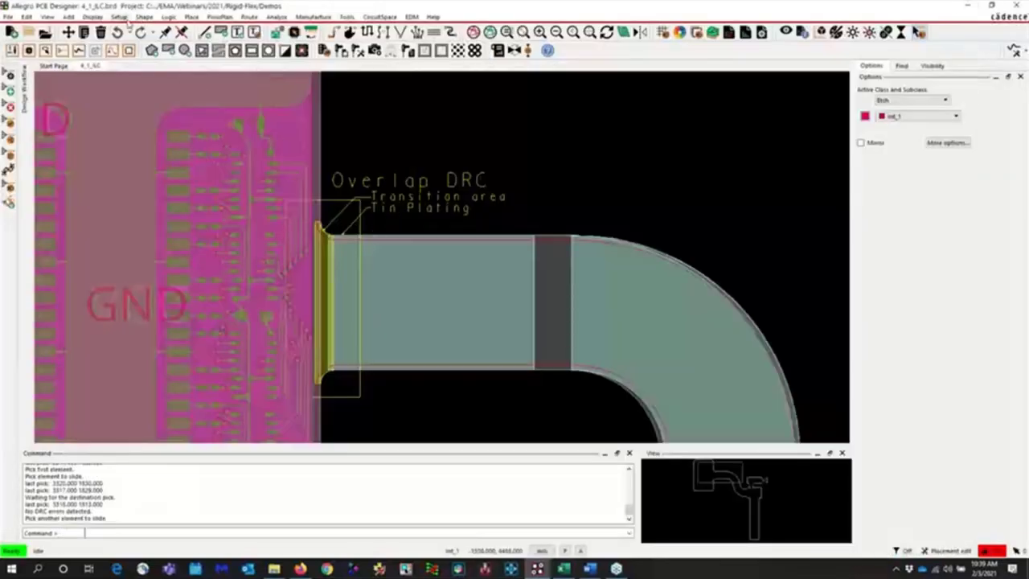
{"action": "left_click", "coordinate": [93, 16]}
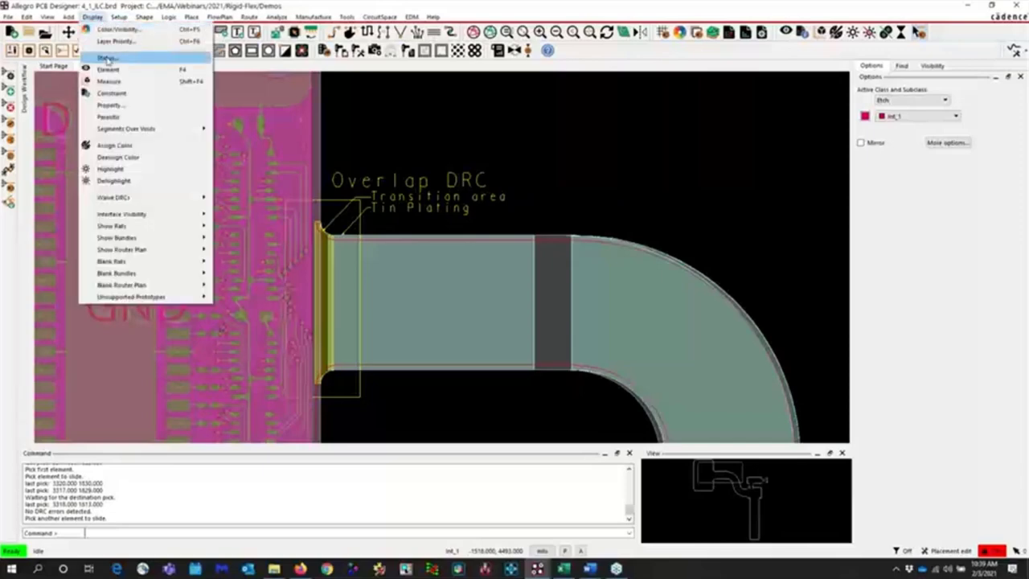
{"action": "left_click", "coordinate": [107, 59]}
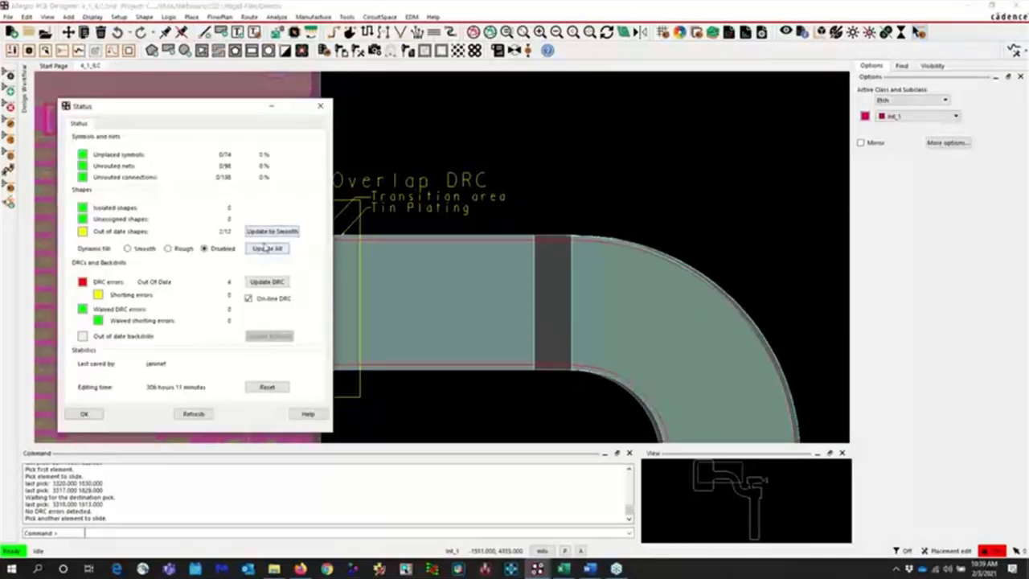
{"action": "left_click", "coordinate": [267, 281]}
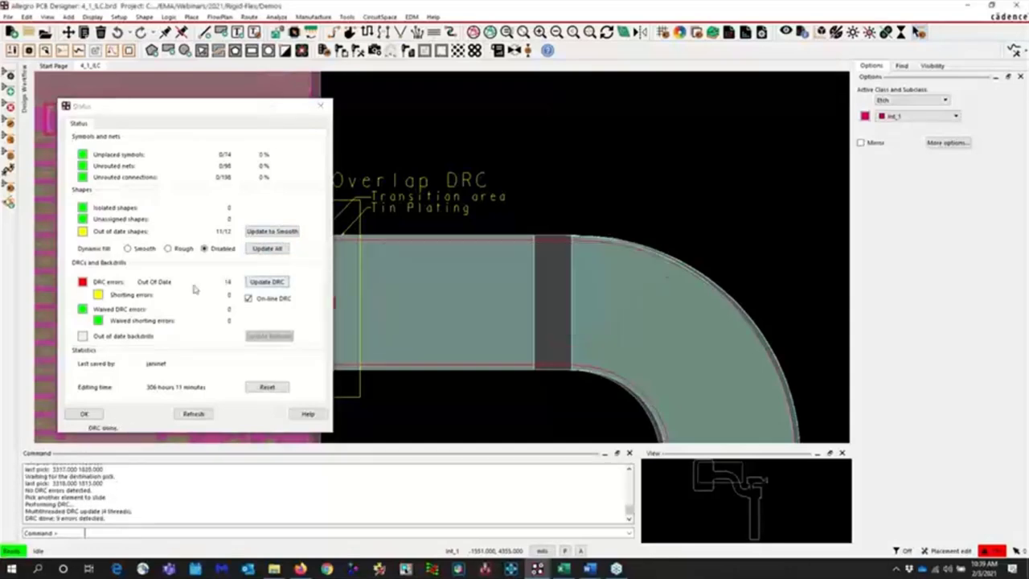
{"action": "left_click", "coordinate": [84, 414]}
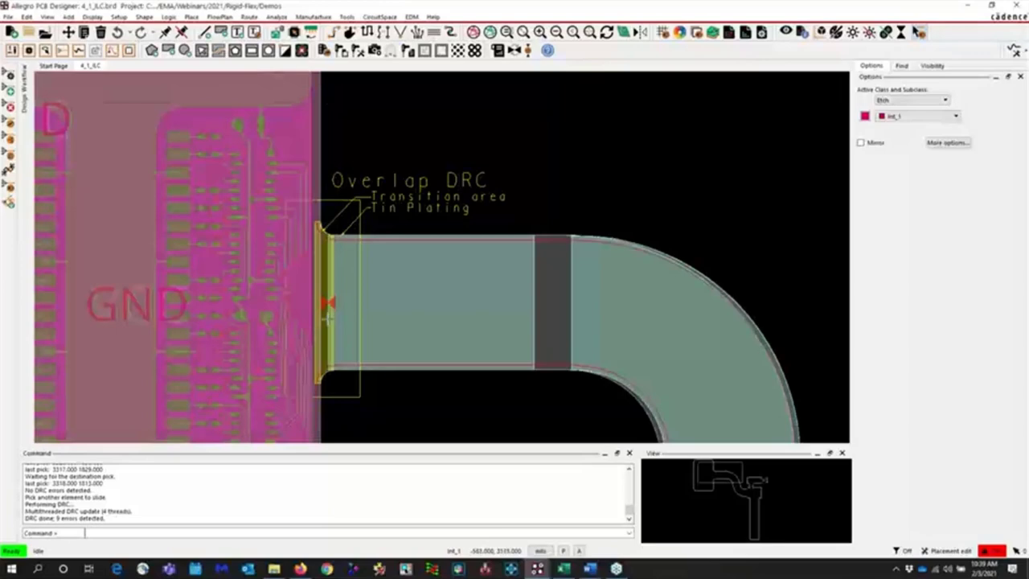
In shape edit mode with segment Slide, extend the yellow shape's flex-side edge by about 37 mils at the Overlap DRC marker
{"action": "scroll", "coordinate": [327, 316], "scroll_direction": "up", "scroll_amount": 4}
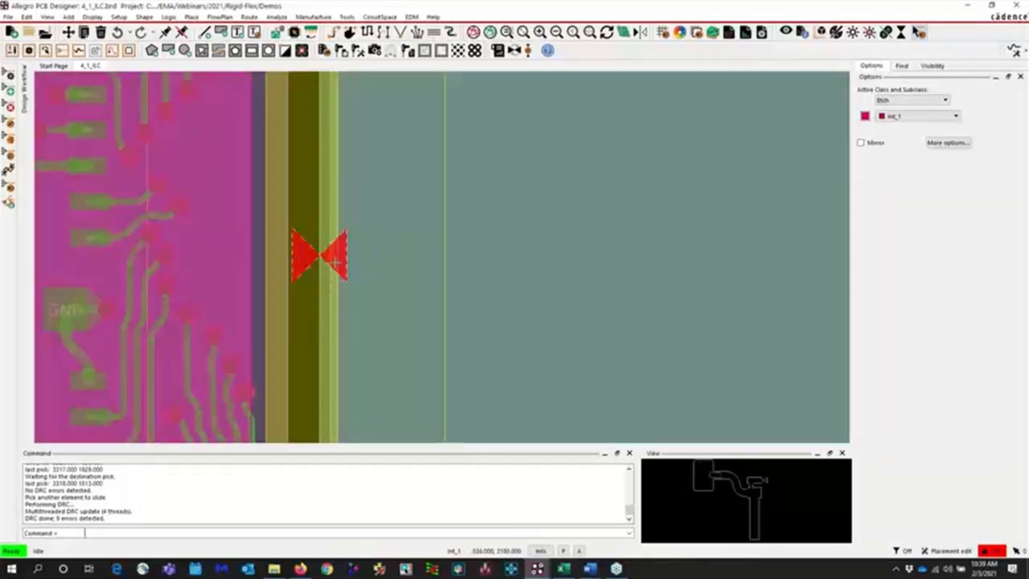
{"action": "scroll", "coordinate": [334, 257], "scroll_direction": "down", "scroll_amount": 2}
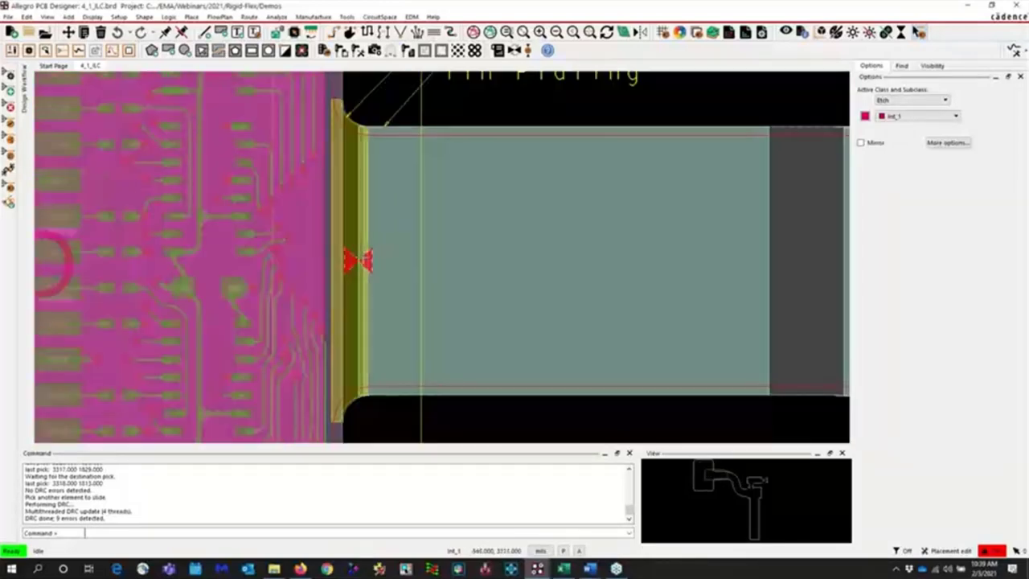
{"action": "mouse_move", "coordinate": [363, 260]}
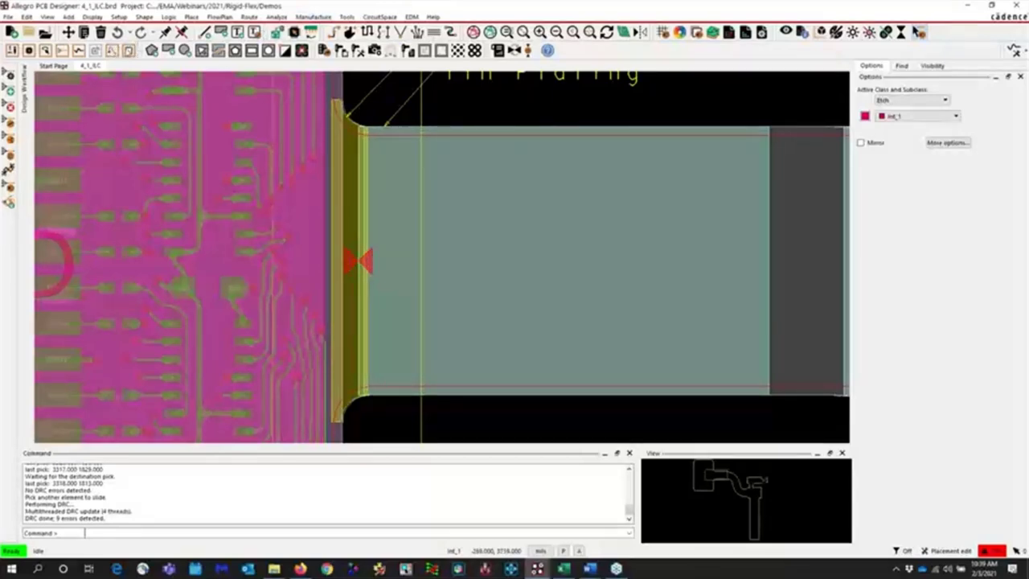
{"action": "left_click", "coordinate": [128, 52]}
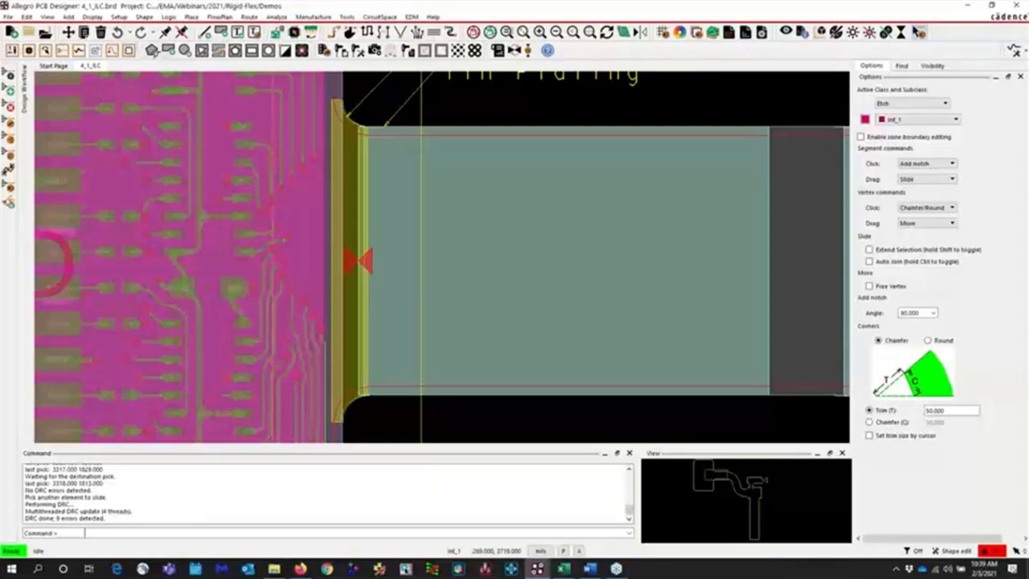
{"action": "left_click", "coordinate": [925, 163]}
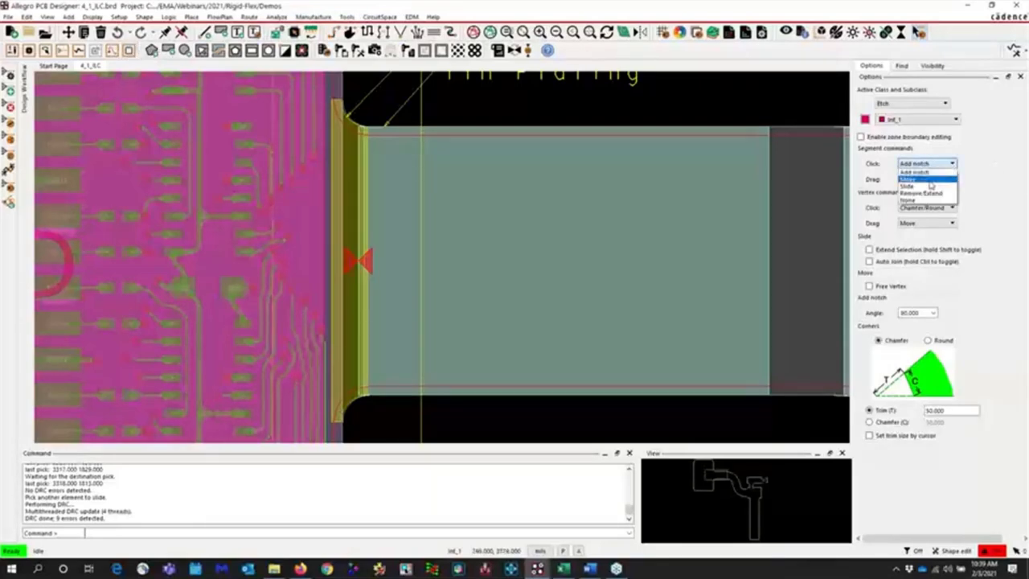
{"action": "left_click", "coordinate": [930, 186]}
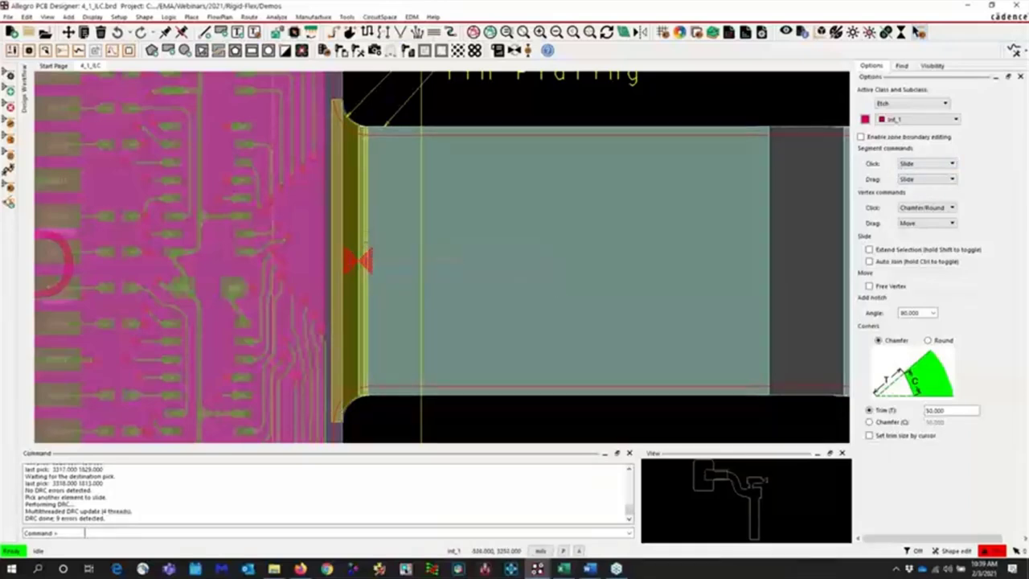
{"action": "left_click", "coordinate": [370, 249]}
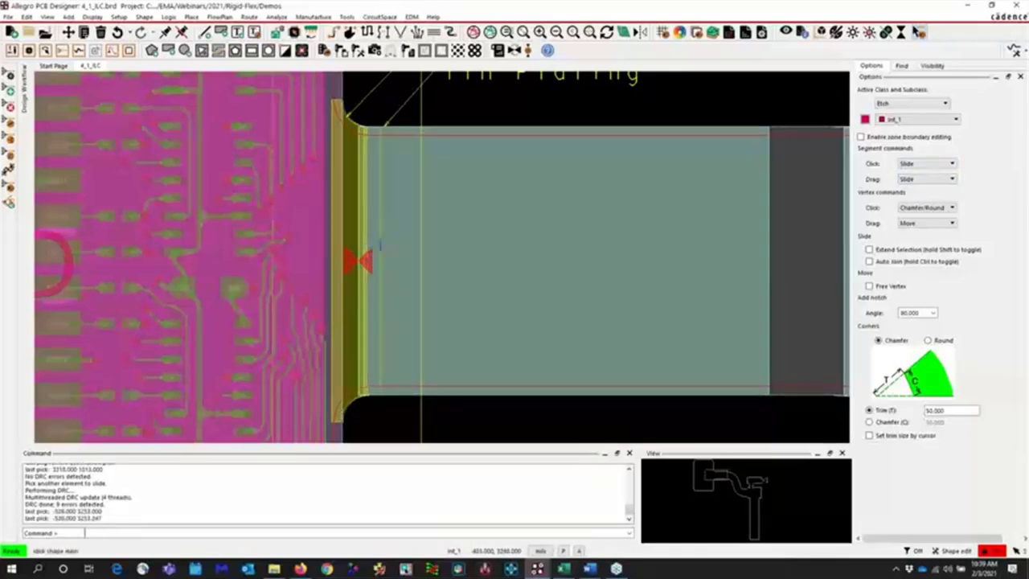
{"action": "left_click", "coordinate": [380, 245]}
{"action": "right_click", "coordinate": [459, 241]}
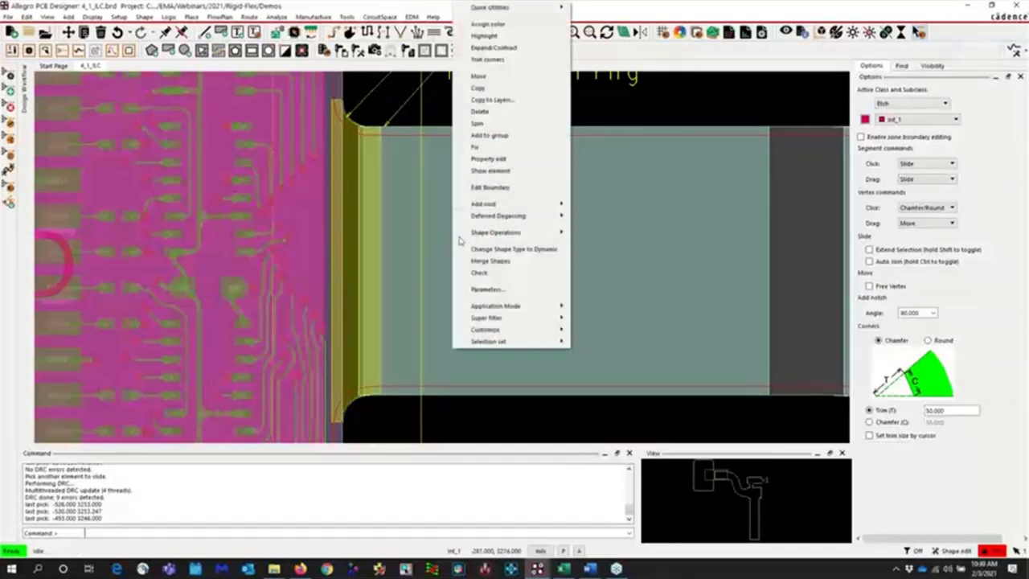
{"action": "left_click", "coordinate": [632, 106]}
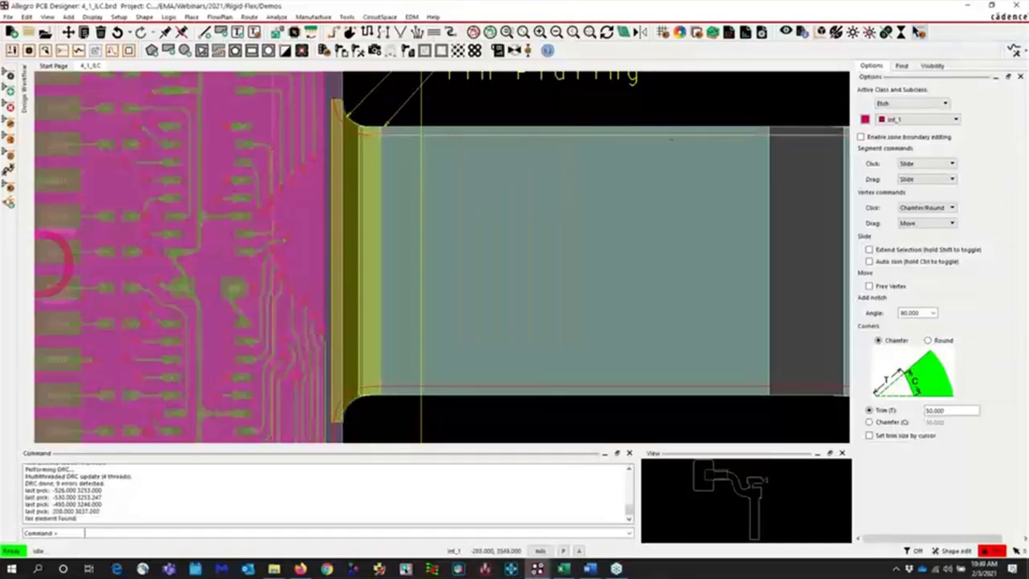
Review the Annular Ring DFF constraint sets in the Constraint Manager and the set assigned to the FLEX-1 zone's conductor layers
{"action": "scroll", "coordinate": [456, 184], "scroll_direction": "down", "scroll_amount": 4}
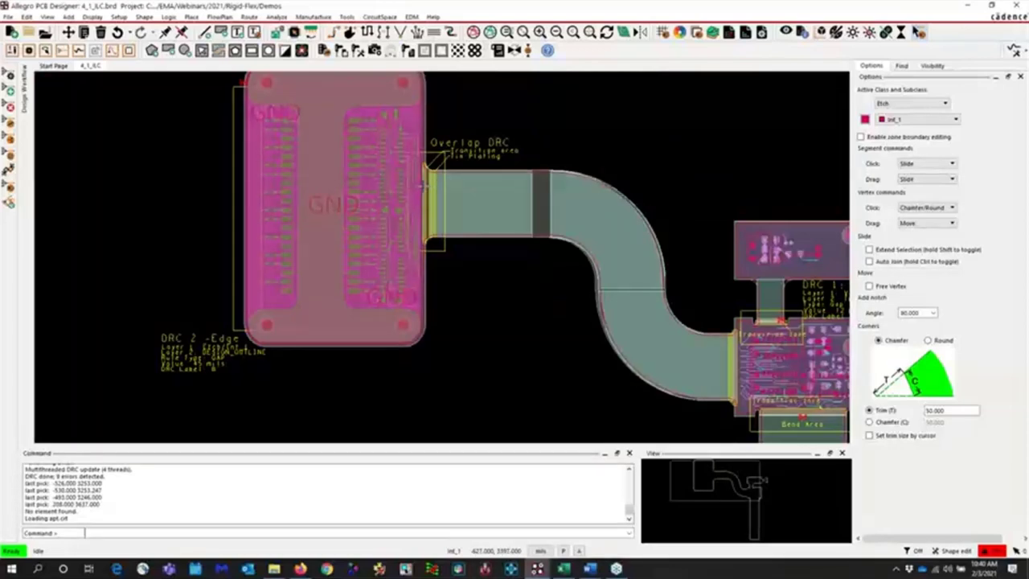
{"action": "scroll", "coordinate": [421, 184], "scroll_direction": "up", "scroll_amount": 2}
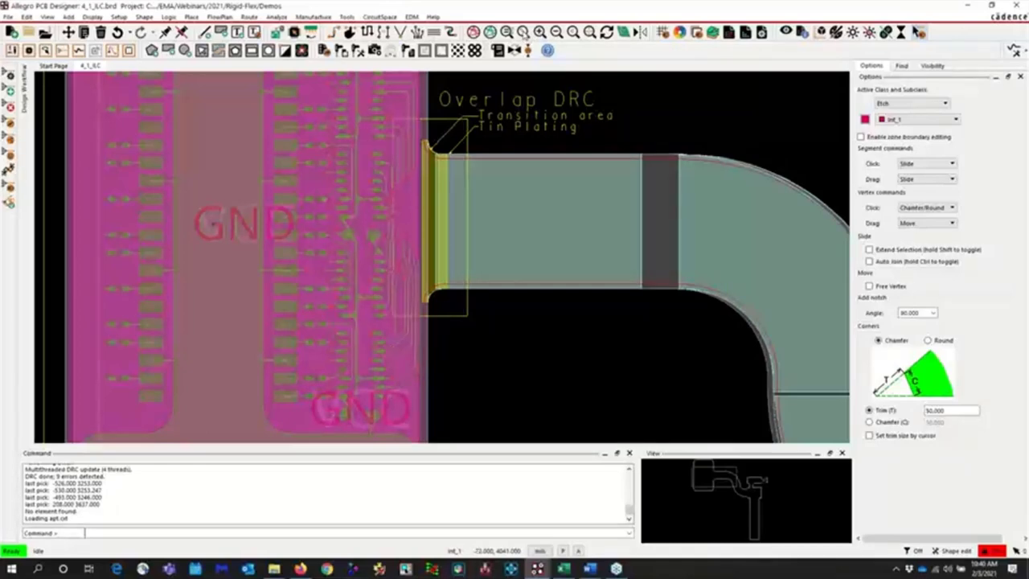
{"action": "left_click", "coordinate": [523, 30]}
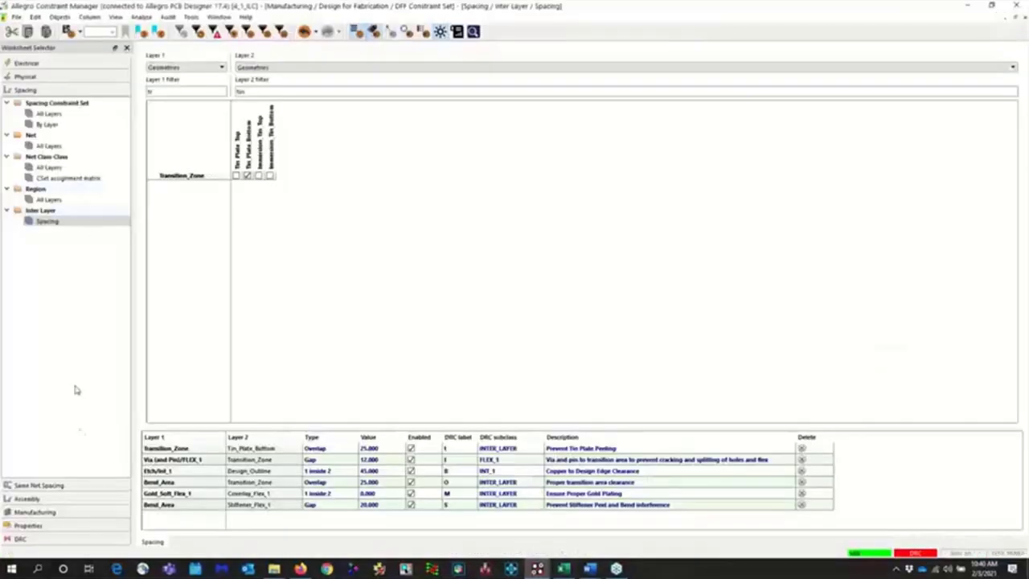
{"action": "left_click", "coordinate": [78, 513]}
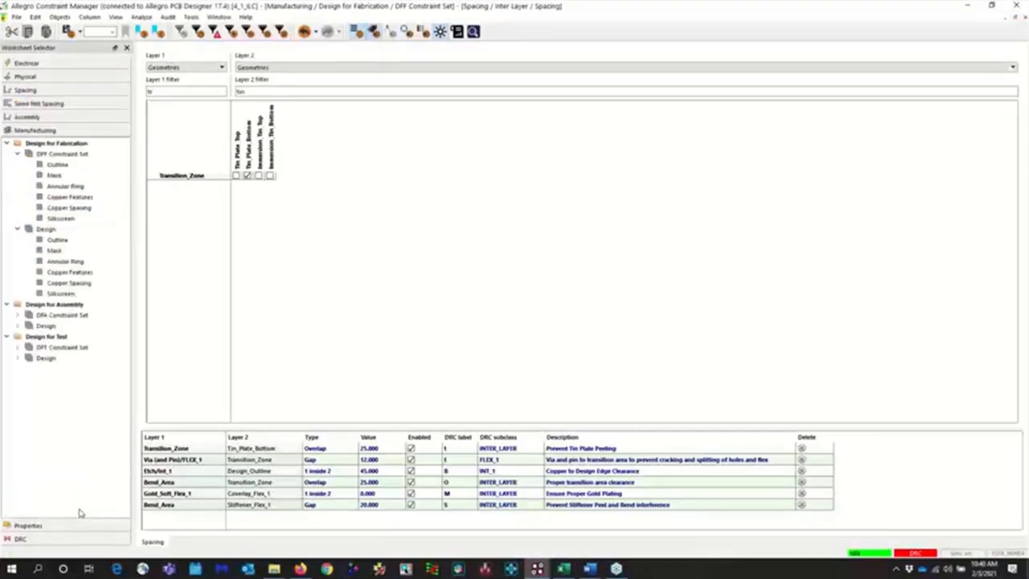
{"action": "left_click", "coordinate": [76, 186]}
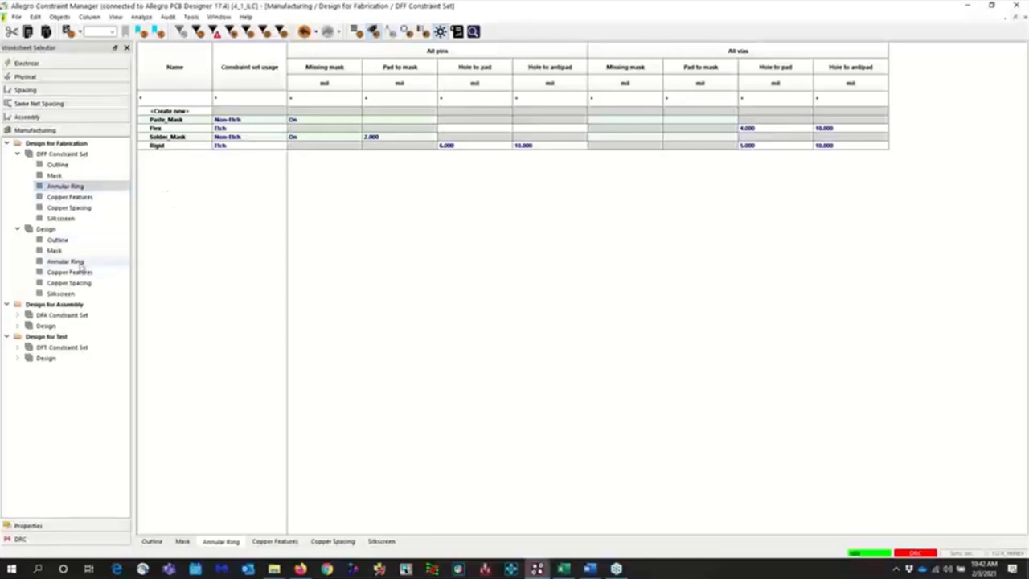
{"action": "left_click", "coordinate": [72, 262]}
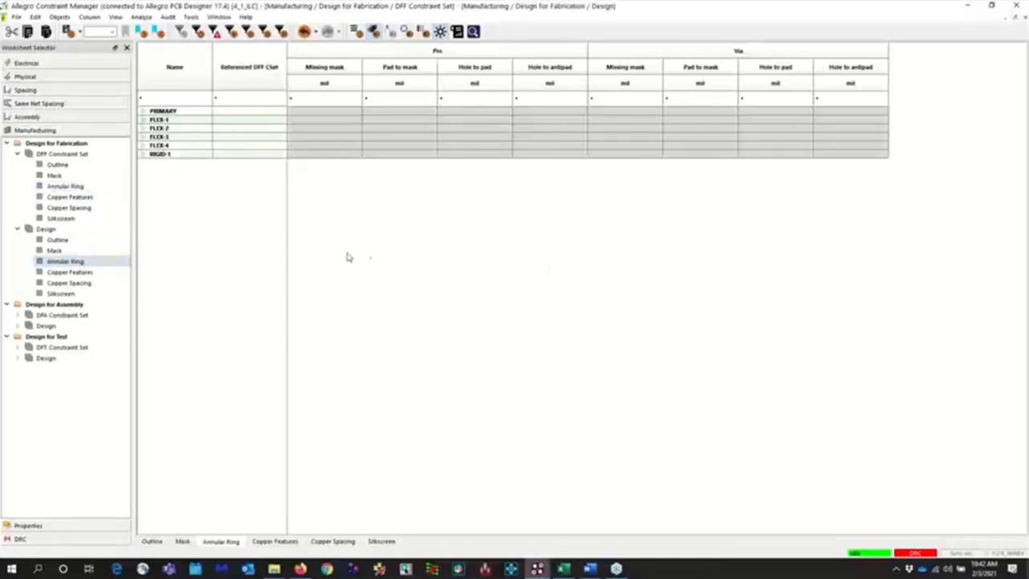
{"action": "left_click", "coordinate": [143, 119]}
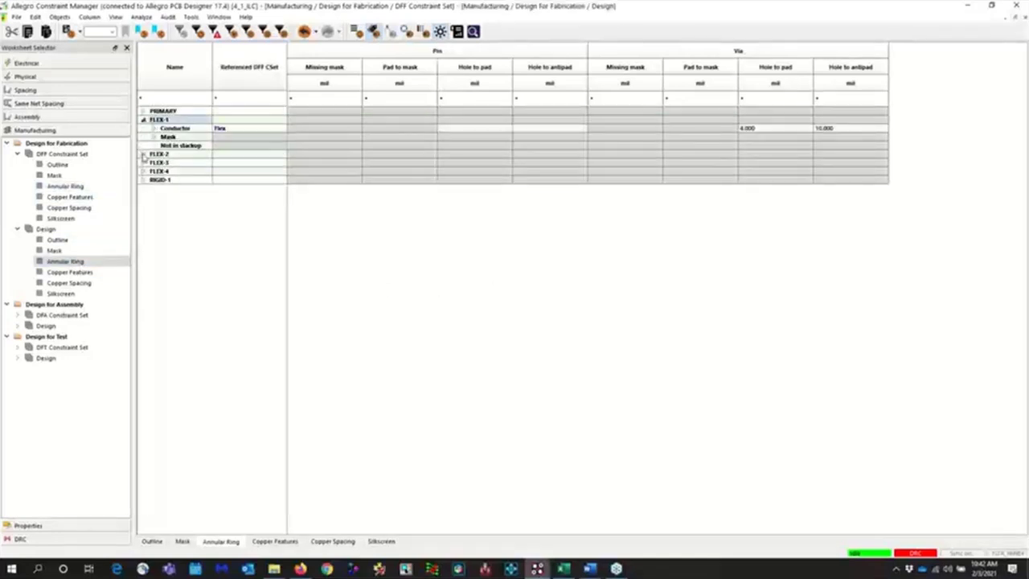
Review the Annular Ring DFF constraint sets assigned to the FLEX-2, FLEX-3, FLEX-4 and RIGID-1 zones' conductor layers
{"action": "left_click", "coordinate": [141, 154]}
{"action": "left_click", "coordinate": [143, 188]}
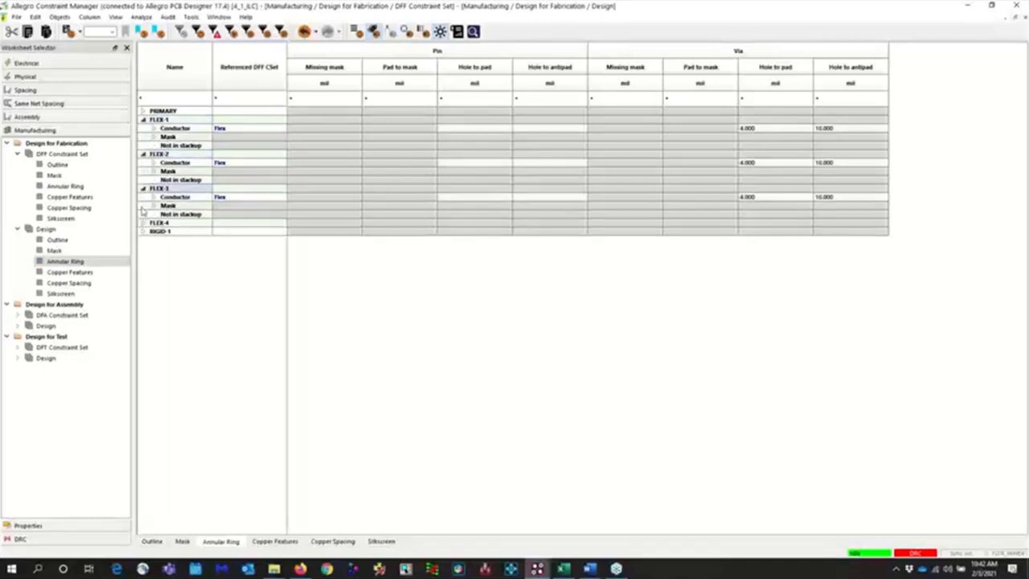
{"action": "left_click", "coordinate": [143, 224]}
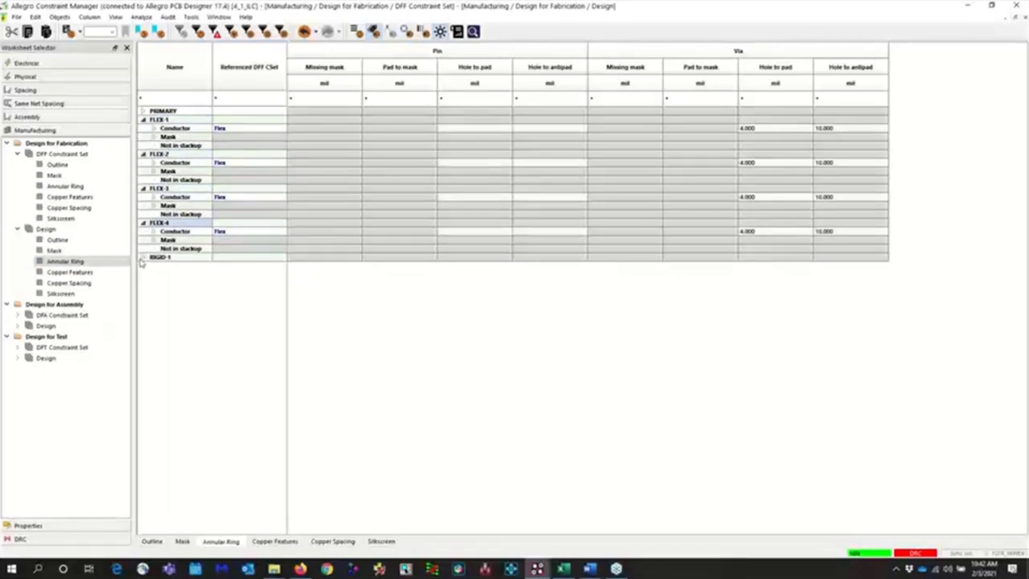
{"action": "left_click", "coordinate": [143, 257]}
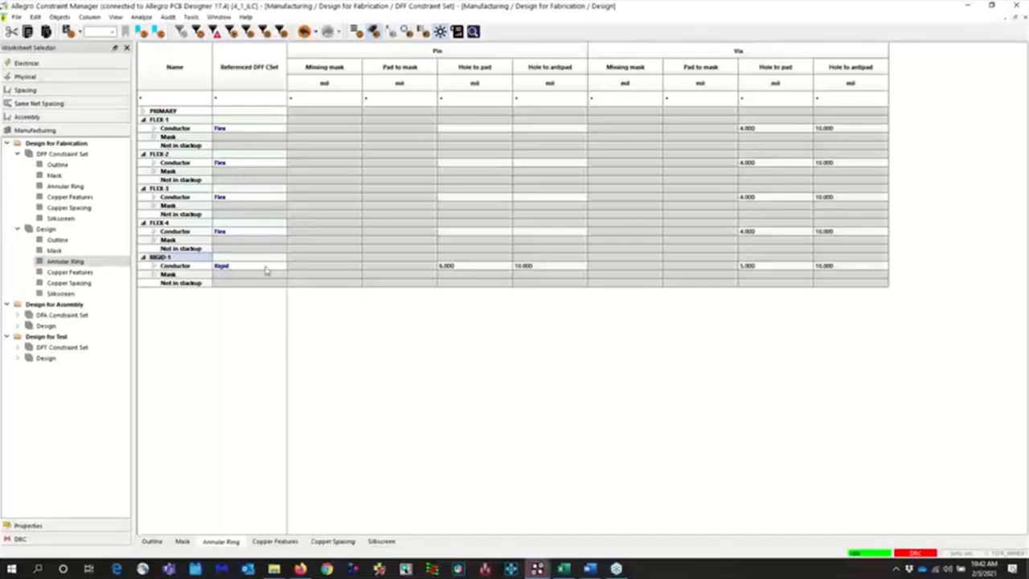
{"action": "left_click", "coordinate": [155, 275]}
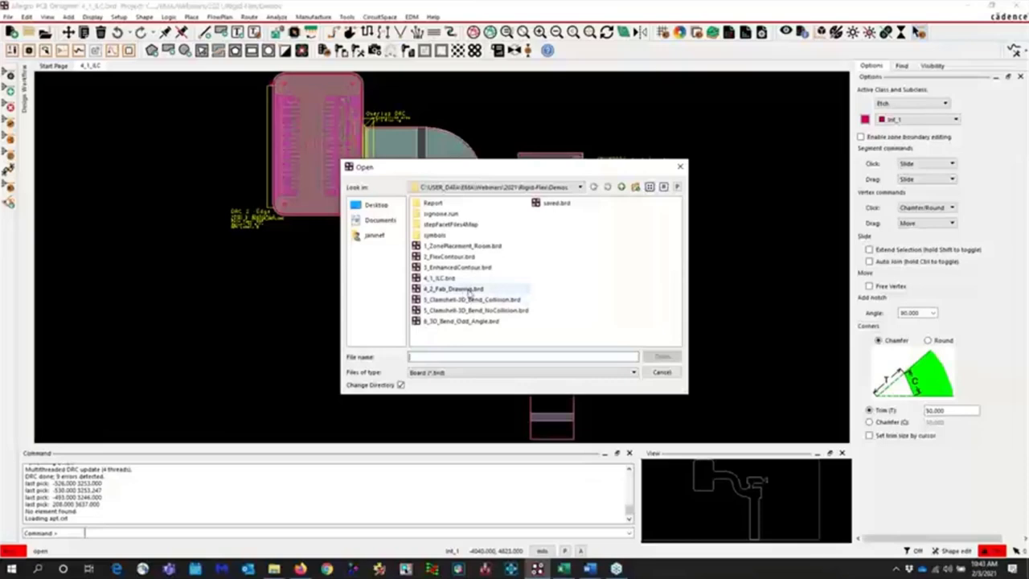
Open 4_2_Fab_Drawing.brd and examine the separate drill charts for TOP to BOTTOM and INT_1 to INT_4
{"action": "left_click", "coordinate": [471, 289]}
{"action": "double_click", "coordinate": [471, 290]}
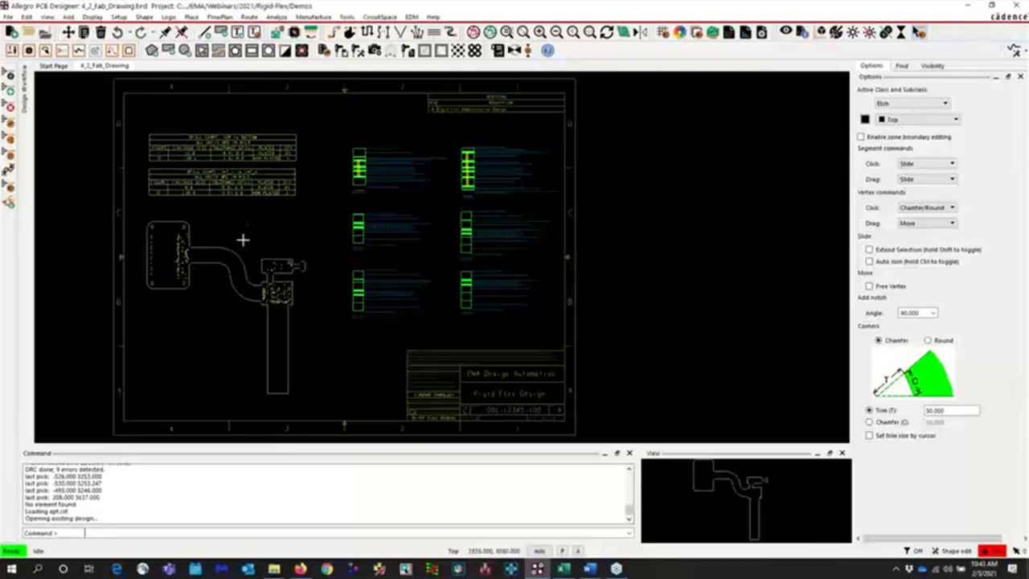
{"action": "scroll", "coordinate": [237, 218], "scroll_direction": "up", "scroll_amount": 2}
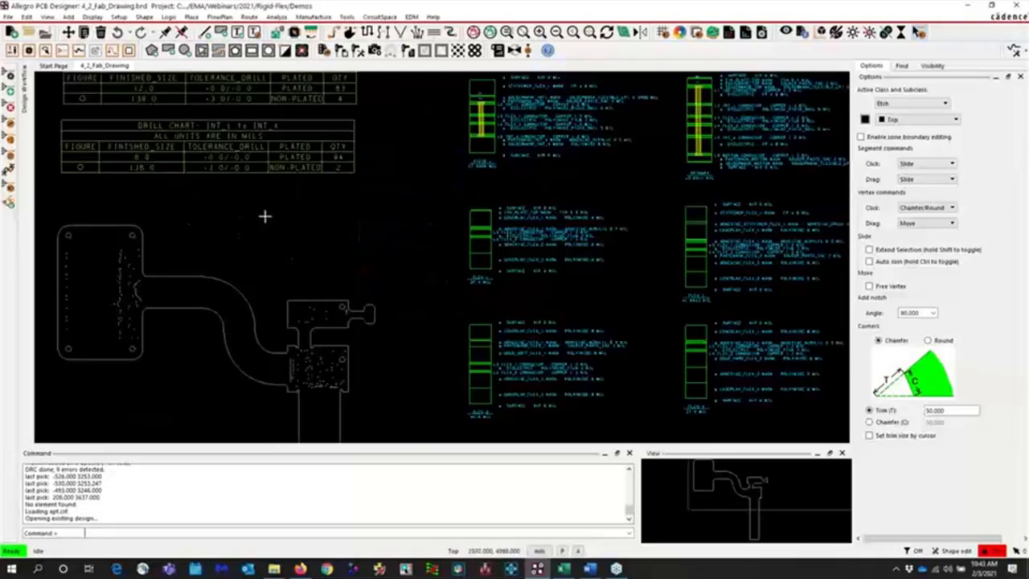
{"action": "scroll", "coordinate": [266, 214], "scroll_direction": "up", "scroll_amount": 2}
{"action": "scroll", "coordinate": [305, 216], "scroll_direction": "up", "scroll_amount": 2}
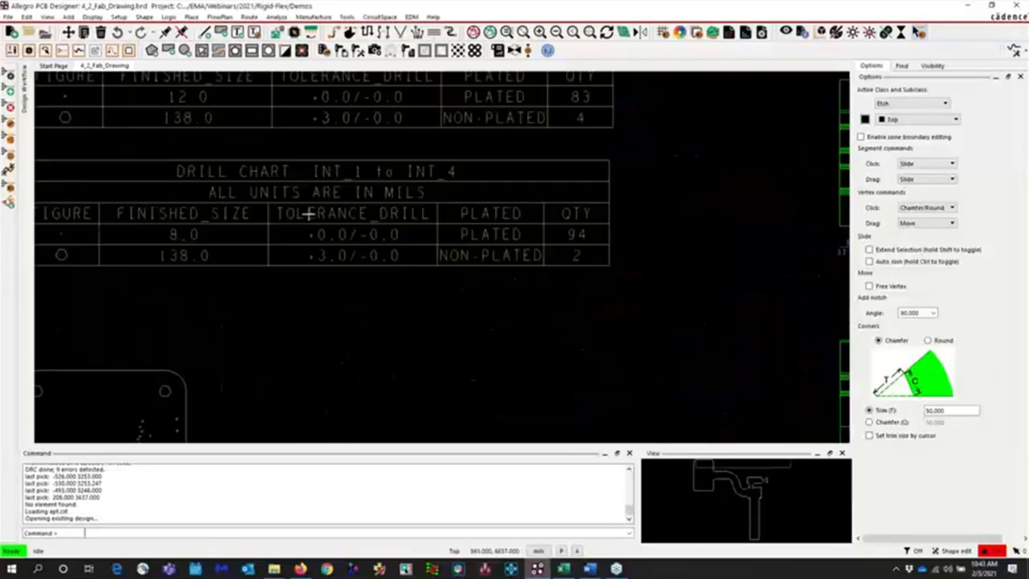
{"action": "scroll", "coordinate": [407, 215], "scroll_direction": "down", "scroll_amount": 1}
{"action": "key", "text": "Left"}
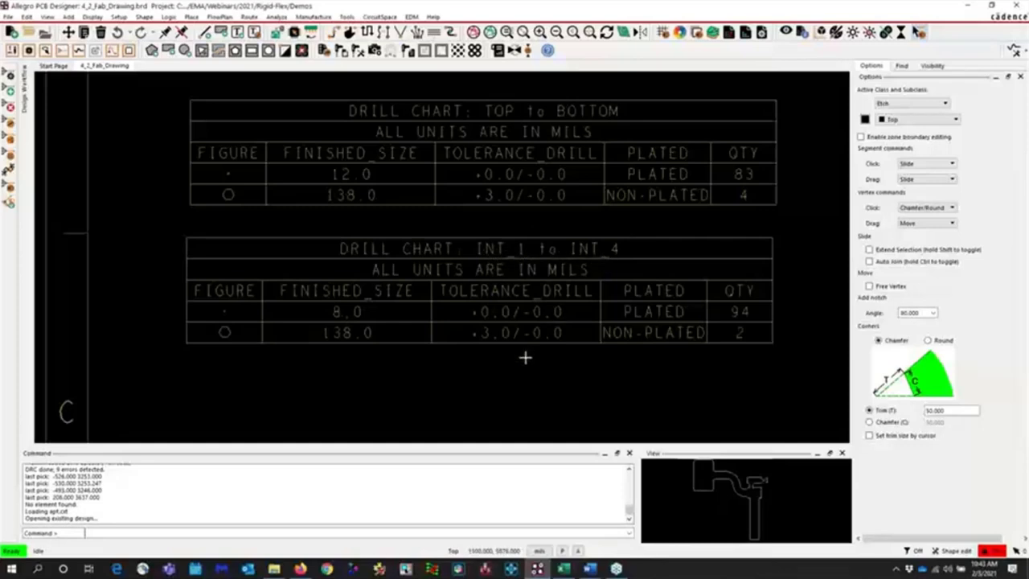
Examine the cross-section details of the RIGID-1, PRIMARY and flex zone stackups in the fabrication drawing
{"action": "scroll", "coordinate": [525, 357], "scroll_direction": "down", "scroll_amount": 4}
{"action": "scroll", "coordinate": [377, 211], "scroll_direction": "up", "scroll_amount": 5}
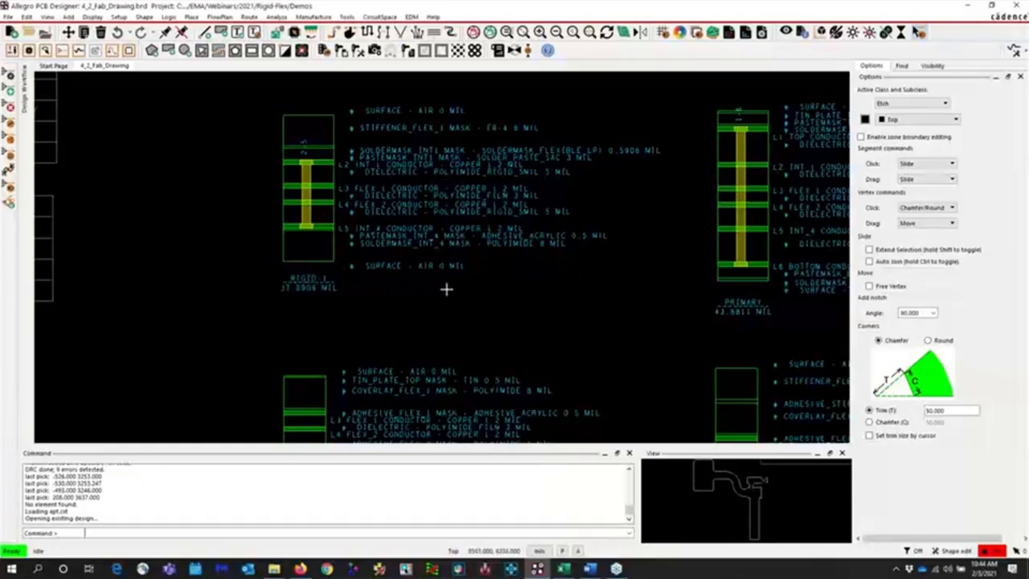
{"action": "middle_click_drag", "start_coordinate": [446, 288], "coordinate": [437, 287]}
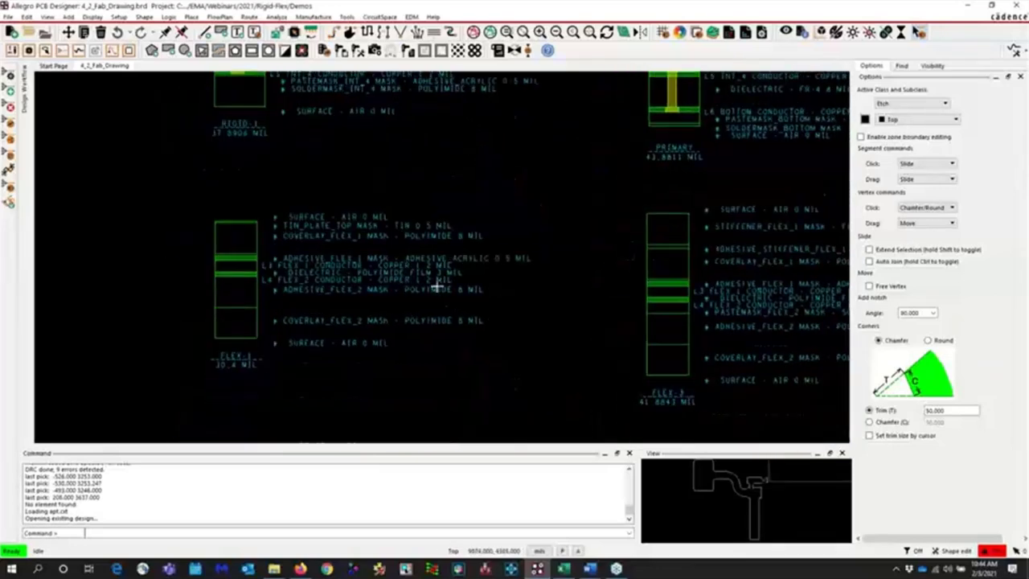
{"action": "scroll", "coordinate": [383, 266], "scroll_direction": "down", "scroll_amount": 3}
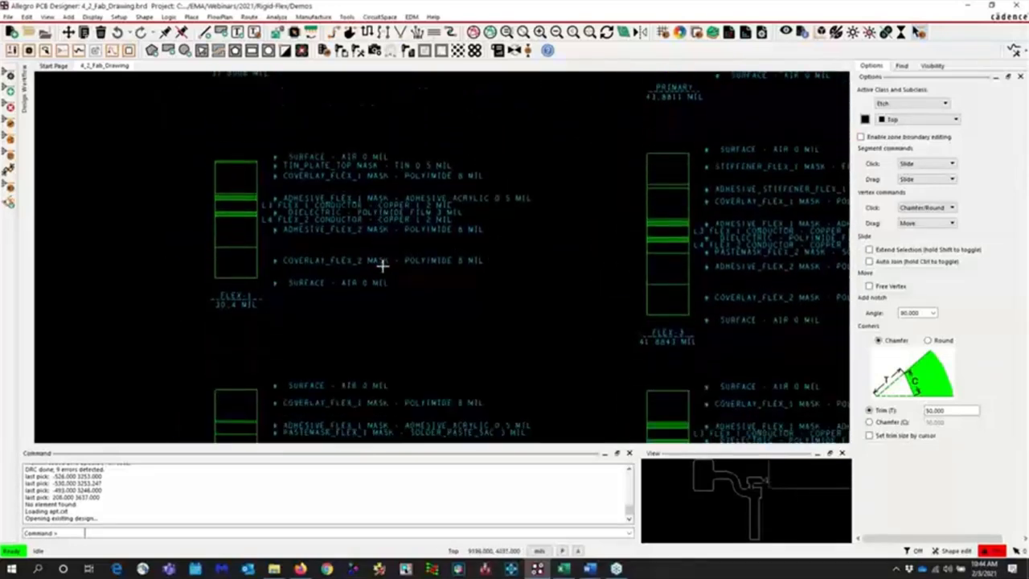
{"action": "scroll", "coordinate": [383, 266], "scroll_direction": "down", "scroll_amount": 3}
{"action": "scroll", "coordinate": [383, 266], "scroll_direction": "right", "scroll_amount": 3}
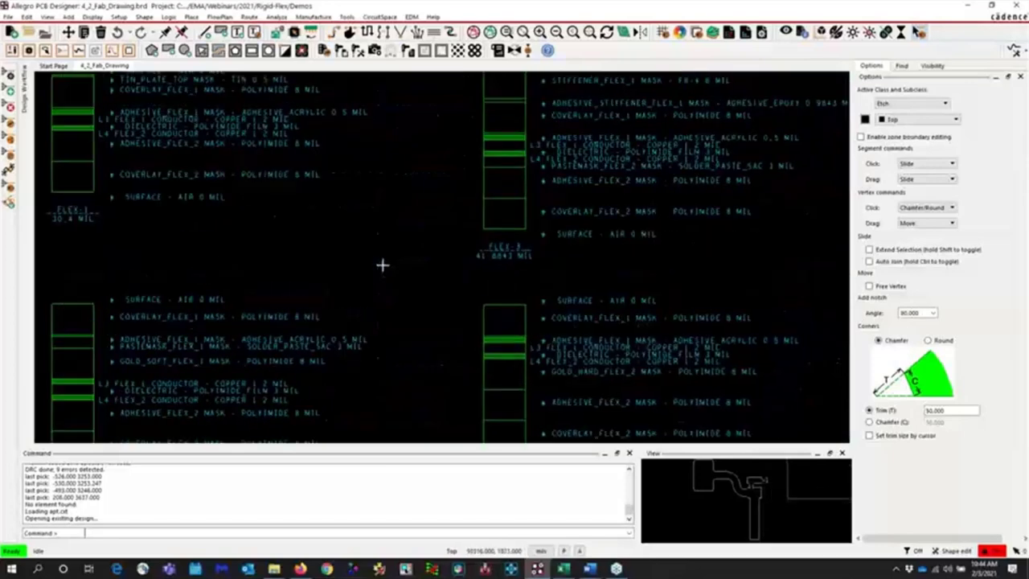
{"action": "scroll", "coordinate": [383, 266], "scroll_direction": "up", "scroll_amount": 3}
{"action": "scroll", "coordinate": [382, 267], "scroll_direction": "right", "scroll_amount": 5}
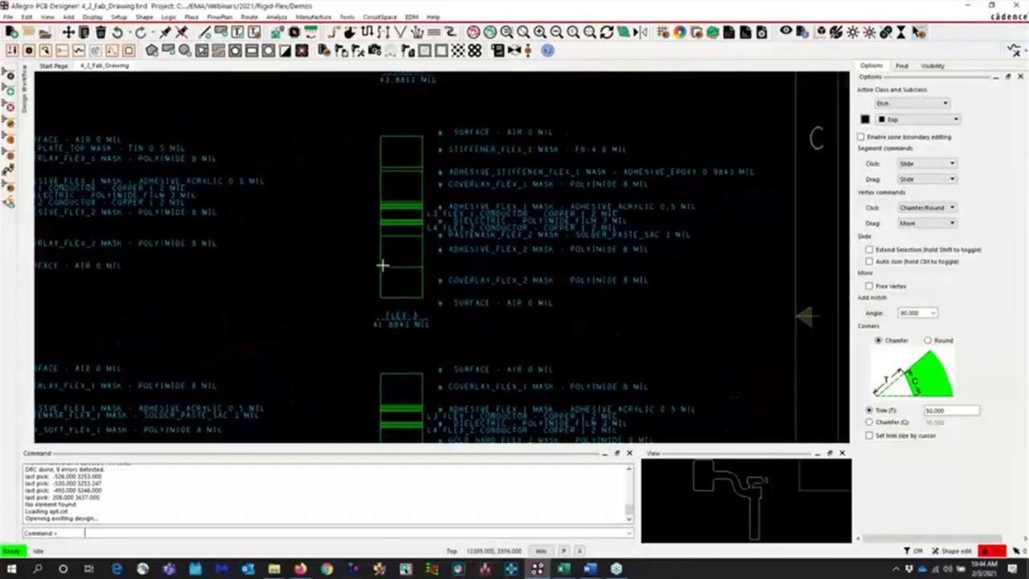
{"action": "scroll", "coordinate": [383, 266], "scroll_direction": "down", "scroll_amount": 8}
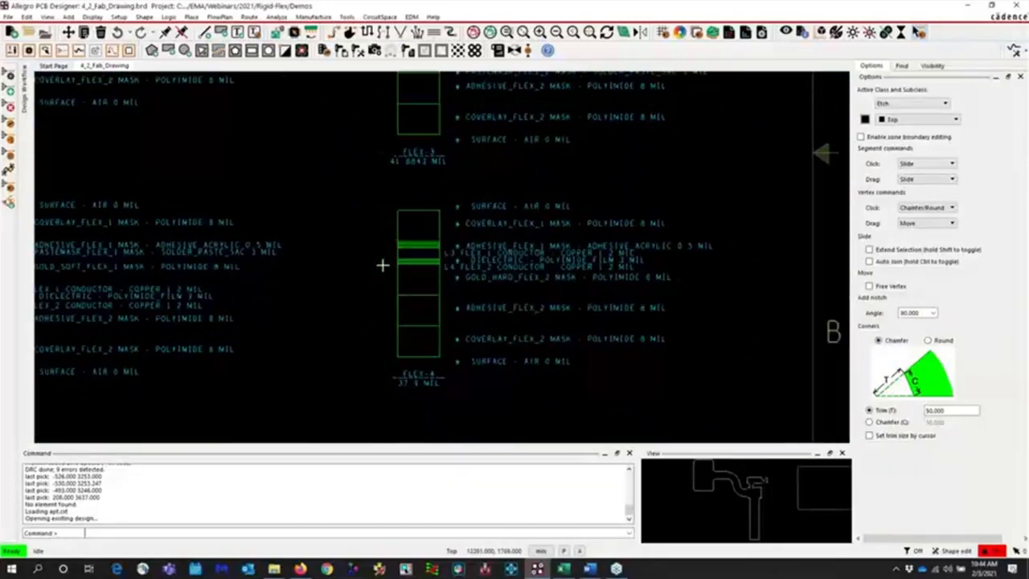
{"action": "scroll", "coordinate": [383, 266], "scroll_direction": "left", "scroll_amount": 8}
{"action": "scroll", "coordinate": [383, 267], "scroll_direction": "up", "scroll_amount": 10}
{"action": "scroll", "coordinate": [383, 266], "scroll_direction": "left", "scroll_amount": 1}
{"action": "scroll", "coordinate": [382, 266], "scroll_direction": "up", "scroll_amount": 5}
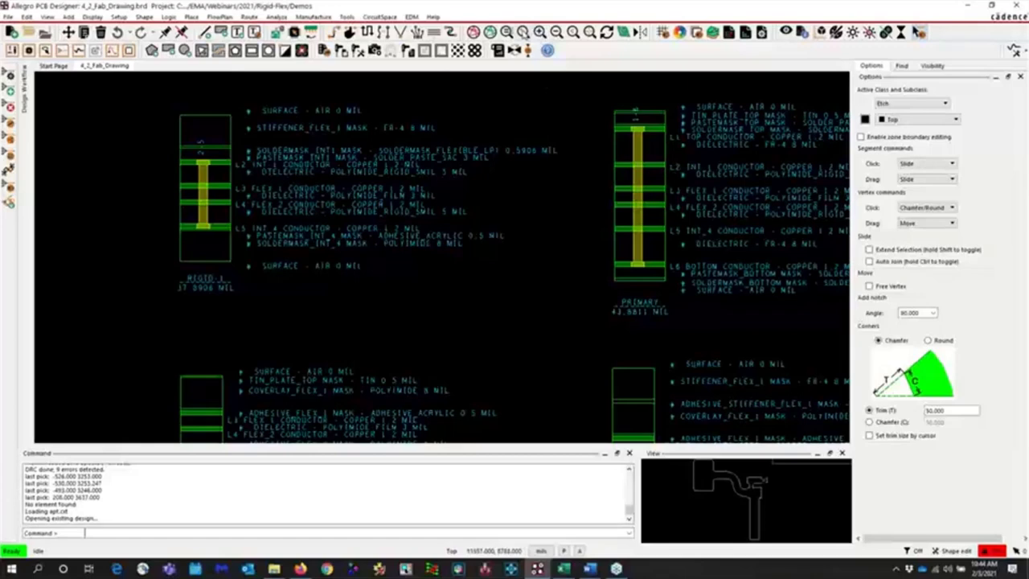
Fit the fabrication drawing in view and open the board file 5_Clamshell-3D_Bend_Collision.brd
{"action": "left_click", "coordinate": [522, 32]}
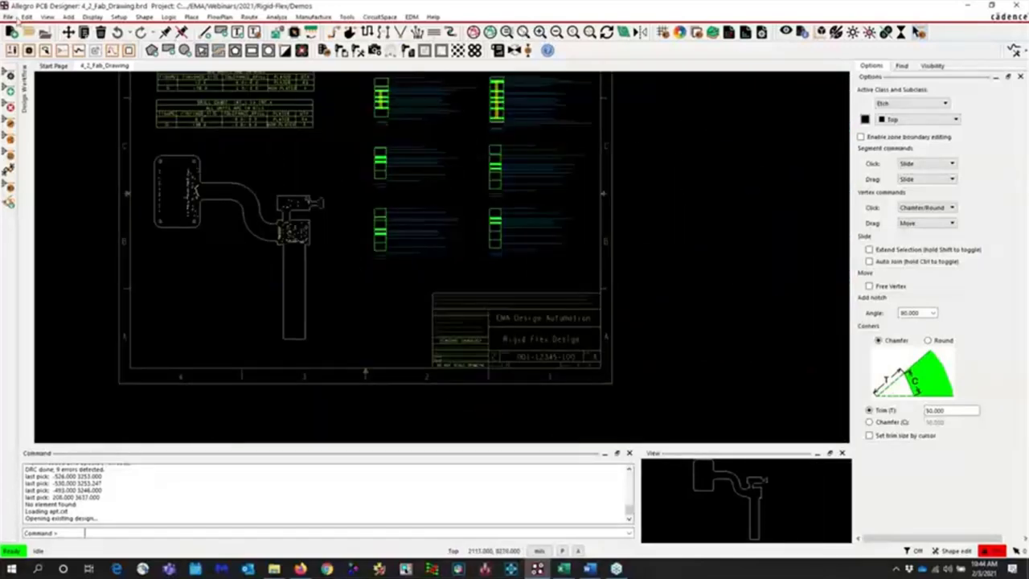
{"action": "left_click", "coordinate": [9, 17]}
{"action": "left_click", "coordinate": [24, 41]}
{"action": "double_click", "coordinate": [514, 268]}
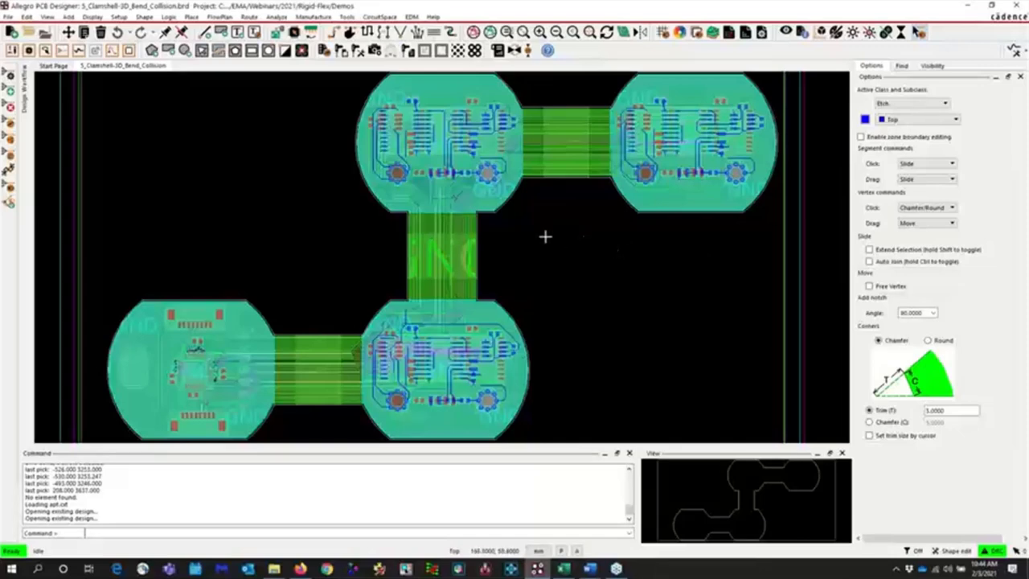
Review the bend line, bending parameters and keepout options of BEND_3, then close the bend editor and fit the board in view
{"action": "left_click", "coordinate": [119, 17]}
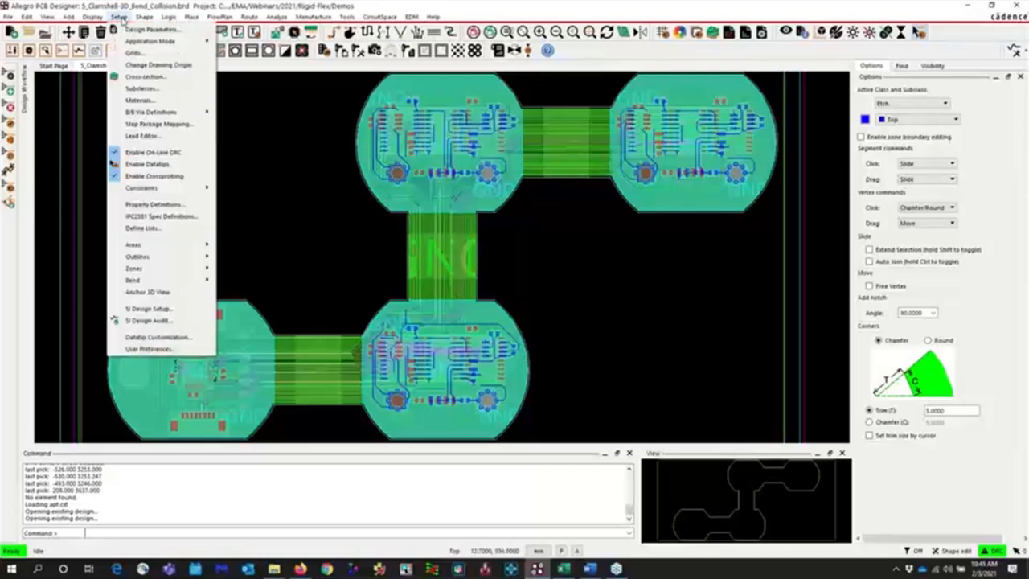
{"action": "mouse_move", "coordinate": [163, 281]}
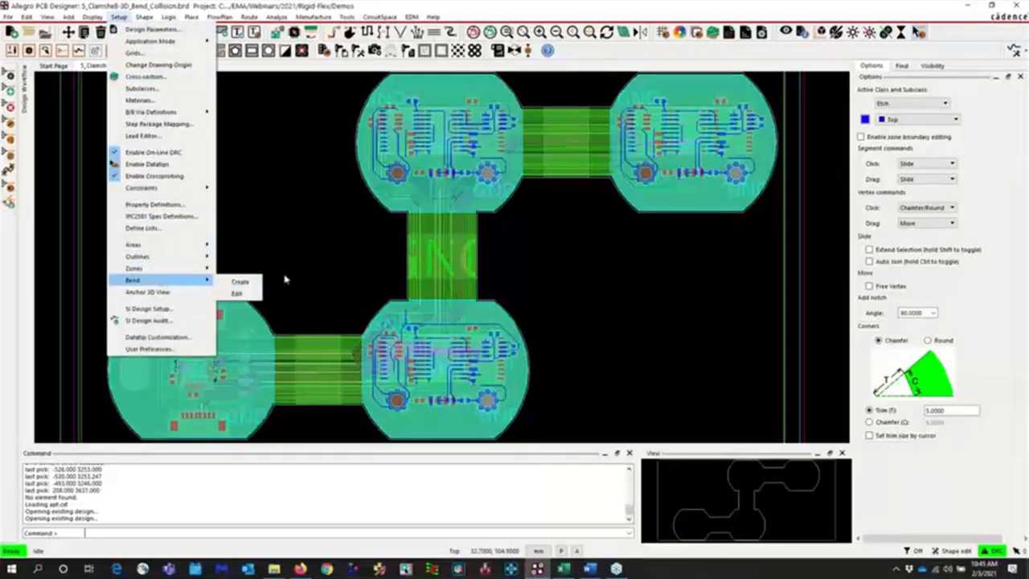
{"action": "left_click", "coordinate": [236, 294]}
{"action": "left_click_drag", "start_coordinate": [526, 166], "coordinate": [661, 152]}
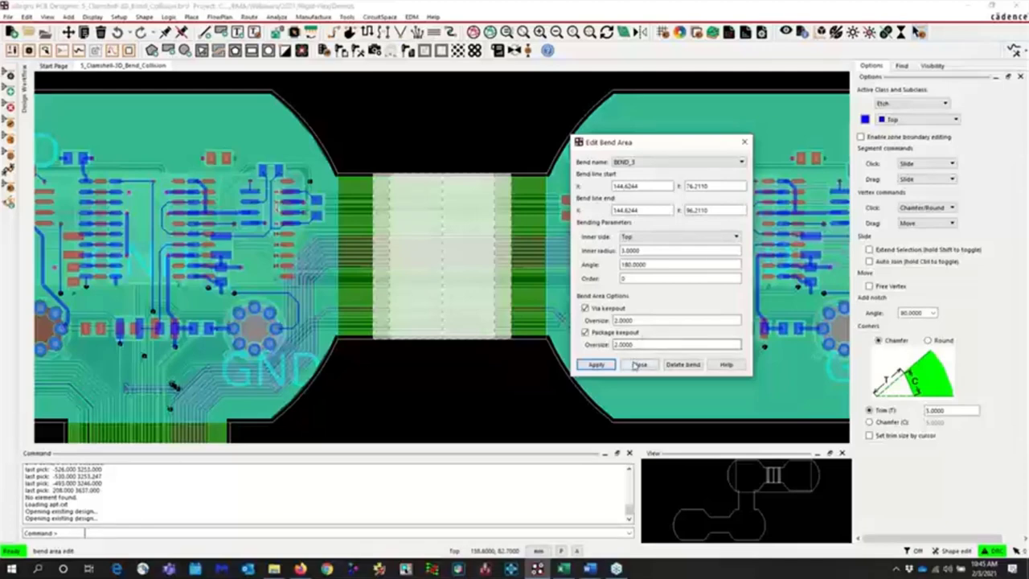
{"action": "left_click", "coordinate": [604, 365]}
{"action": "left_click", "coordinate": [524, 32]}
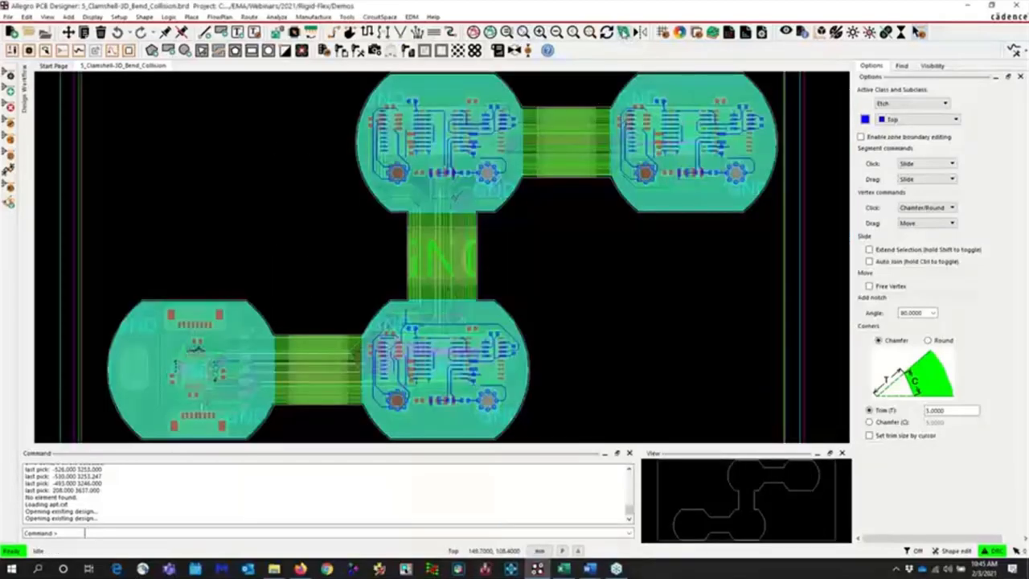
Open the clamshell board in the Allegro 3D Canvas and orbit the flat assembly to a higher viewpoint
{"action": "left_click", "coordinate": [624, 32]}
{"action": "left_click", "coordinate": [583, 327]}
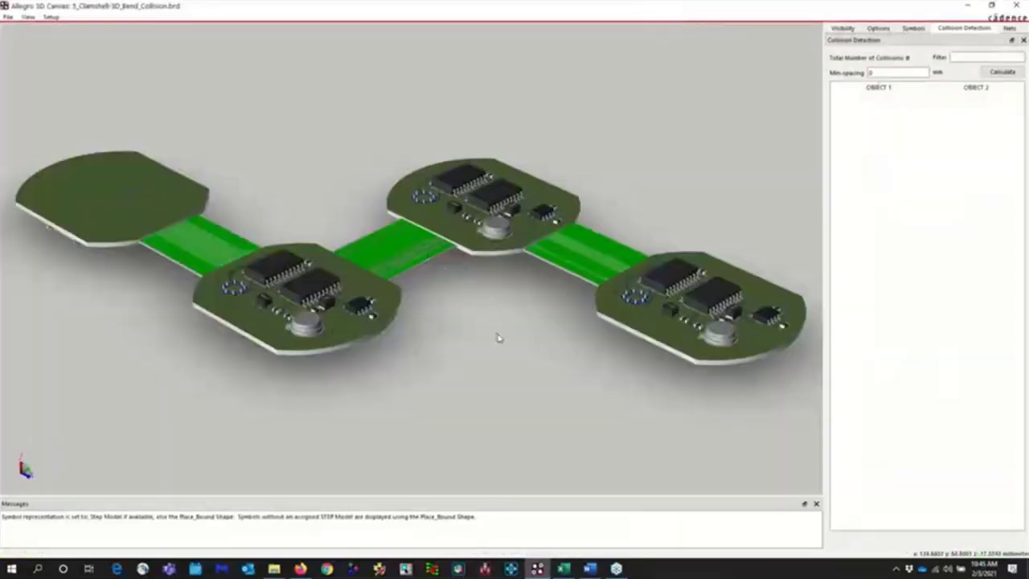
{"action": "middle_click_drag", "start_coordinate": [503, 335], "coordinate": [479, 307]}
{"action": "mouse_move", "coordinate": [504, 354]}
{"action": "left_mouse_down"}
{"action": "mouse_move", "coordinate": [510, 345]}
{"action": "mouse_move", "coordinate": [490, 289]}
{"action": "mouse_move", "coordinate": [514, 361]}
{"action": "left_mouse_up"}
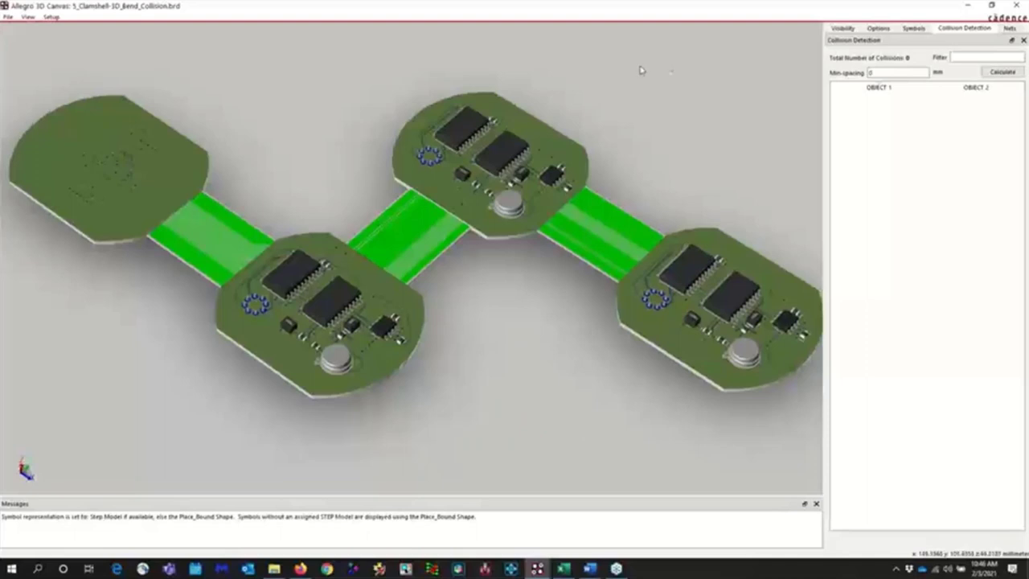
Fold BEND_1, and then all selected bends together, to 180 degrees and orbit to a side view of the stacked boards
{"action": "right_click", "coordinate": [641, 69]}
{"action": "left_click", "coordinate": [664, 86]}
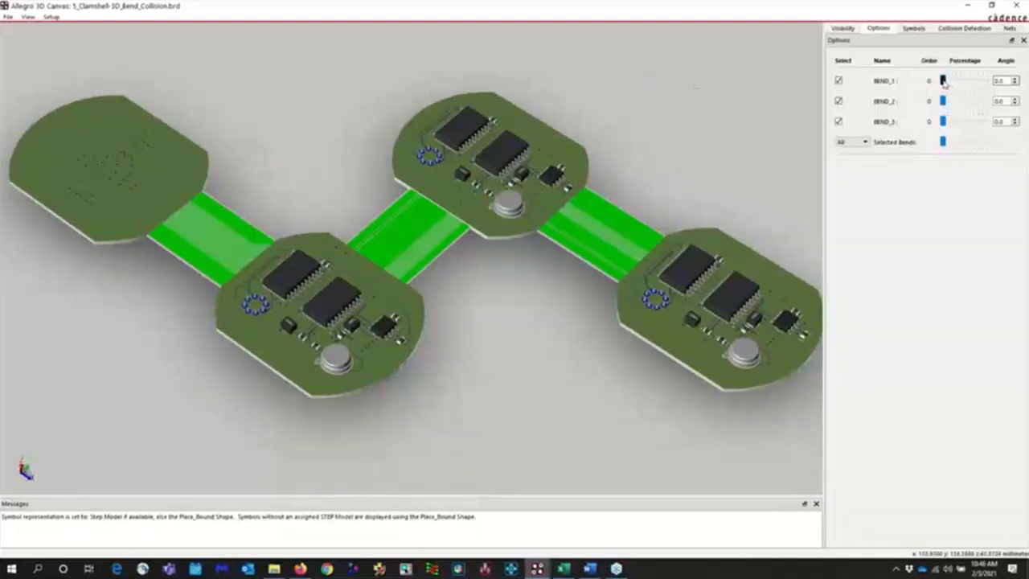
{"action": "left_click_drag", "start_coordinate": [943, 81], "coordinate": [986, 81]}
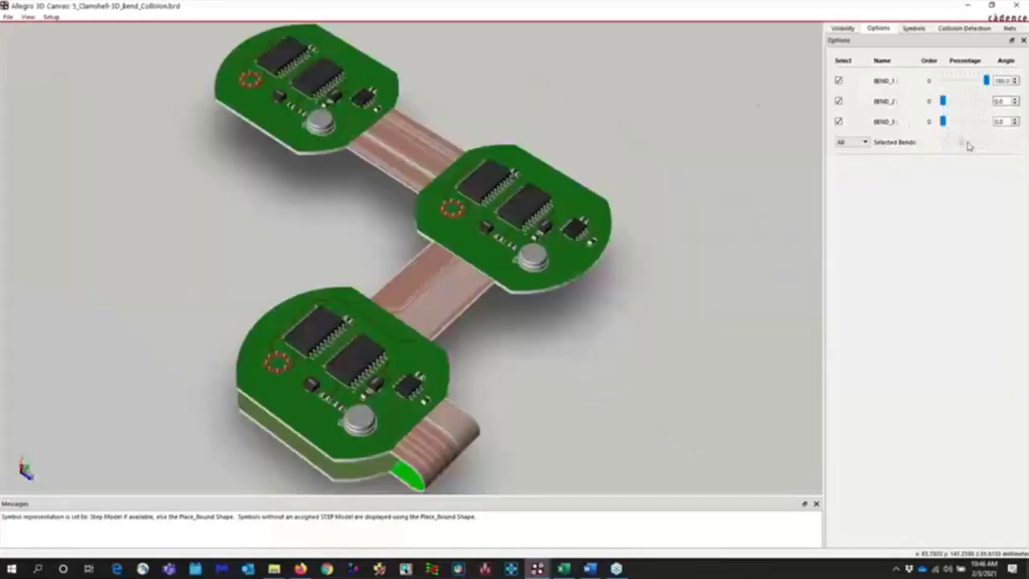
{"action": "left_click_drag", "start_coordinate": [943, 142], "coordinate": [1005, 147]}
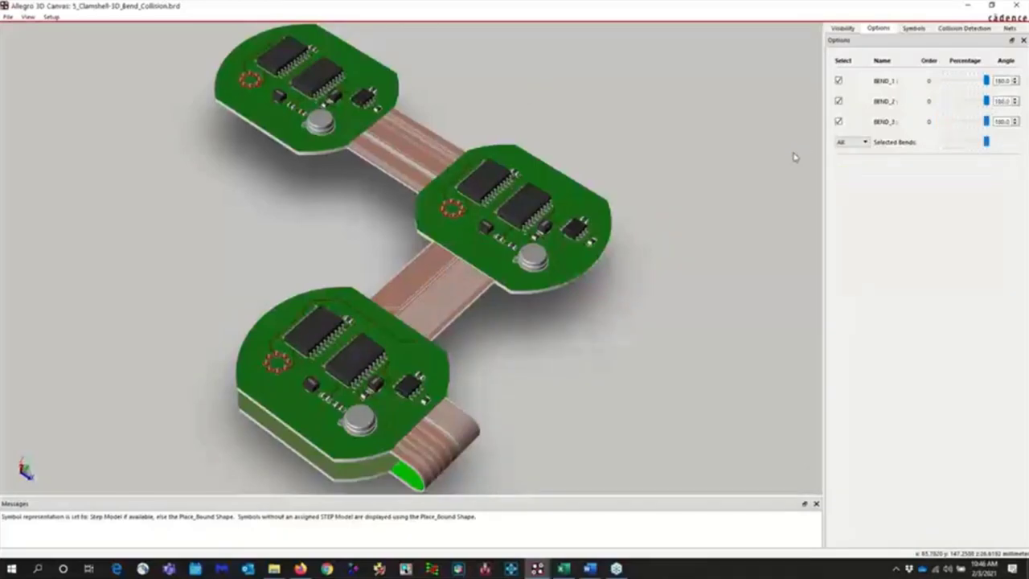
{"action": "left_click_drag", "start_coordinate": [724, 272], "coordinate": [748, 265]}
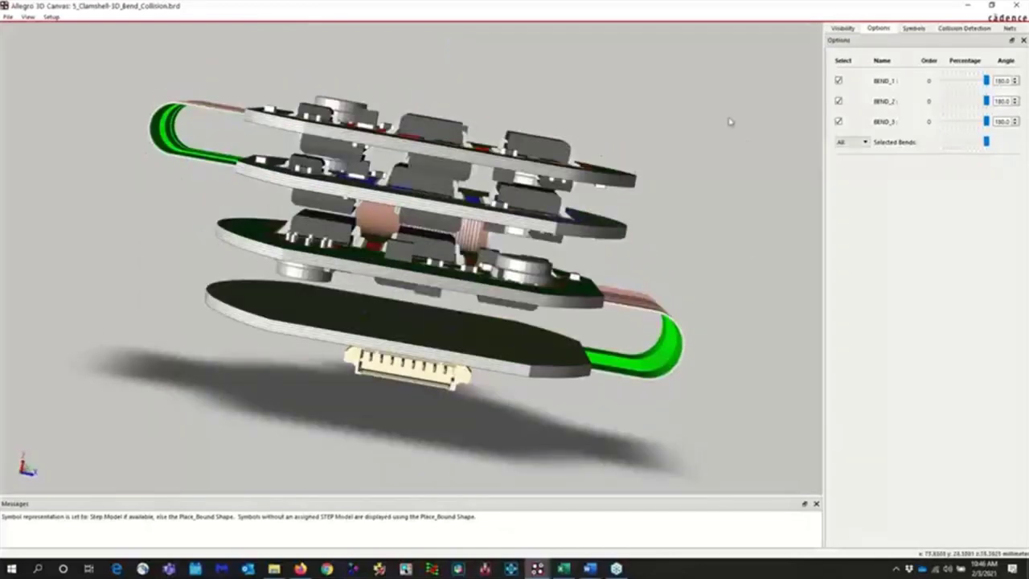
Calculate the collisions in the folded assembly with a minimum spacing of 0 mm
{"action": "left_click", "coordinate": [950, 30]}
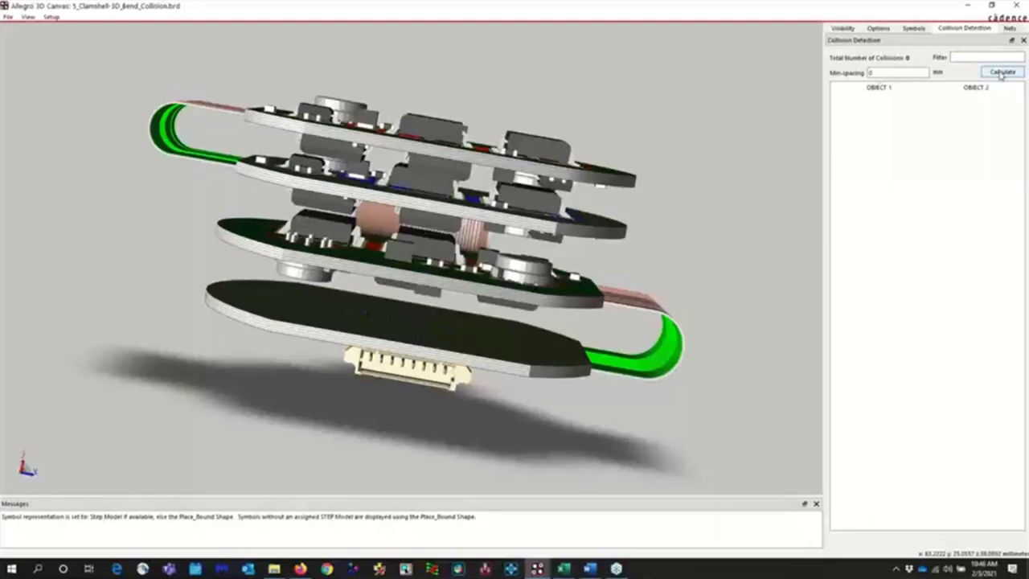
{"action": "left_click", "coordinate": [884, 73]}
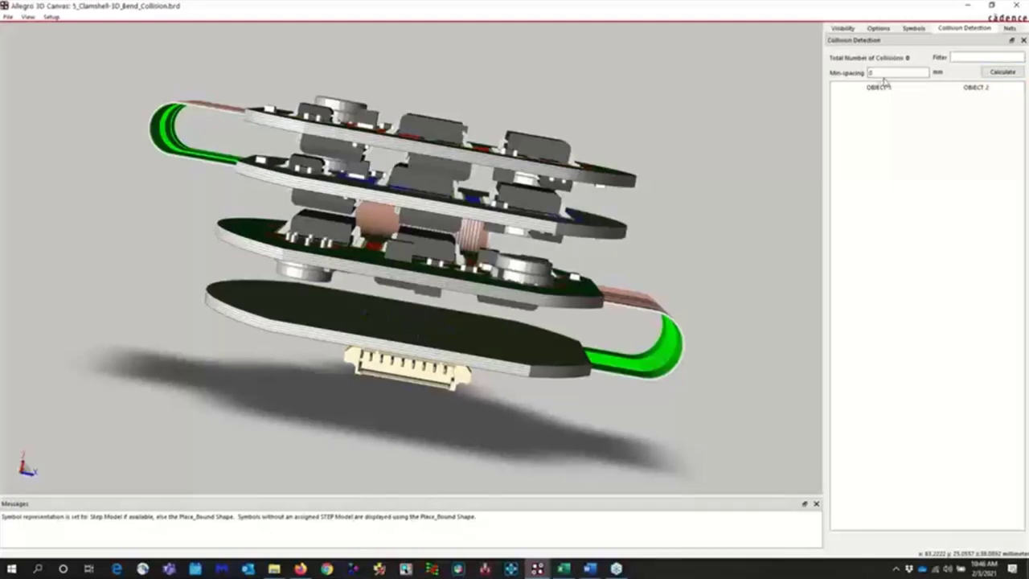
{"action": "left_click", "coordinate": [997, 73]}
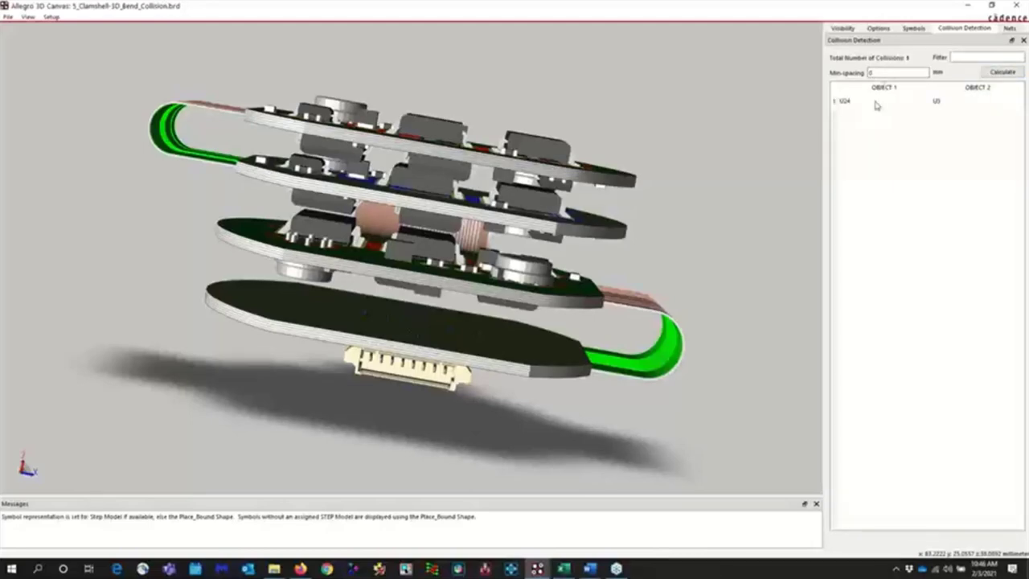
Highlight each of the two components in the listed collision and inspect them up close in the folded assembly
{"action": "left_click", "coordinate": [876, 102]}
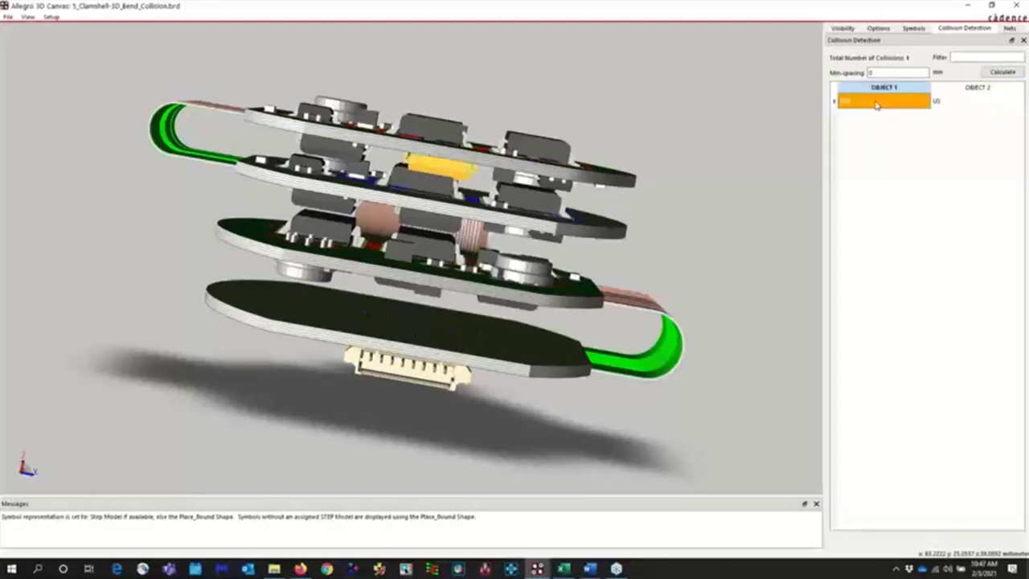
{"action": "left_click", "coordinate": [965, 101]}
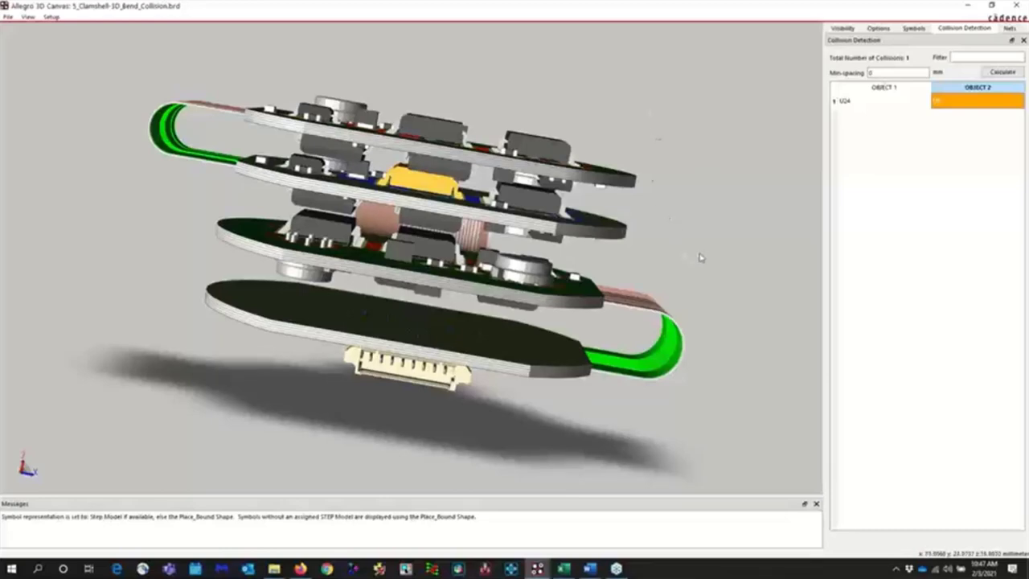
{"action": "scroll", "coordinate": [698, 254], "scroll_direction": "up", "scroll_amount": 2}
{"action": "left_click_drag", "start_coordinate": [698, 255], "coordinate": [657, 84]}
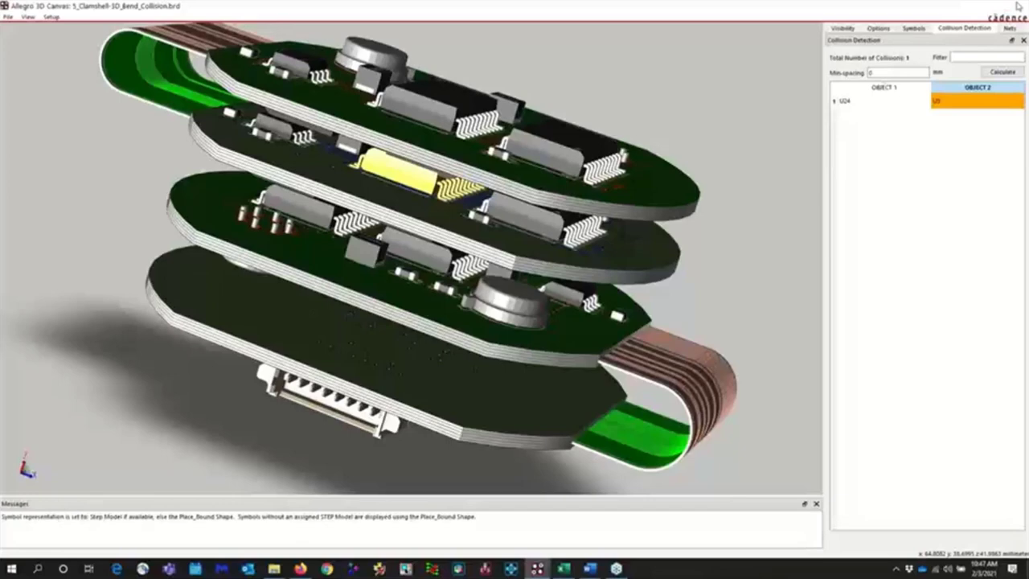
Close the 3D view and open 5_Clamshell-3D_Bend_NoCollision.brd without saving changes to the current board
{"action": "left_click", "coordinate": [1016, 7]}
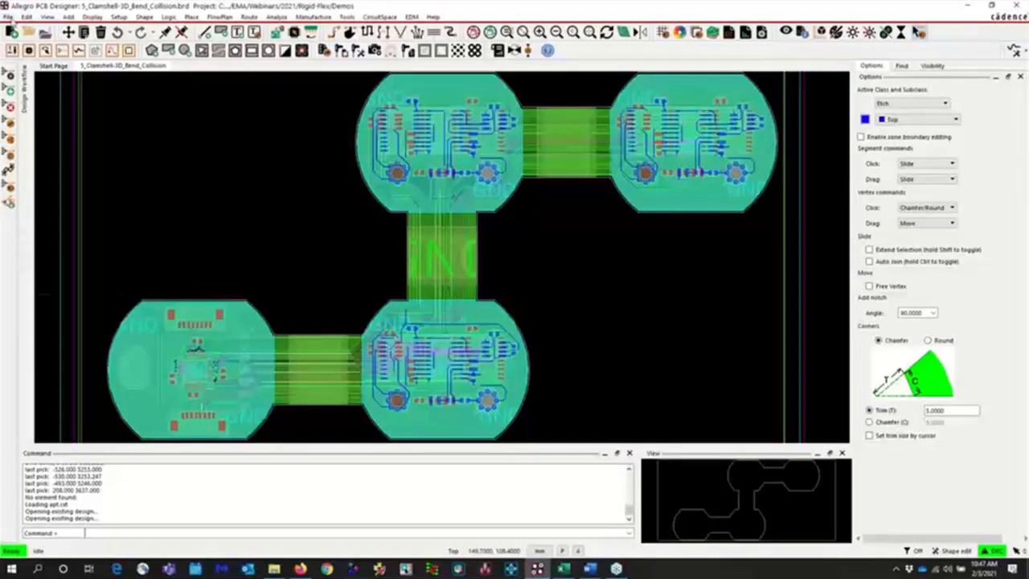
{"action": "left_click", "coordinate": [8, 17]}
{"action": "left_click", "coordinate": [24, 41]}
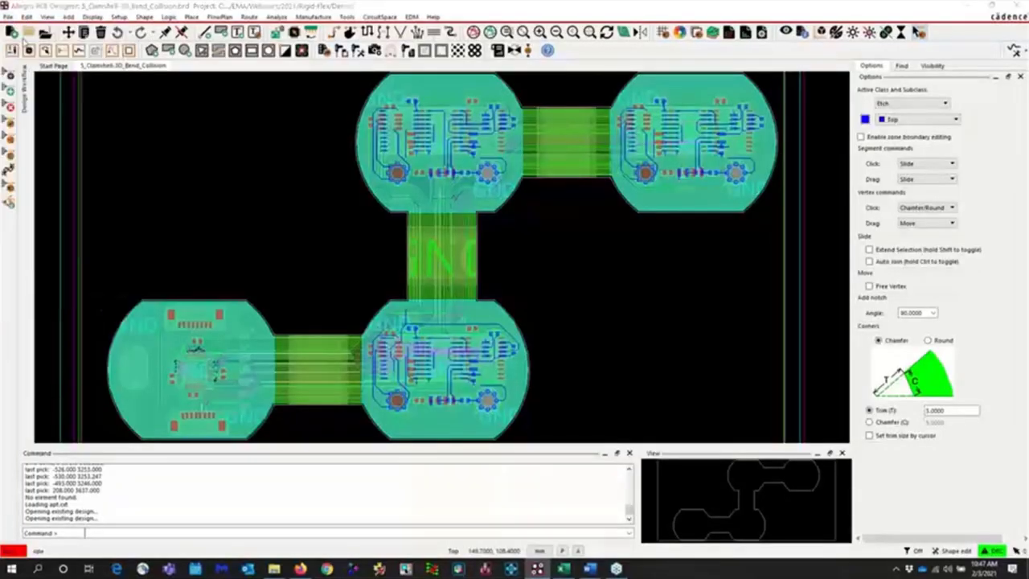
{"action": "left_click", "coordinate": [577, 297]}
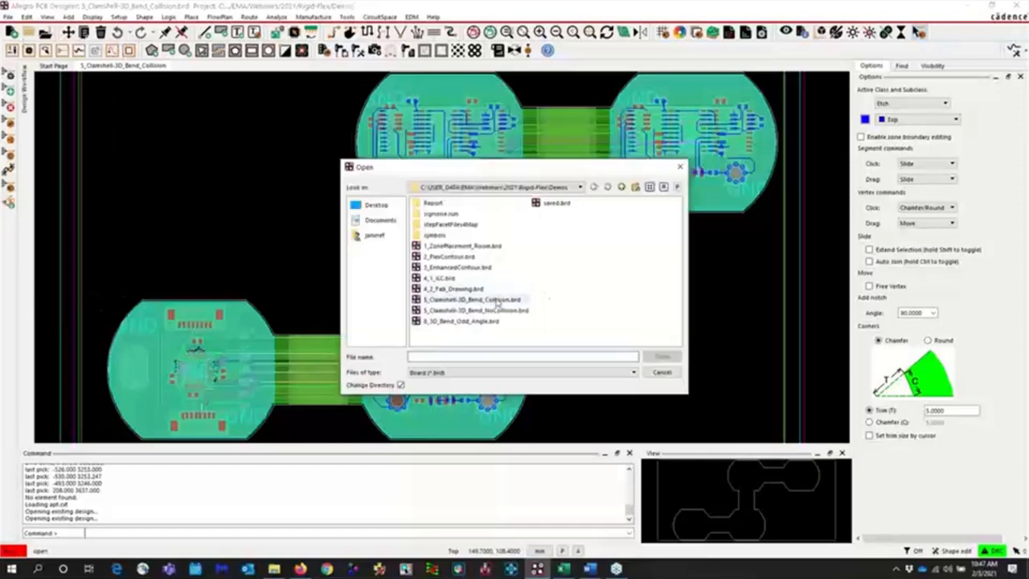
{"action": "double_click", "coordinate": [474, 310]}
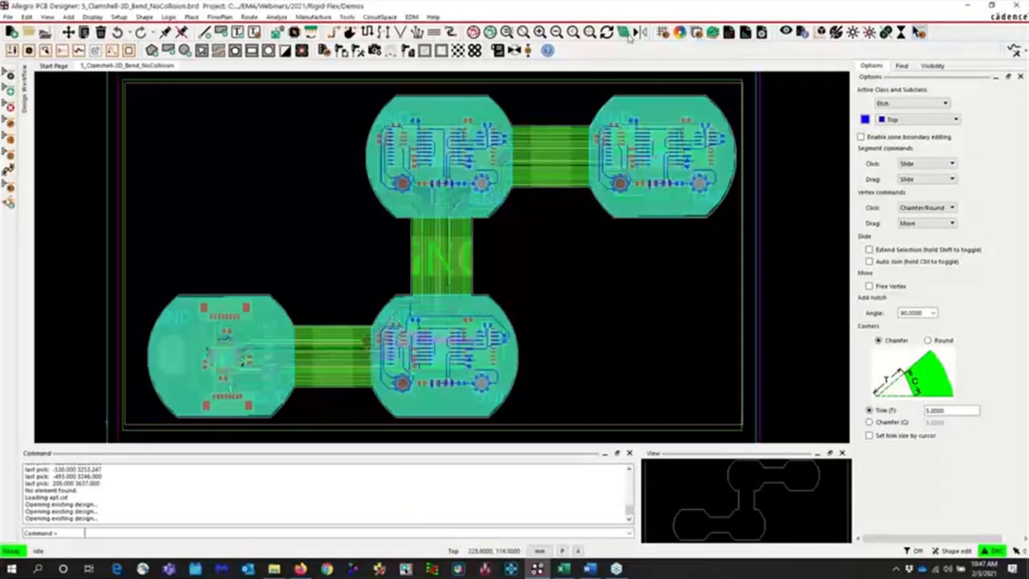
Open the board in the 3D Canvas with all layers and objects, and fold all selected bends together to 180 degrees
{"action": "left_click", "coordinate": [625, 34]}
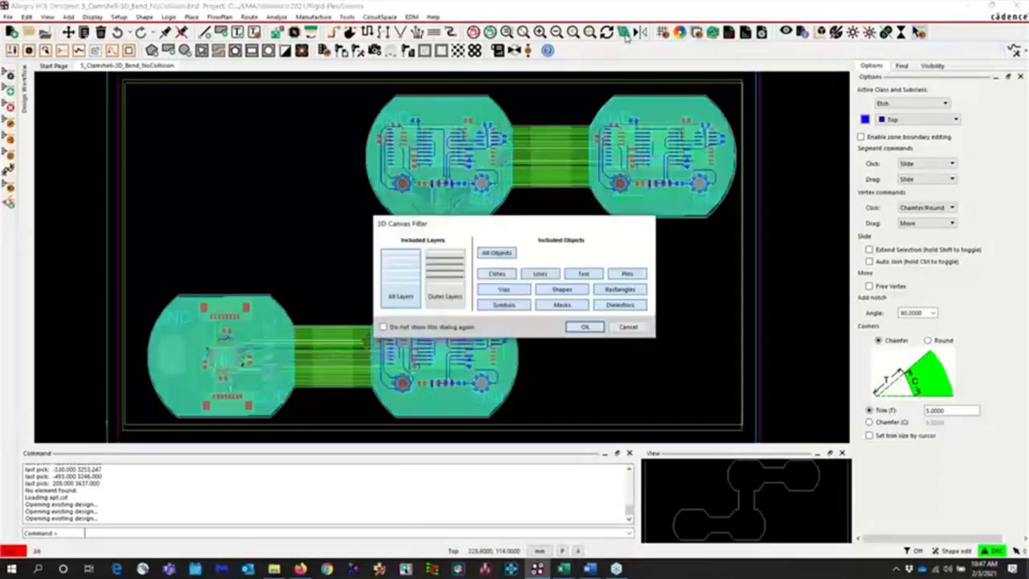
{"action": "left_click", "coordinate": [586, 328]}
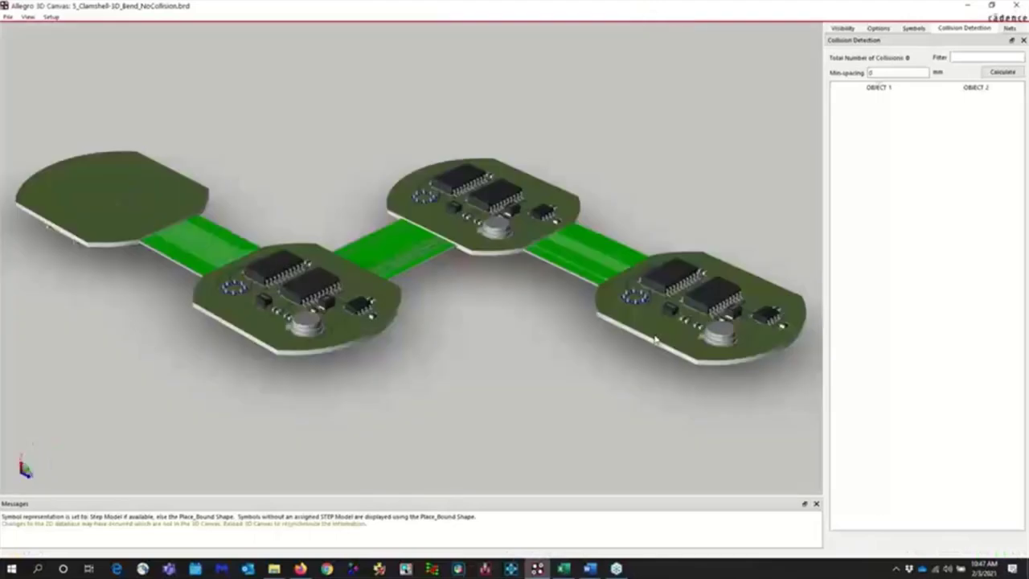
{"action": "right_click", "coordinate": [663, 117]}
{"action": "left_click", "coordinate": [675, 138]}
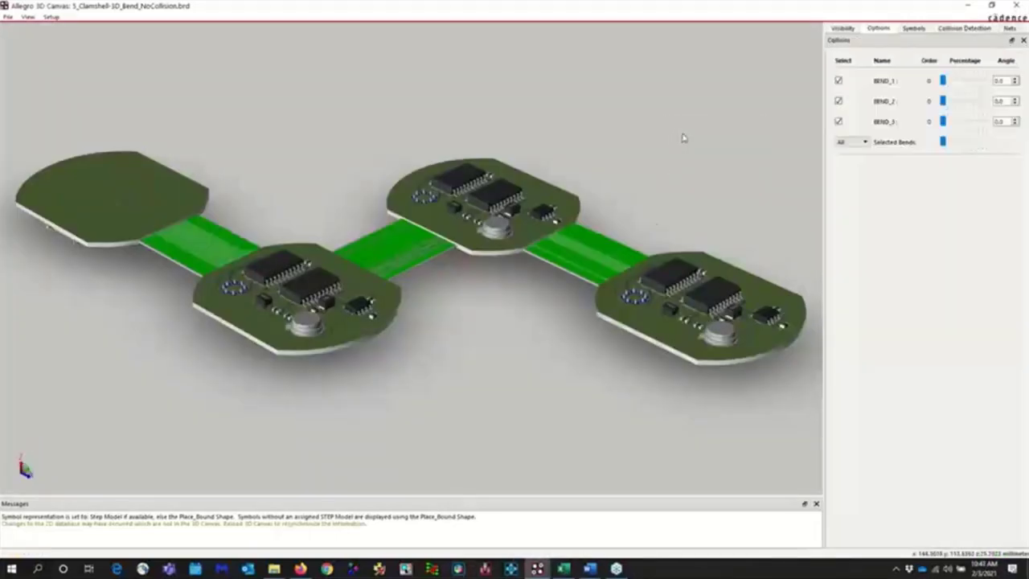
{"action": "left_click_drag", "start_coordinate": [969, 142], "coordinate": [1022, 149]}
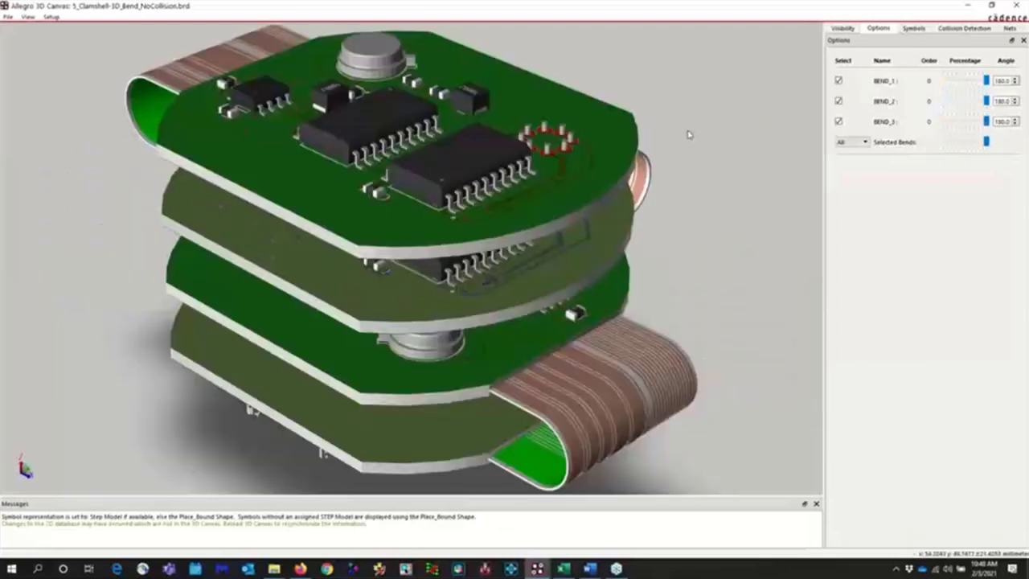
Calculate the collisions in the folded no-collision assembly with a minimum spacing of 0 mm
{"action": "middle_click_drag", "start_coordinate": [688, 134], "coordinate": [441, 143]}
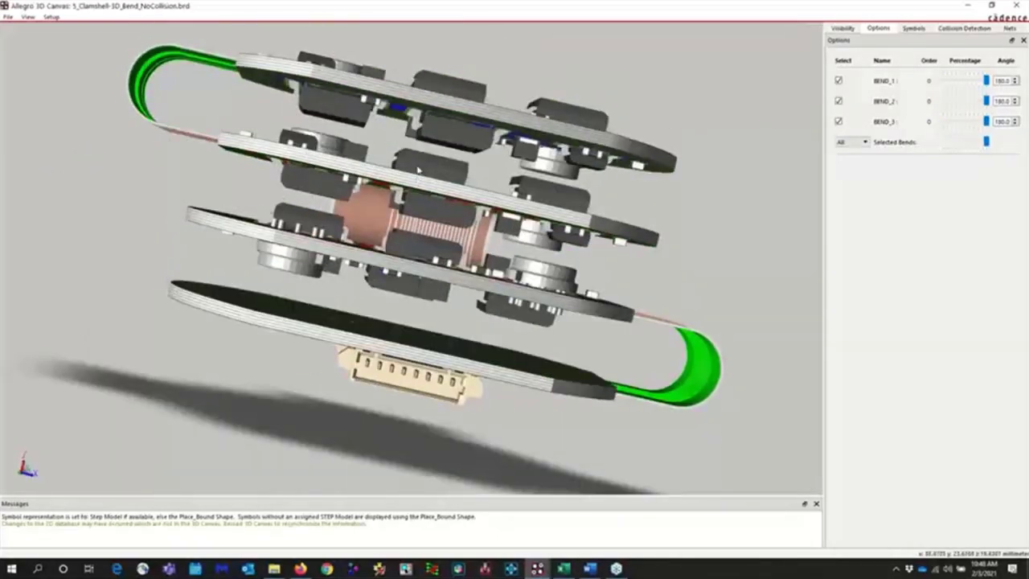
{"action": "left_click", "coordinate": [954, 28]}
{"action": "left_click", "coordinate": [1002, 72]}
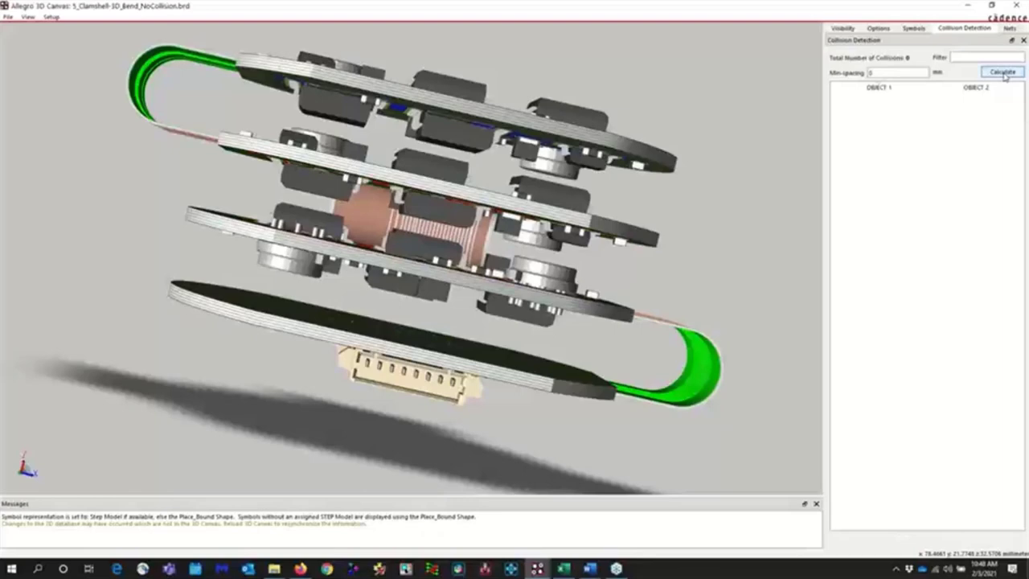
Close the 3D view and open 6_3D_Bend_Odd_Angle.brd, discarding the changes to the clamshell board
{"action": "left_click", "coordinate": [1025, 7]}
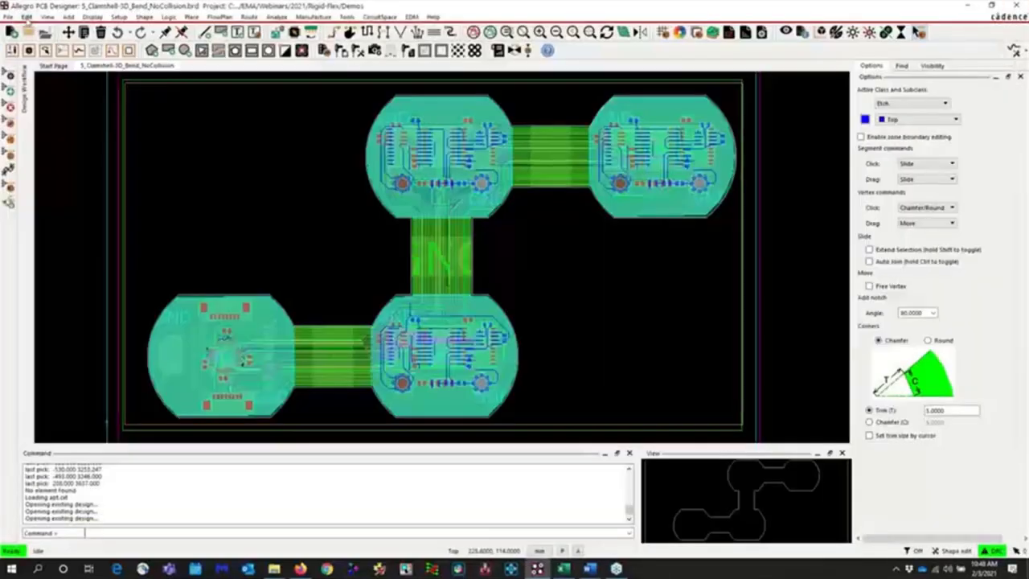
{"action": "left_click", "coordinate": [8, 17]}
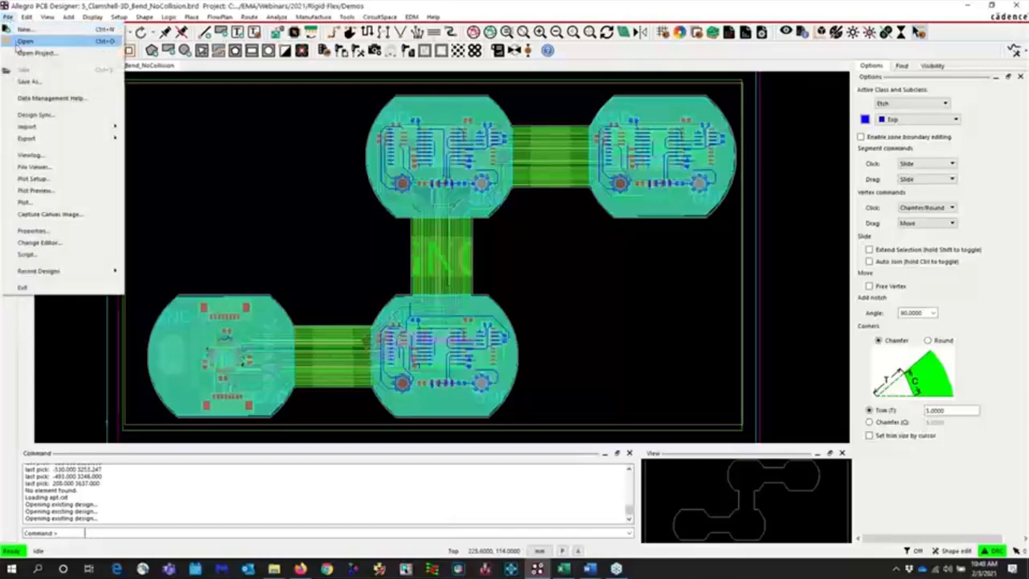
{"action": "left_click", "coordinate": [24, 38]}
{"action": "left_click", "coordinate": [578, 297]}
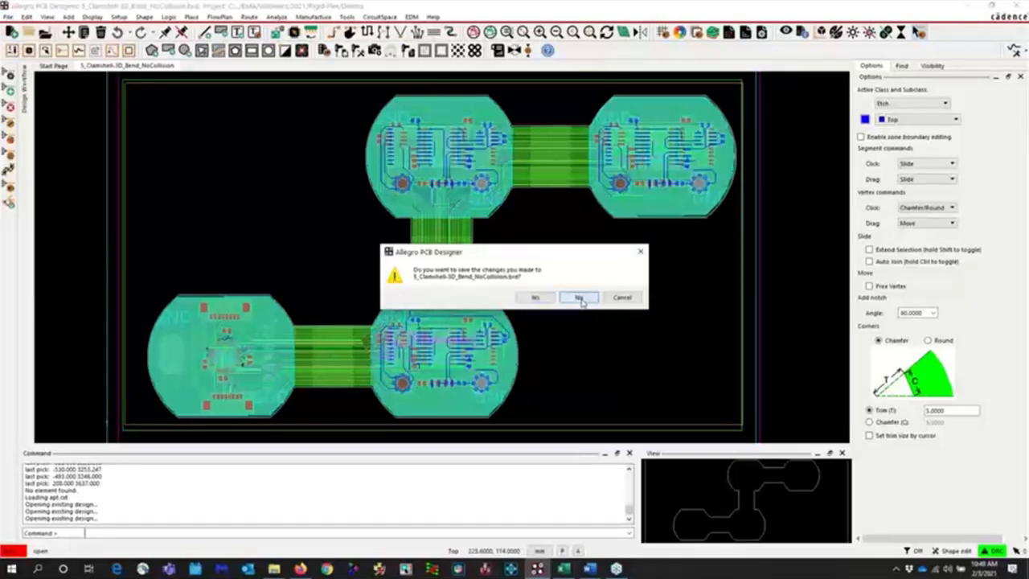
{"action": "double_click", "coordinate": [461, 322]}
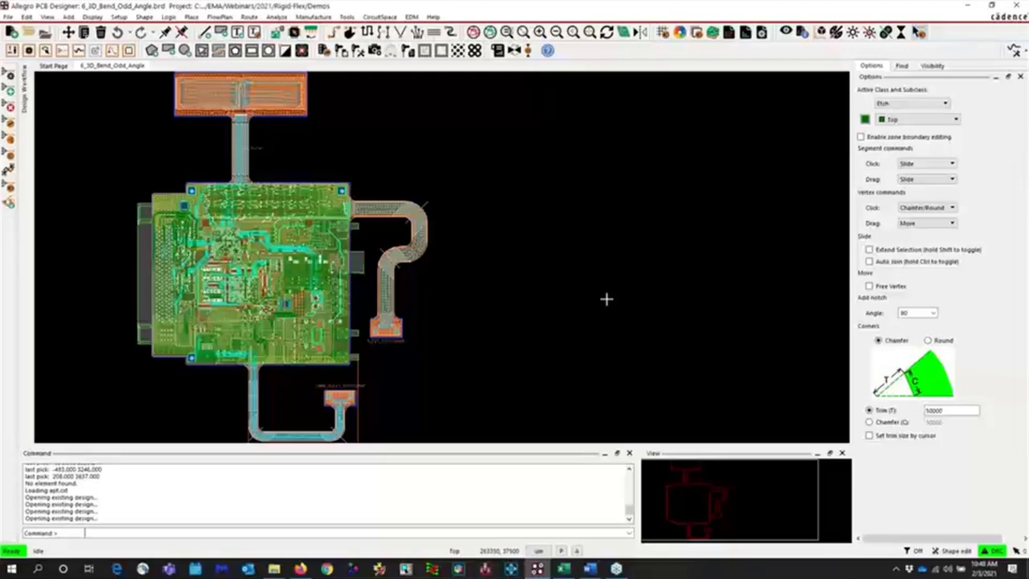
Open the odd-angle board in the 3D Canvas with all layers and objects included, and bring that window to the front
{"action": "key", "text": "F5"}
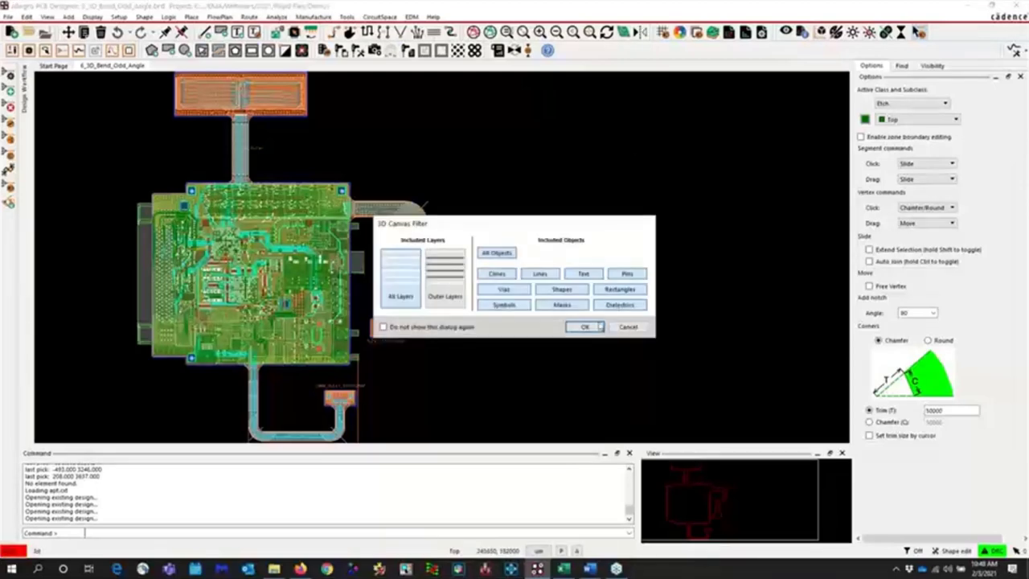
{"action": "left_click", "coordinate": [583, 327]}
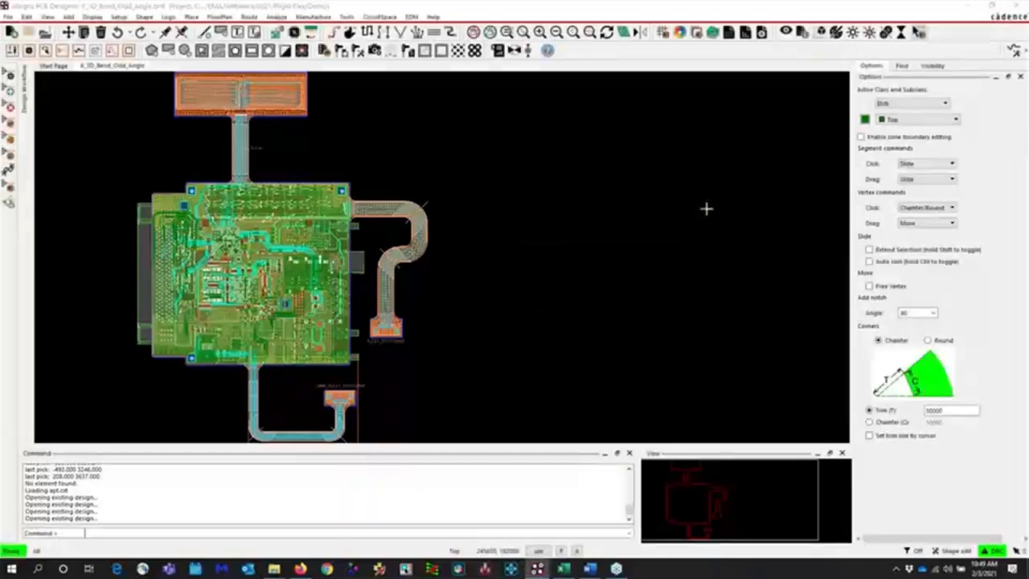
{"action": "mouse_move", "coordinate": [537, 569]}
{"action": "left_click", "coordinate": [599, 530]}
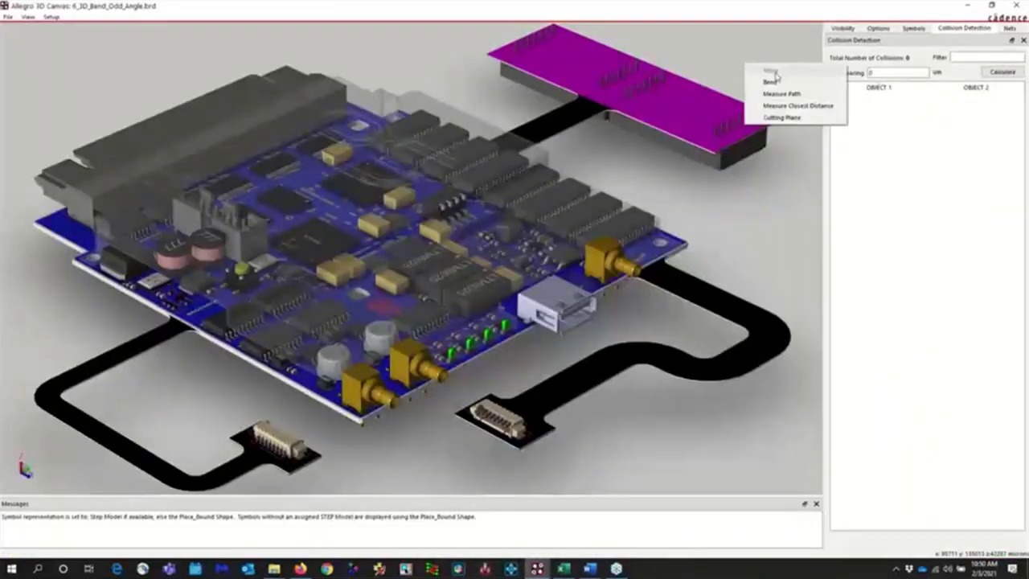
Show the bend controls and fold BEND_1 and BEND_2 to 180 degrees each
{"action": "left_click", "coordinate": [773, 81]}
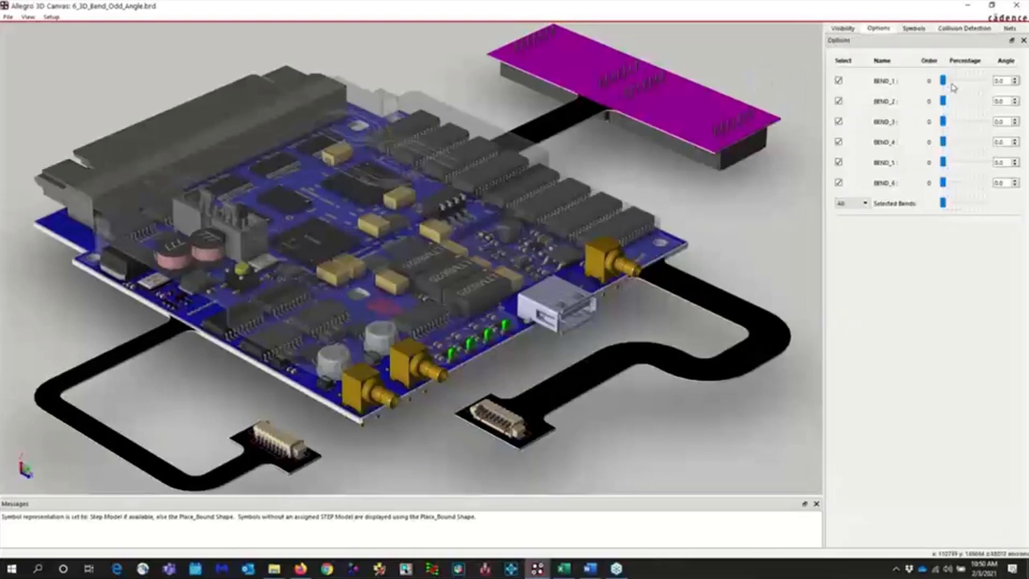
{"action": "left_click_drag", "start_coordinate": [944, 80], "coordinate": [997, 84]}
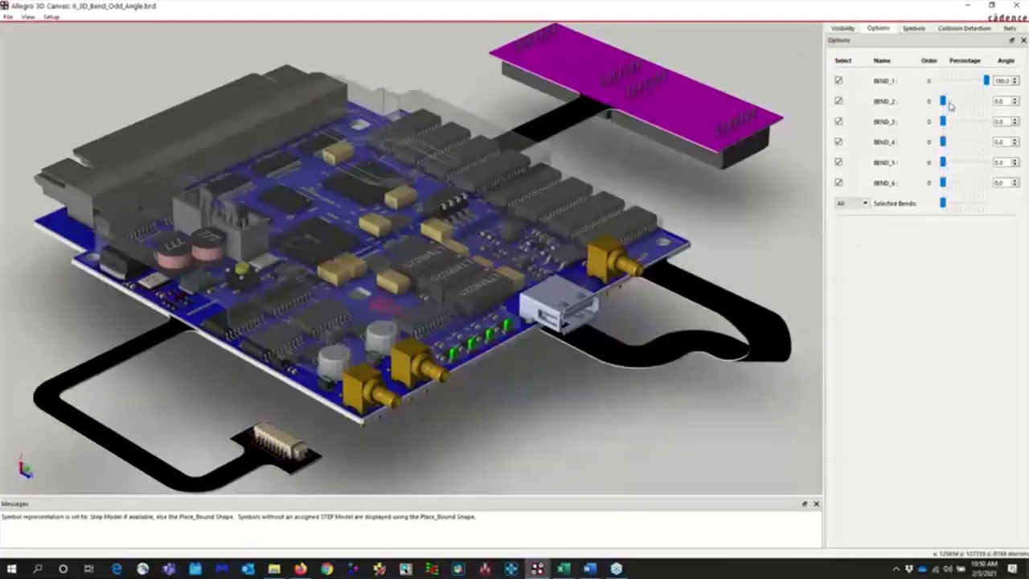
{"action": "left_click_drag", "start_coordinate": [943, 101], "coordinate": [986, 103]}
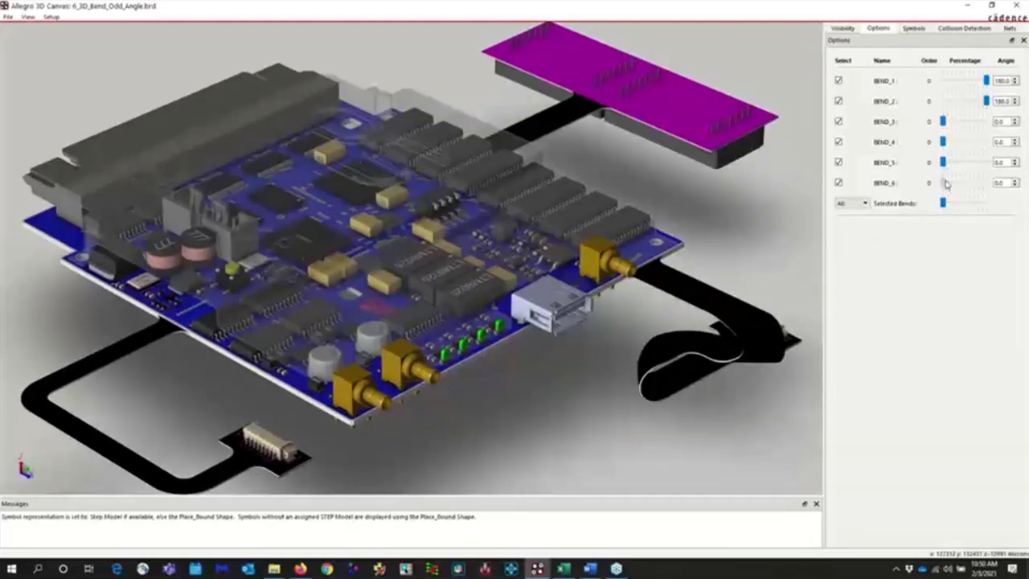
Fold BEND_6 to 176.4 degrees, BEND_5 to 45 degrees and BEND_4 to 200 degrees
{"action": "left_click_drag", "start_coordinate": [946, 182], "coordinate": [986, 183]}
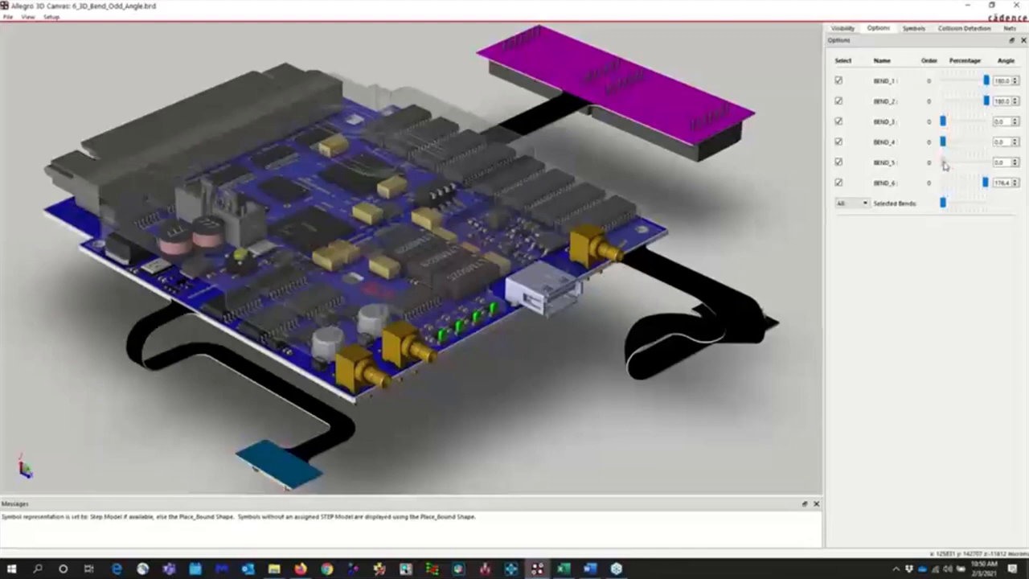
{"action": "left_click_drag", "start_coordinate": [944, 165], "coordinate": [991, 165]}
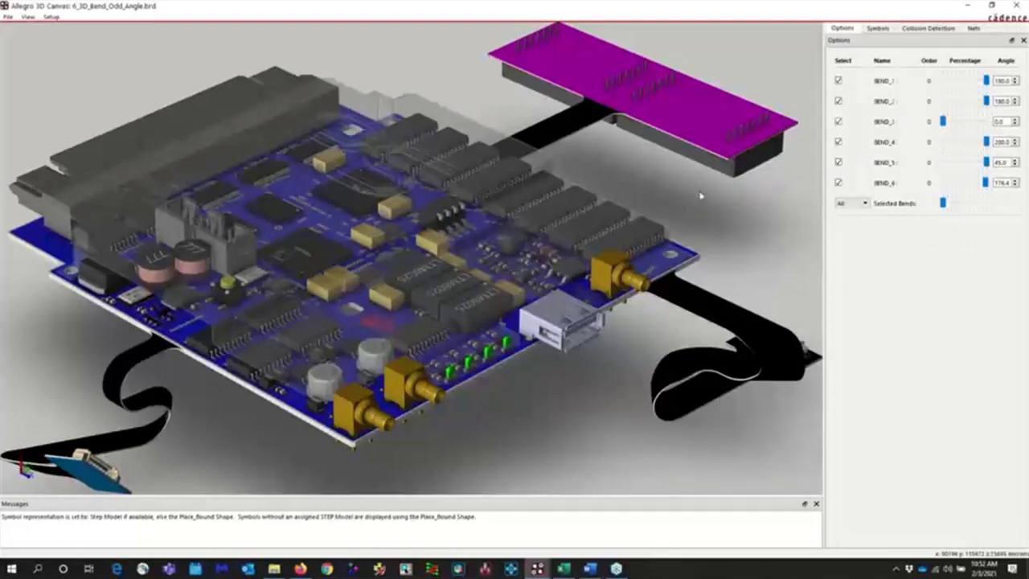
{"action": "left_click", "coordinate": [28, 16]}
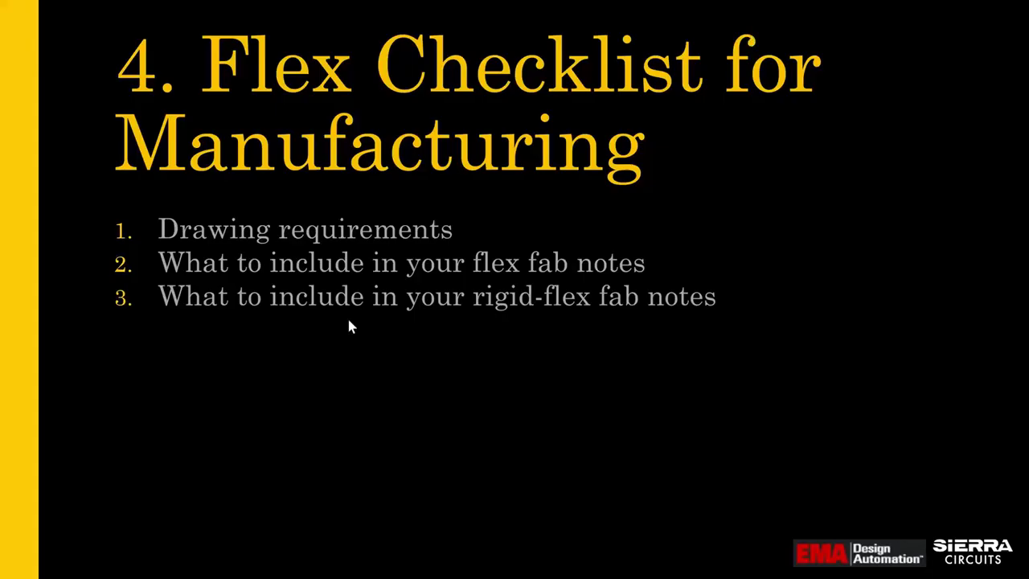